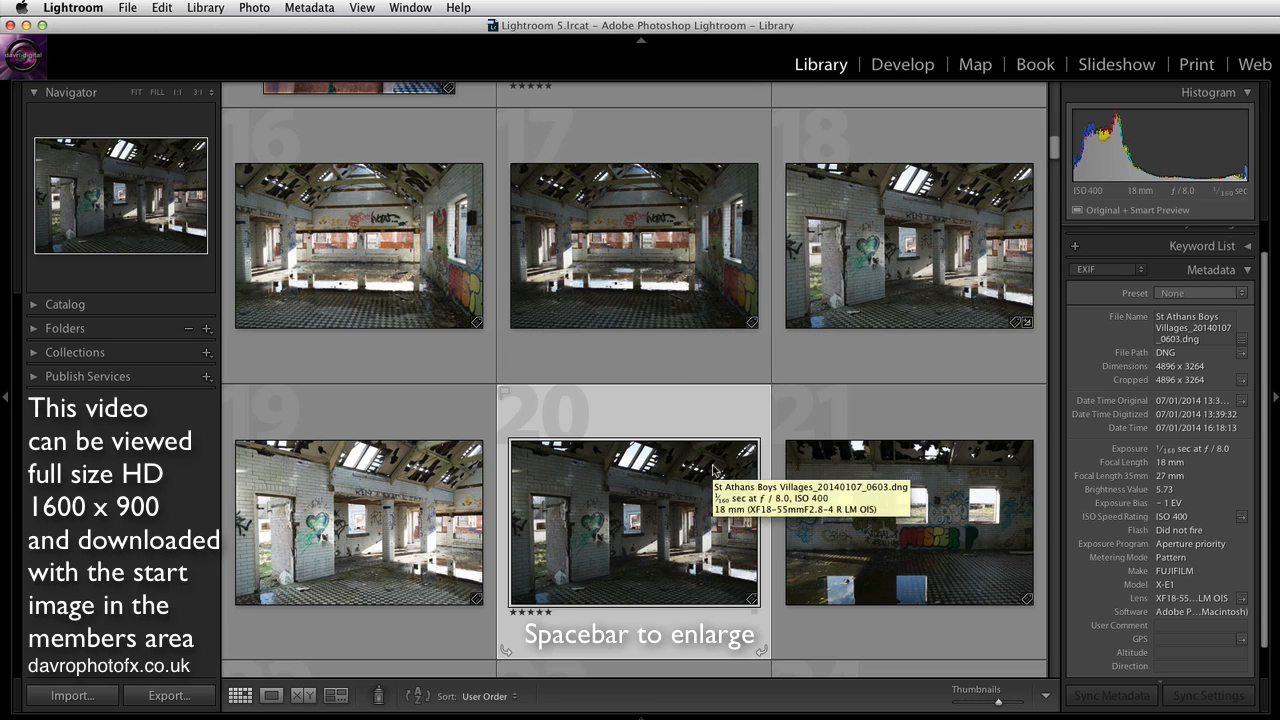
Step: Enlarge the selected photo of the derelict building and view its metadata with the EXIF set
{"action": "key", "text": "space"}
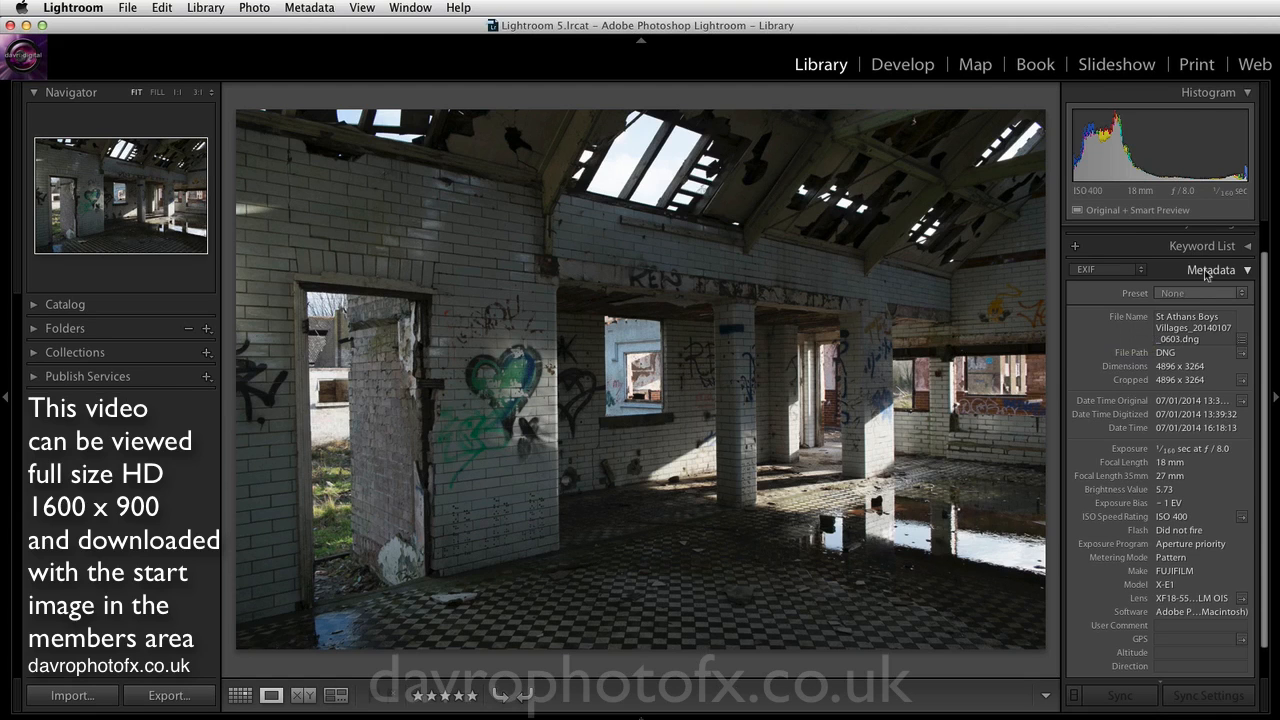
{"action": "left_click", "coordinate": [1121, 271]}
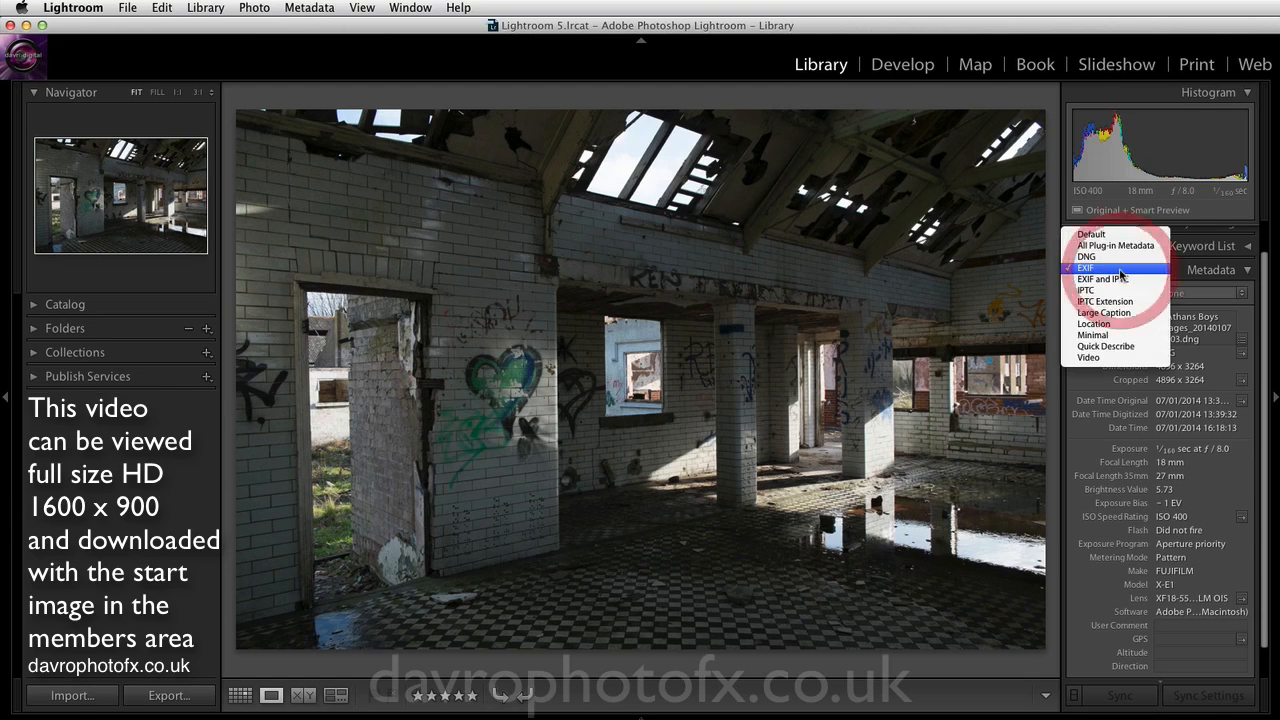
{"action": "left_click", "coordinate": [1121, 269]}
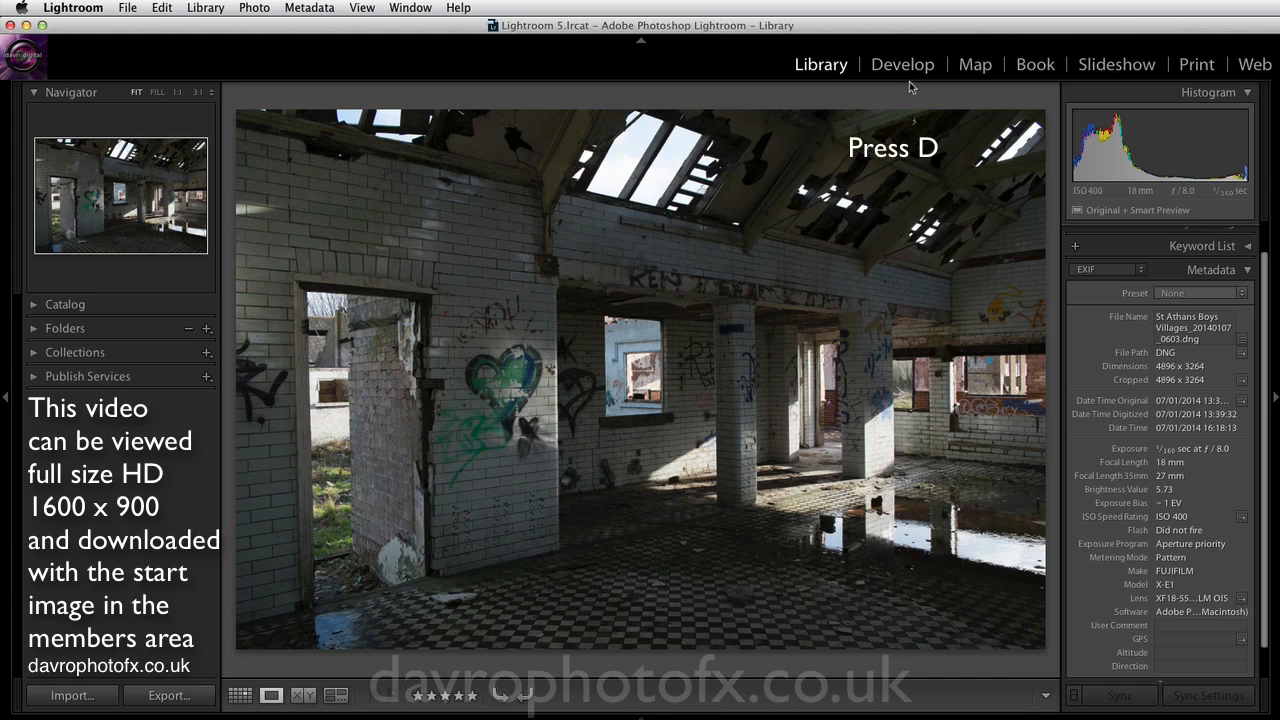
Step: Open the photo in the Develop module and turn on the shadow and highlight clipping warnings
{"action": "key", "text": "d"}
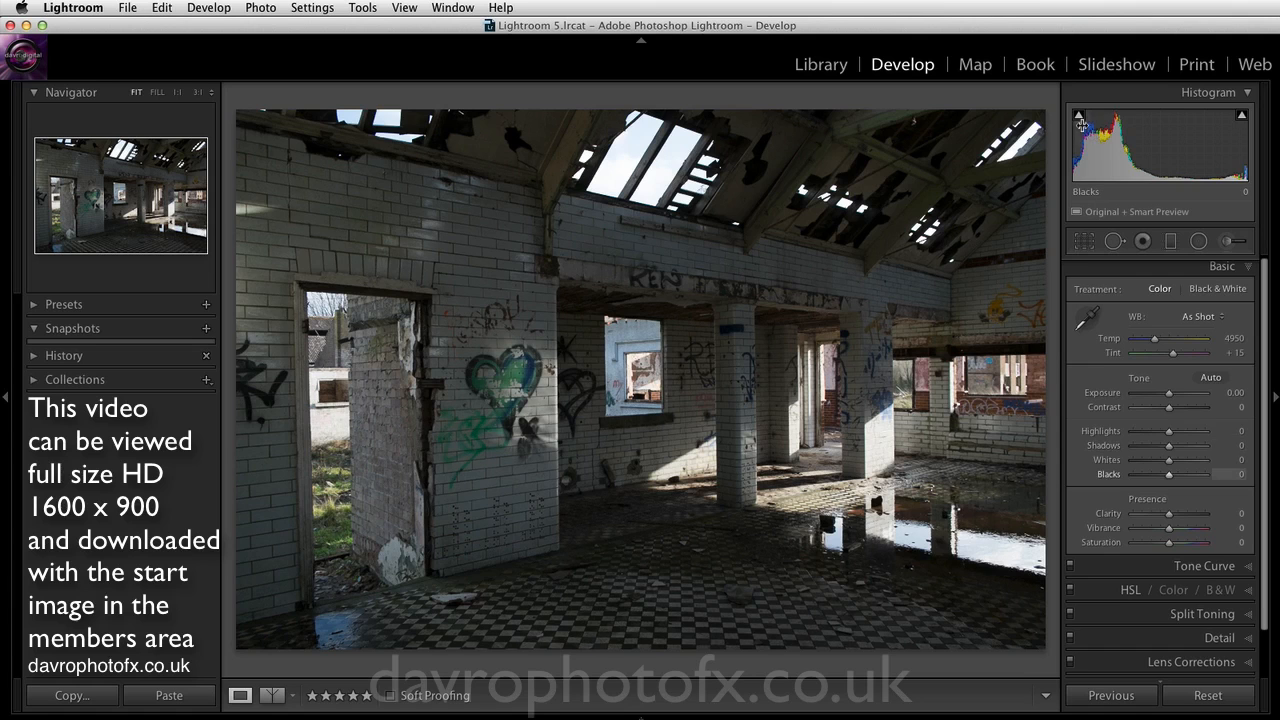
{"action": "mouse_move", "coordinate": [1079, 119]}
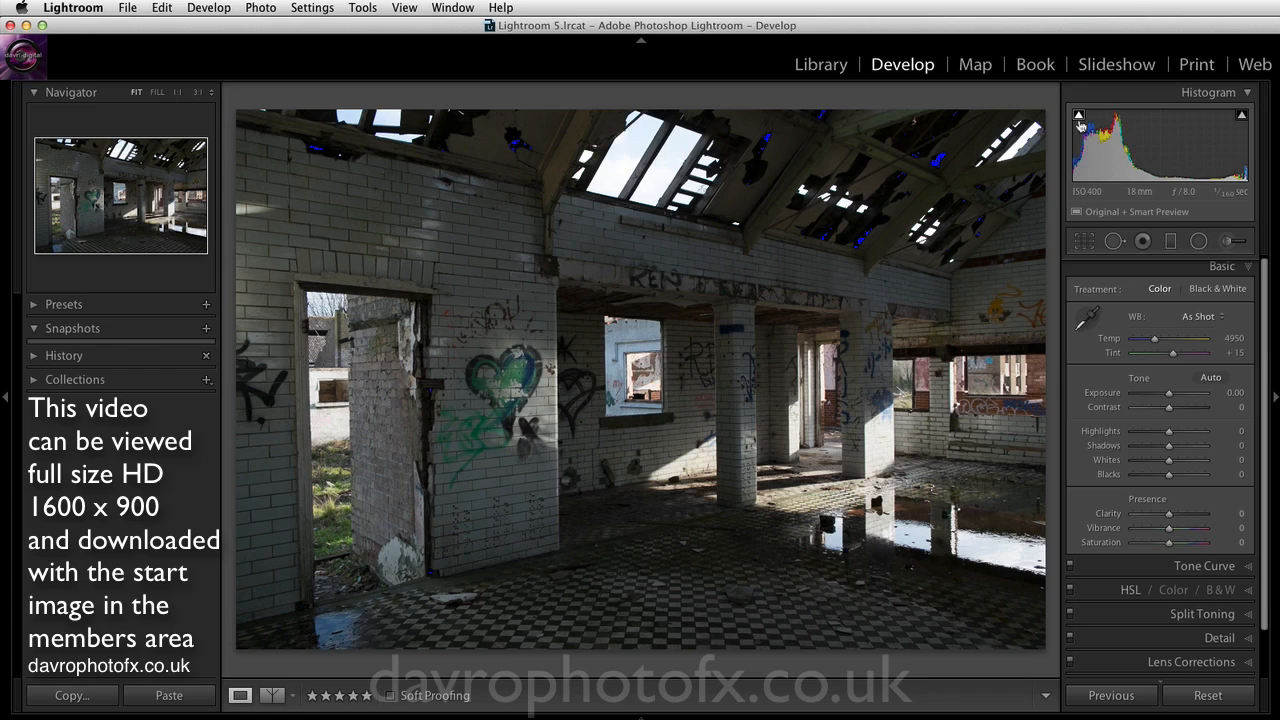
{"action": "left_click", "coordinate": [1078, 117]}
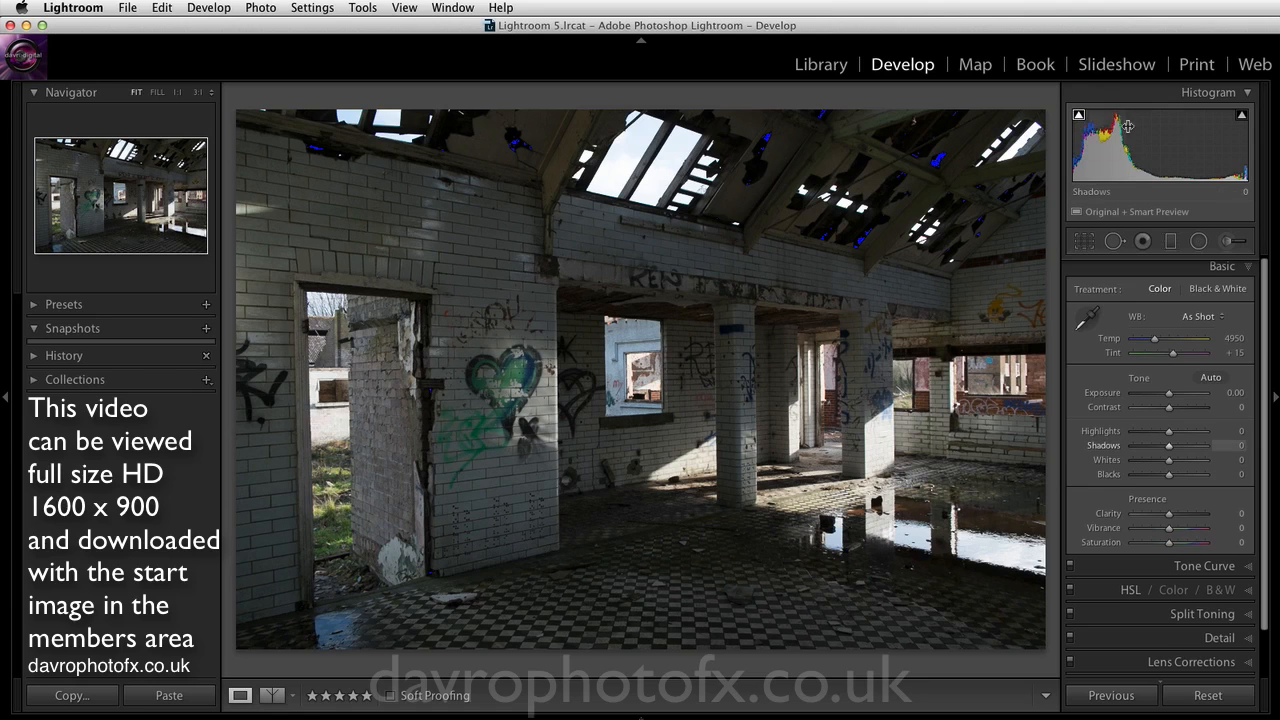
{"action": "mouse_move", "coordinate": [1245, 123]}
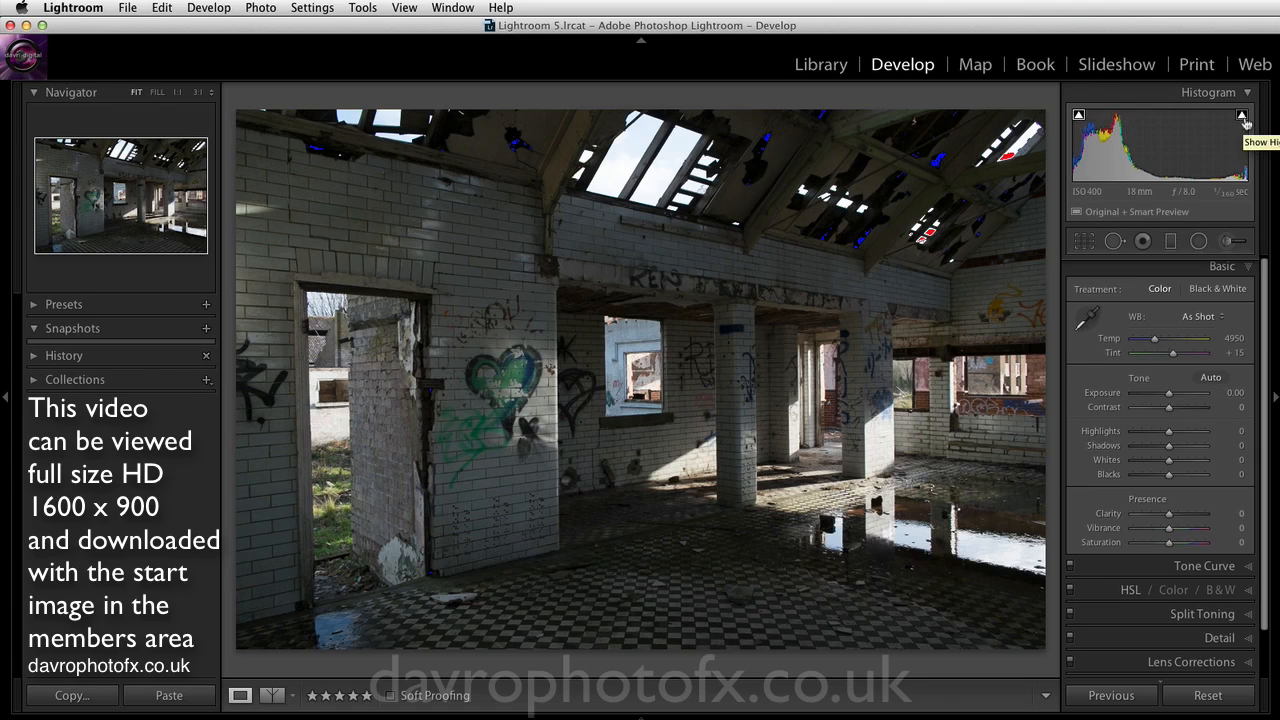
{"action": "left_click", "coordinate": [1243, 119]}
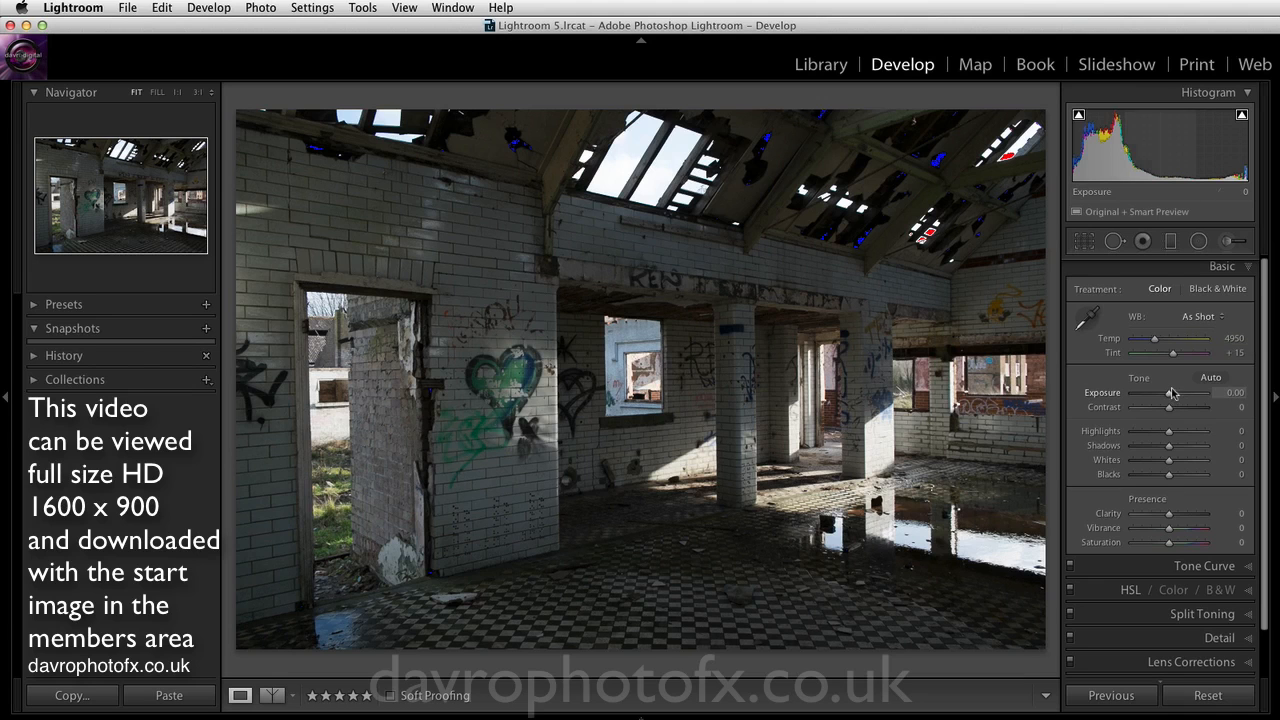
Step: Lower the photo's Exposure to -0.70 and its Highlights to -40
{"action": "left_click_drag", "start_coordinate": [1171, 398], "coordinate": [1167, 398]}
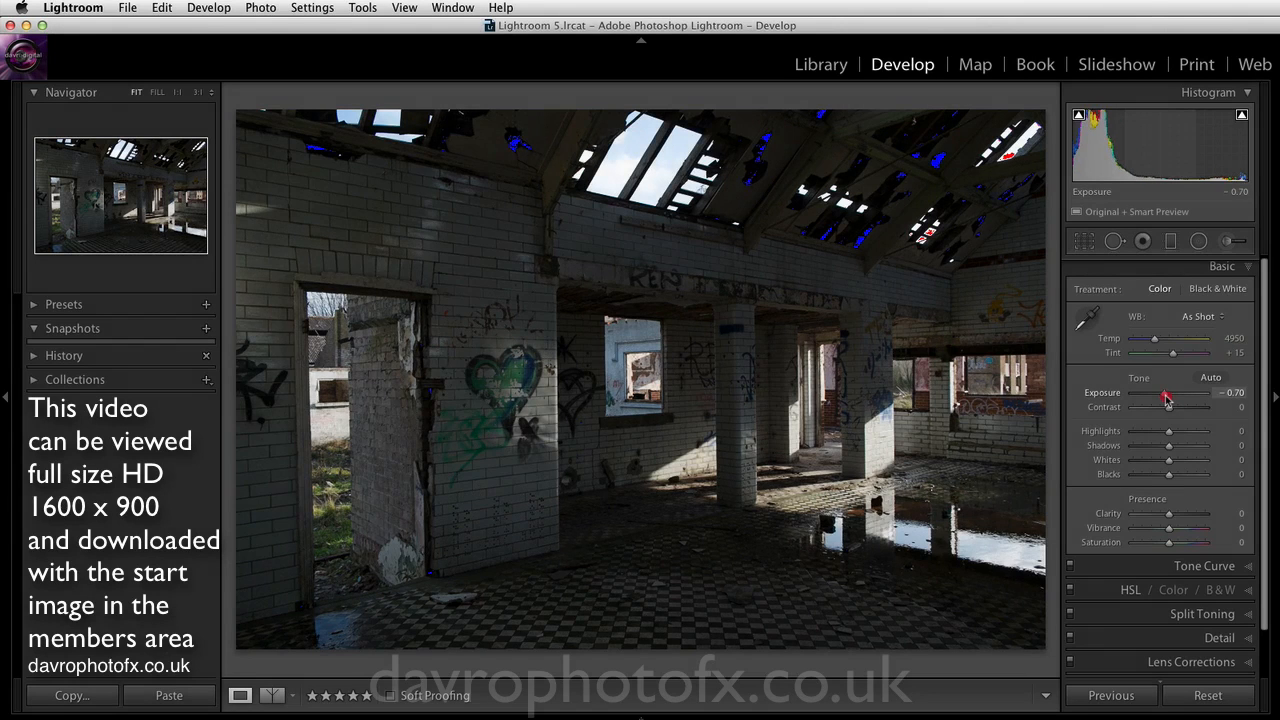
{"action": "left_click_drag", "start_coordinate": [1167, 398], "coordinate": [1166, 398]}
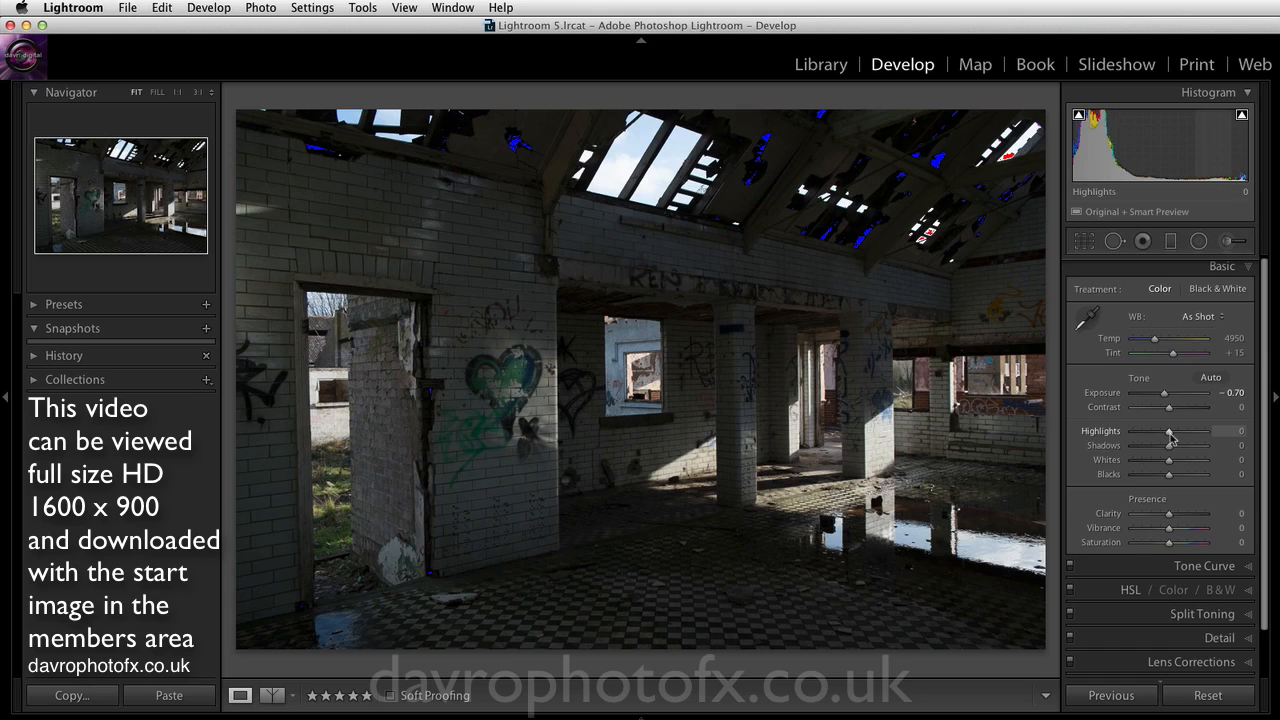
{"action": "left_click_drag", "start_coordinate": [1170, 437], "coordinate": [1156, 437]}
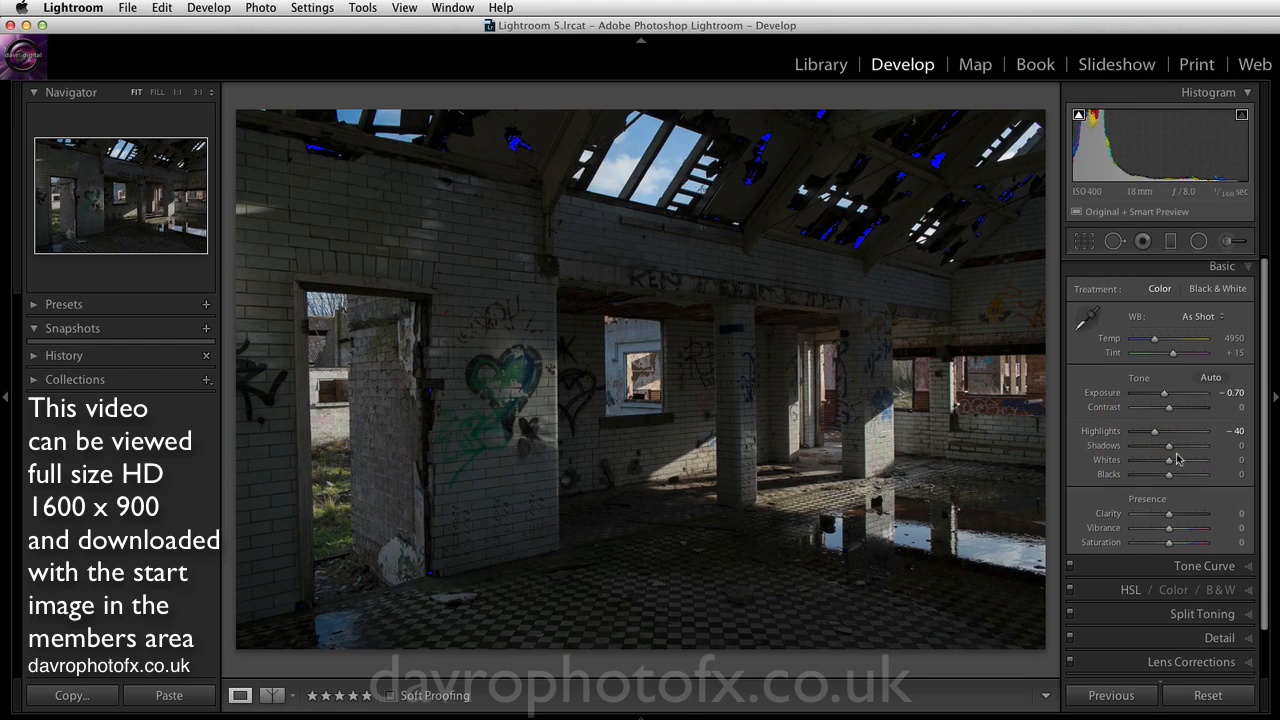
Step: Raise the photo's Shadows to +69 and its Whites to +19
{"action": "left_click_drag", "start_coordinate": [1169, 446], "coordinate": [1185, 454]}
{"action": "left_click_drag", "start_coordinate": [1187, 452], "coordinate": [1196, 457]}
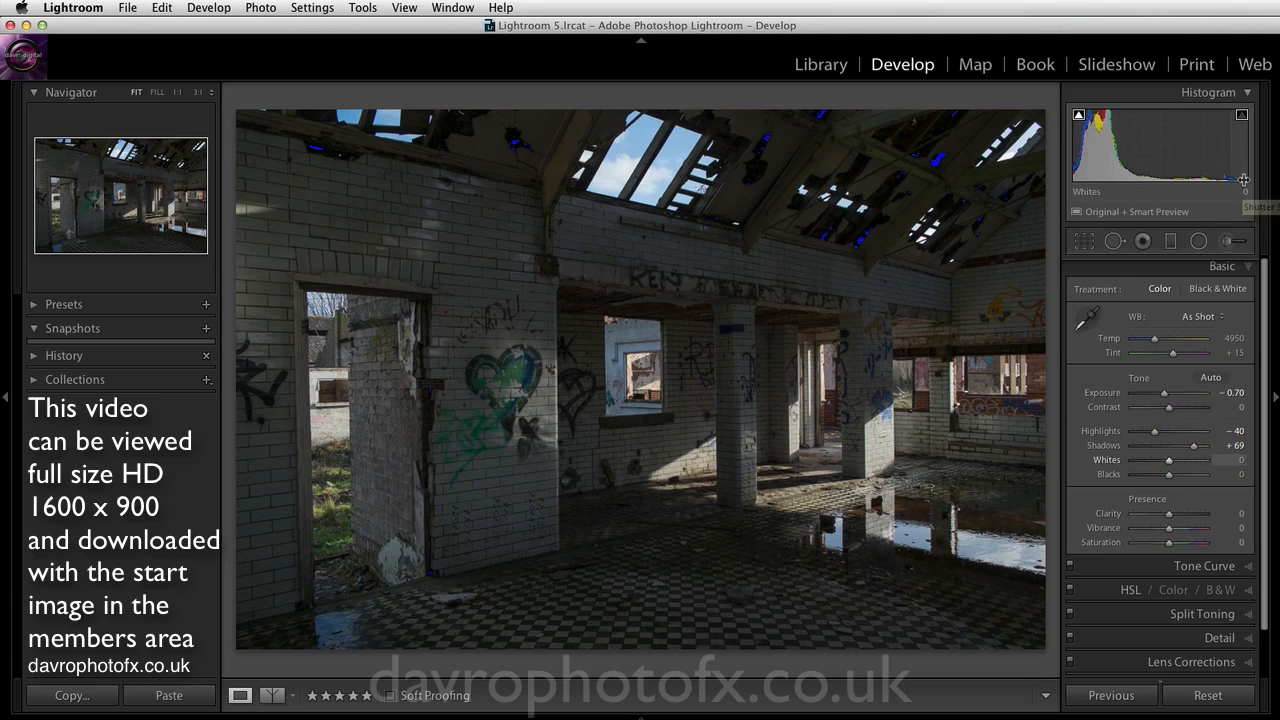
{"action": "left_click", "coordinate": [1170, 464]}
{"action": "left_click_drag", "start_coordinate": [1170, 464], "coordinate": [1180, 465]}
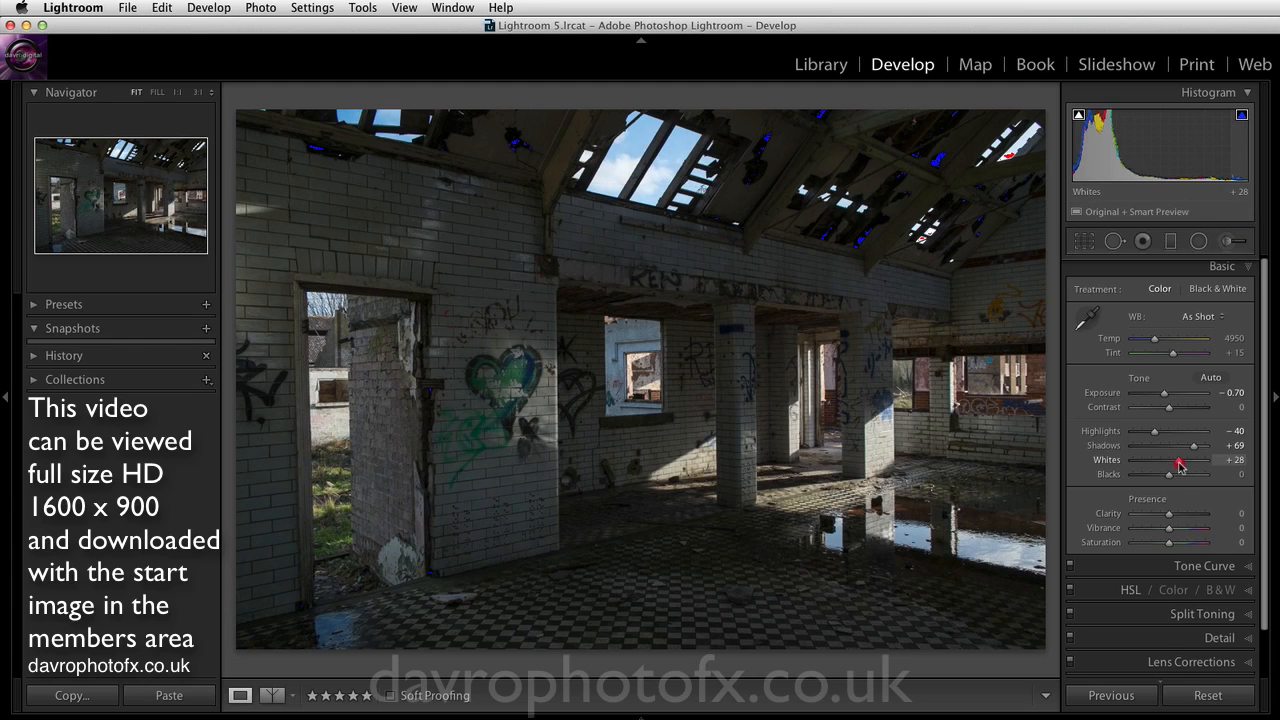
{"action": "left_click_drag", "start_coordinate": [1180, 465], "coordinate": [1183, 465]}
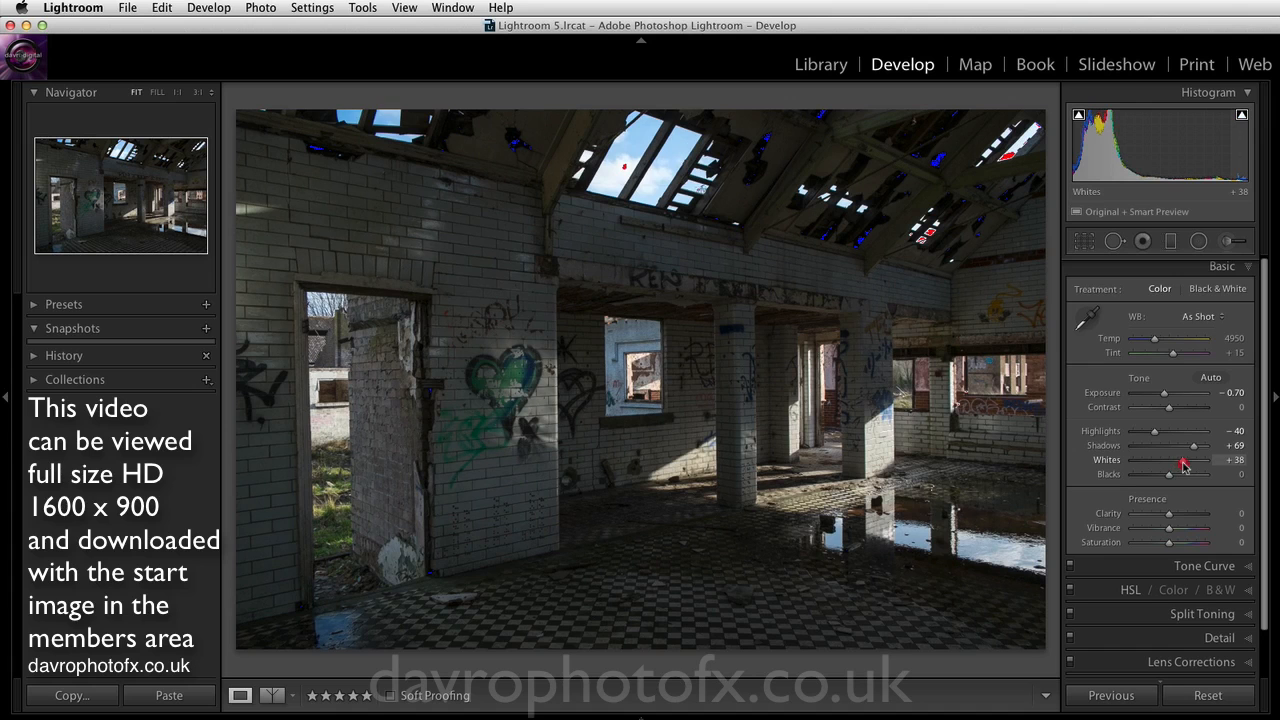
{"action": "left_click_drag", "start_coordinate": [1183, 465], "coordinate": [1176, 466]}
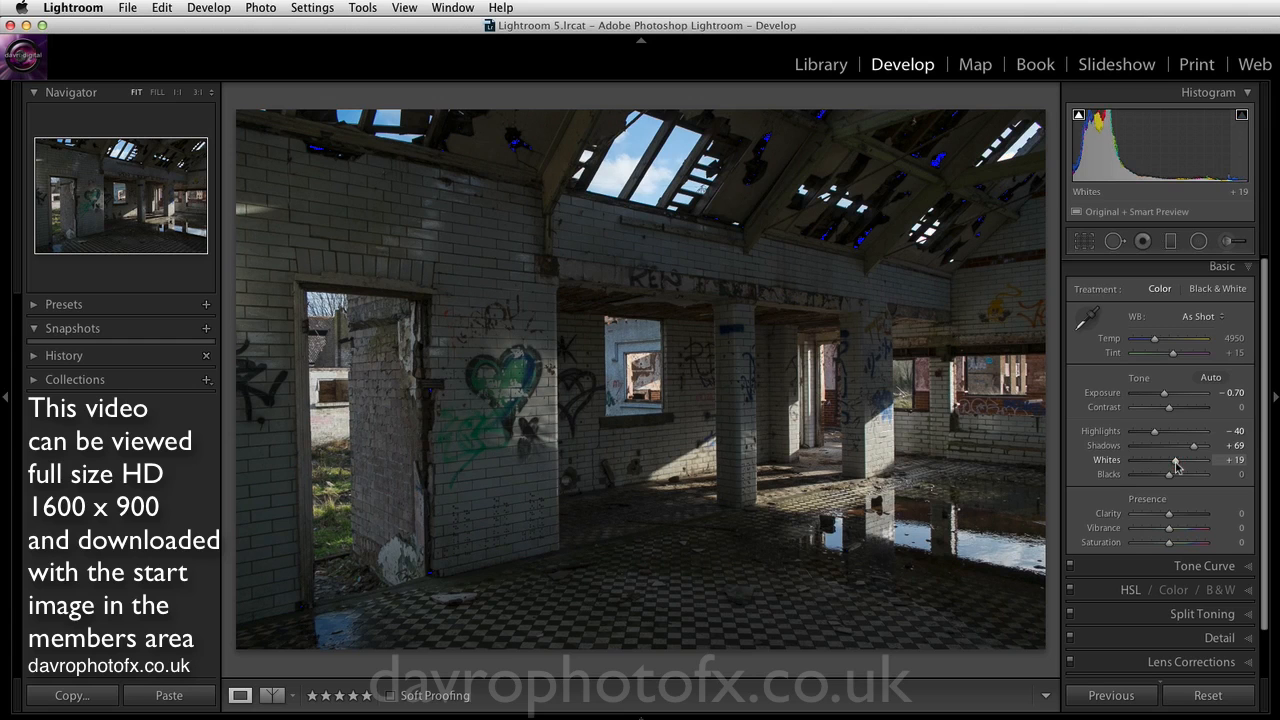
{"action": "left_click", "coordinate": [1176, 464]}
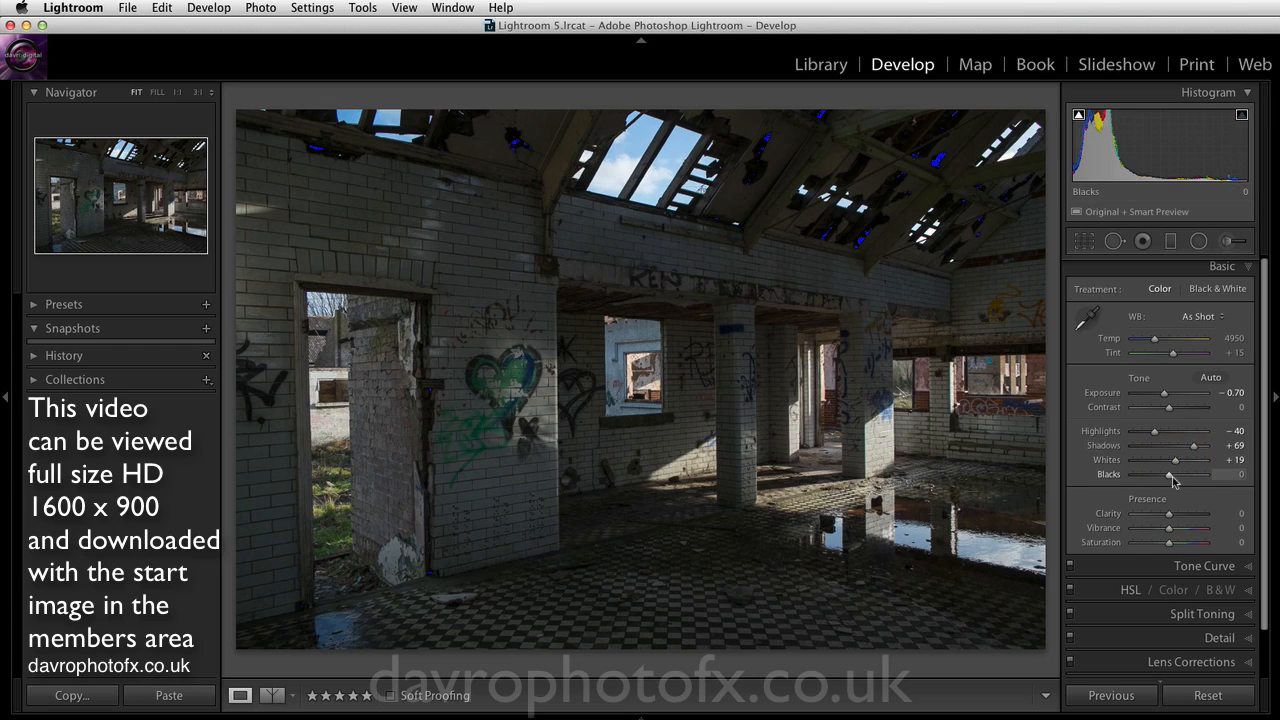
Step: Raise Blacks to +30 and set the white balance by sampling a neutral on the white brick wall just below the roof beams
{"action": "left_click_drag", "start_coordinate": [1172, 481], "coordinate": [1182, 482]}
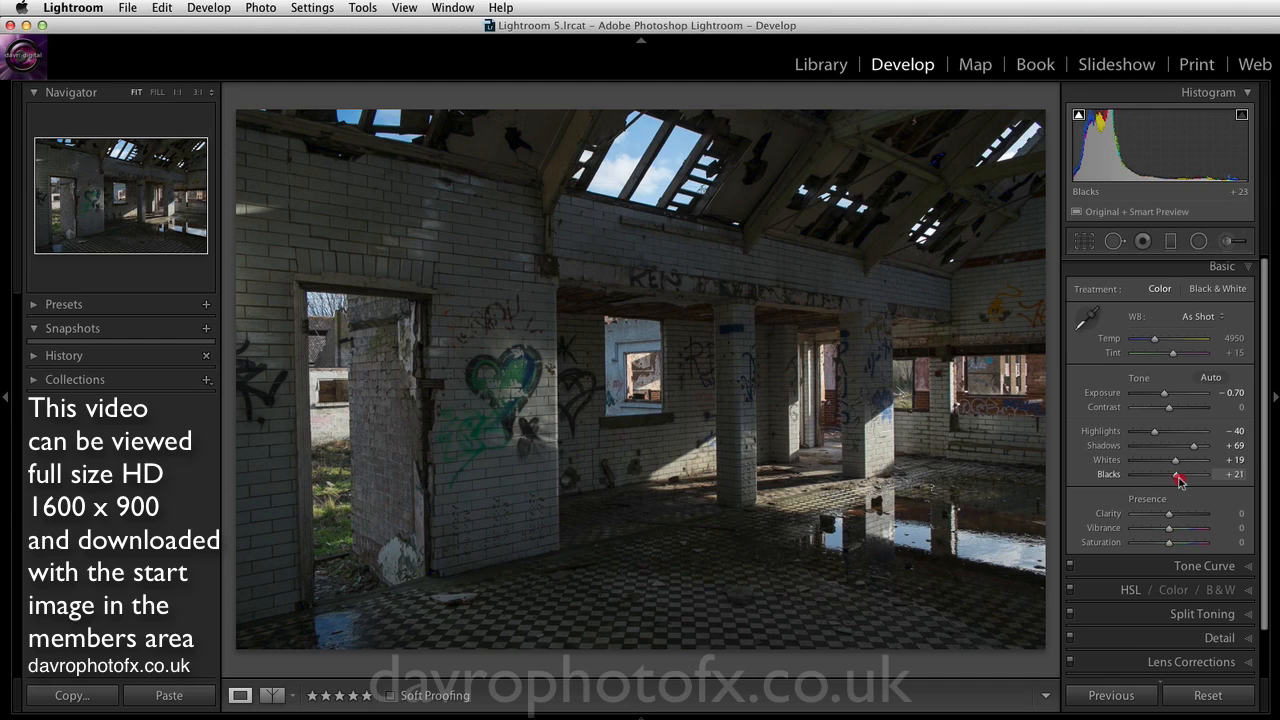
{"action": "left_click_drag", "start_coordinate": [1182, 482], "coordinate": [1182, 482]}
{"action": "left_click_drag", "start_coordinate": [1182, 481], "coordinate": [1183, 482]}
{"action": "left_click", "coordinate": [1182, 478]}
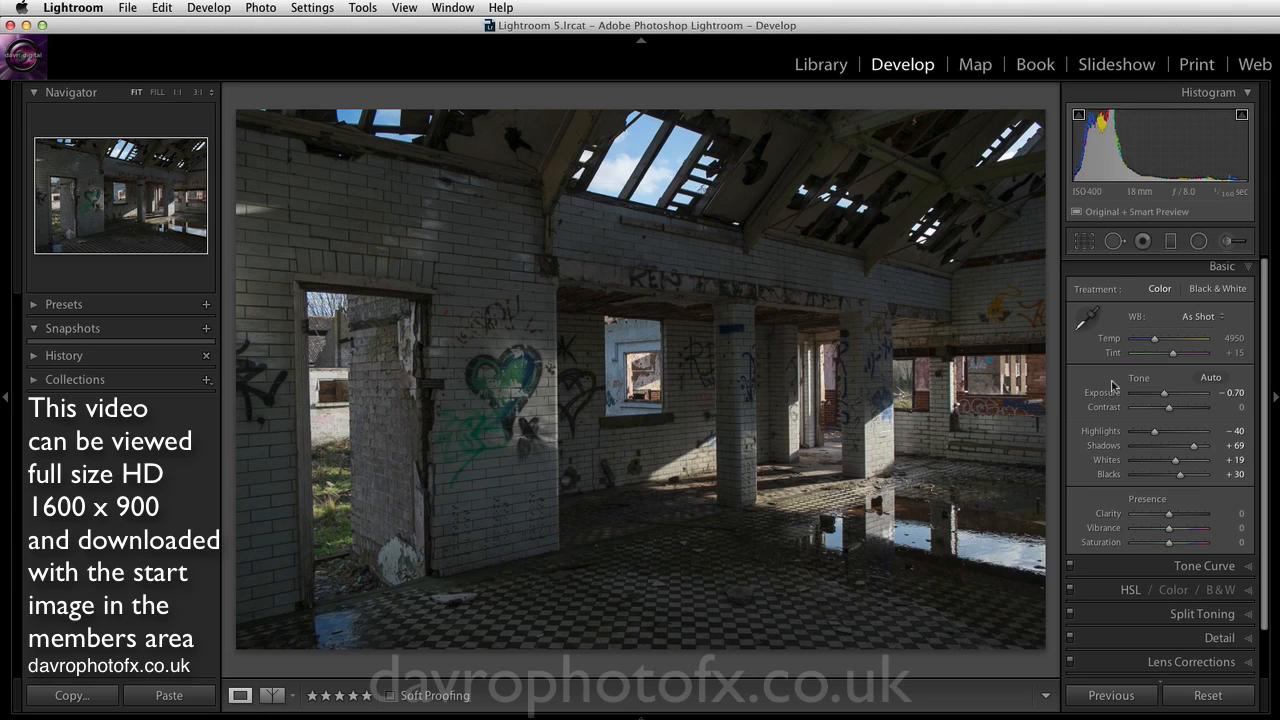
{"action": "left_click", "coordinate": [1088, 318]}
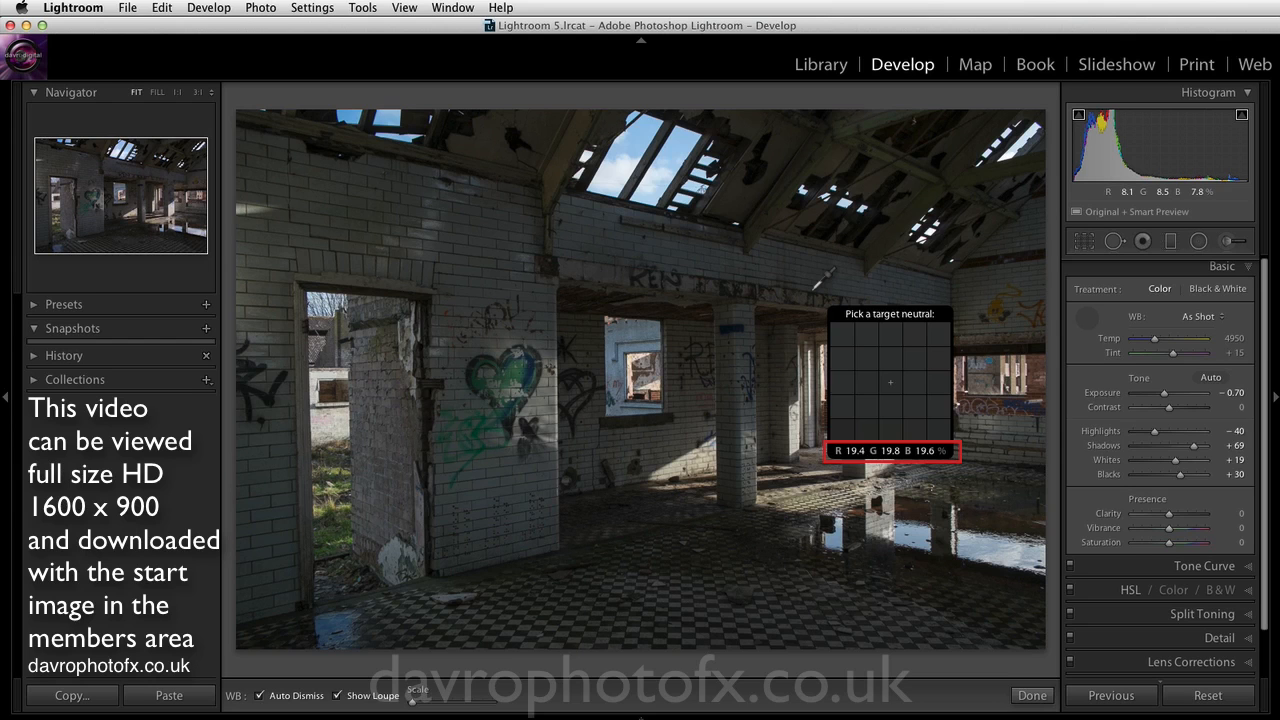
{"action": "left_click", "coordinate": [815, 285]}
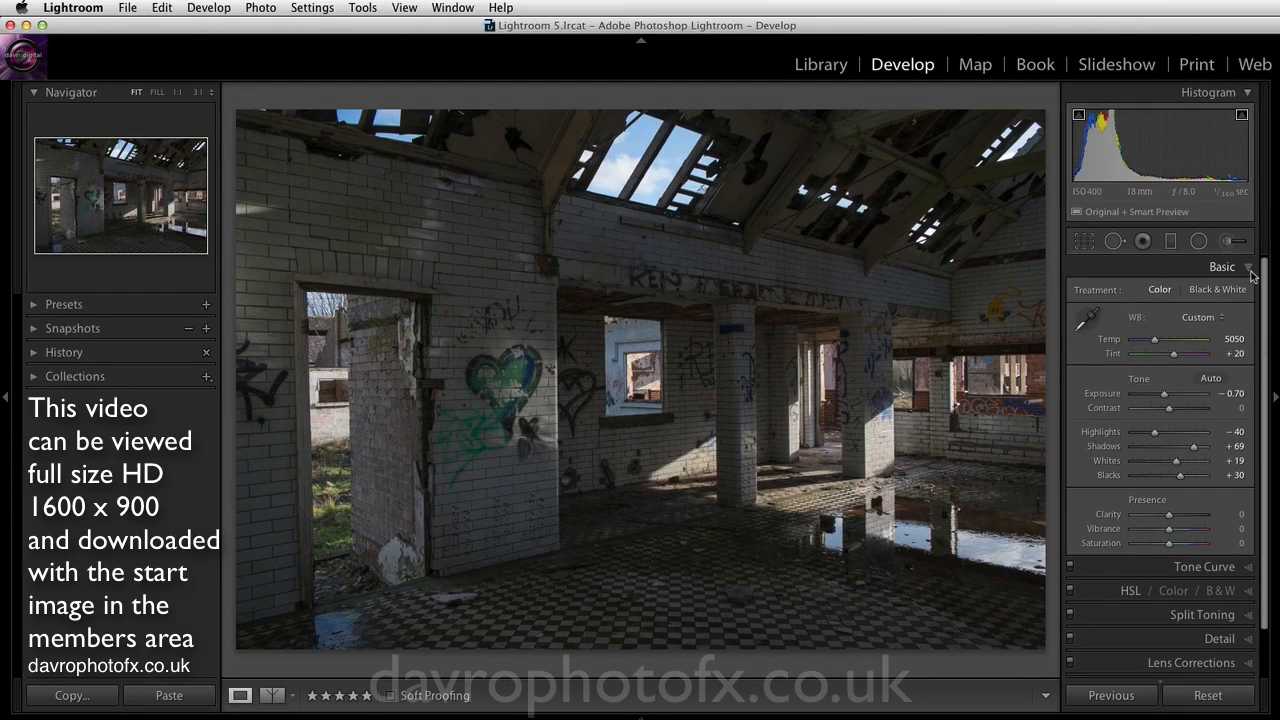
{"action": "right_click", "coordinate": [1148, 273]}
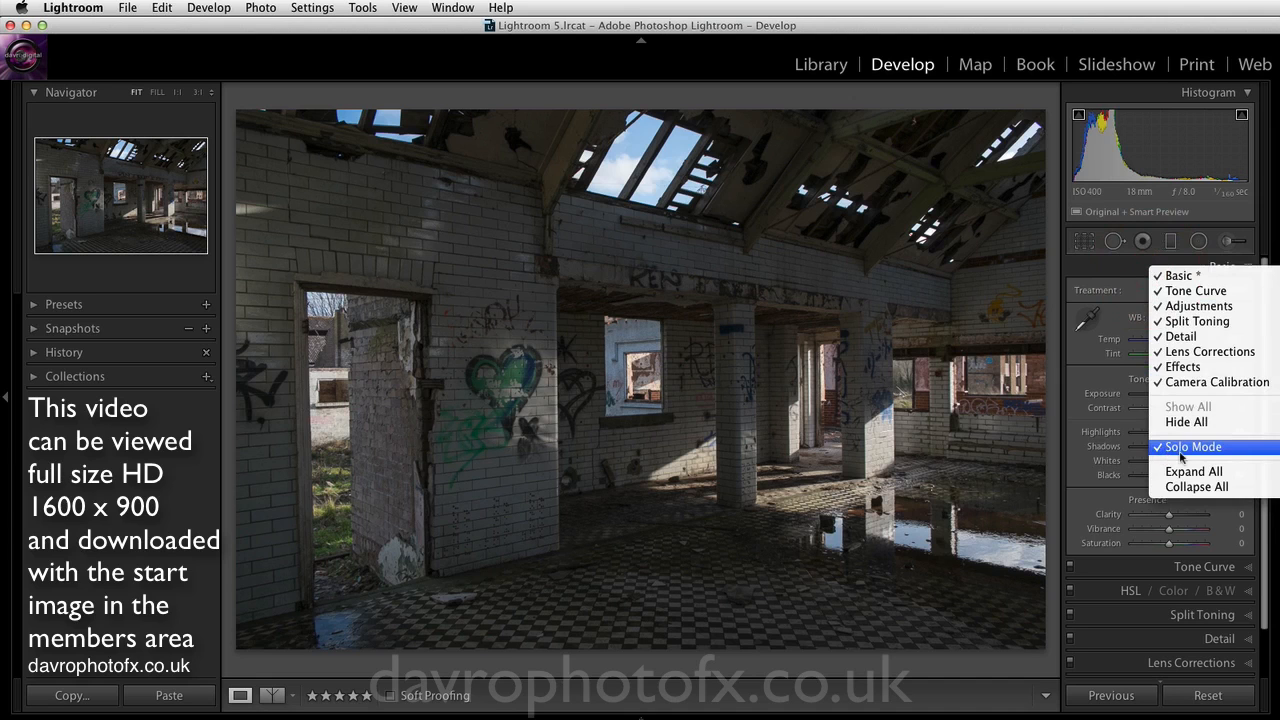
{"action": "left_click", "coordinate": [1121, 271]}
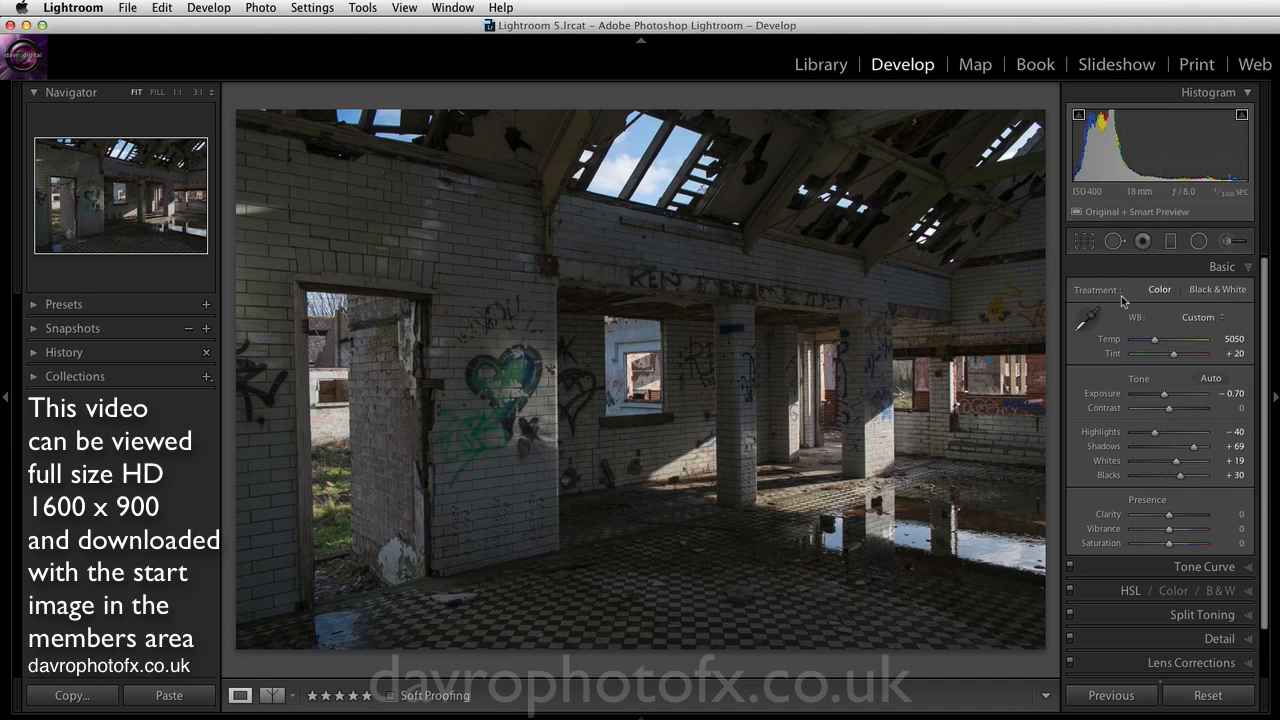
{"action": "left_click", "coordinate": [1143, 664]}
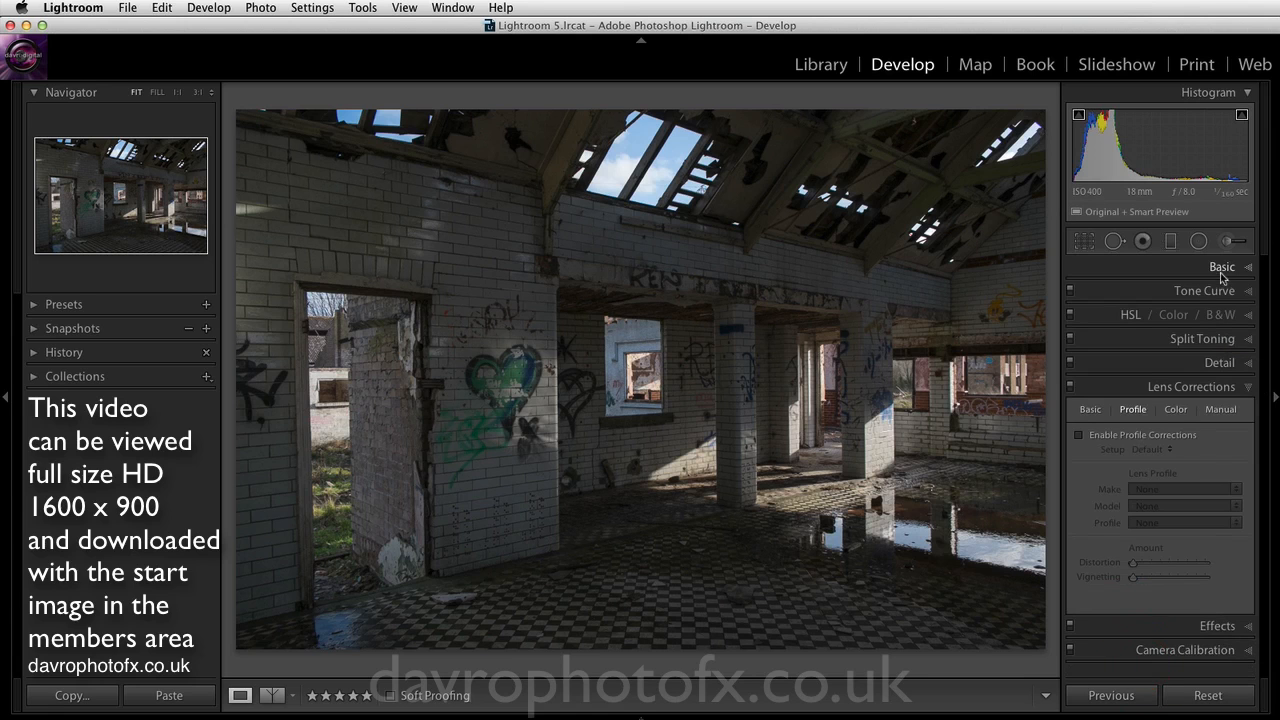
{"action": "left_click", "coordinate": [1193, 366]}
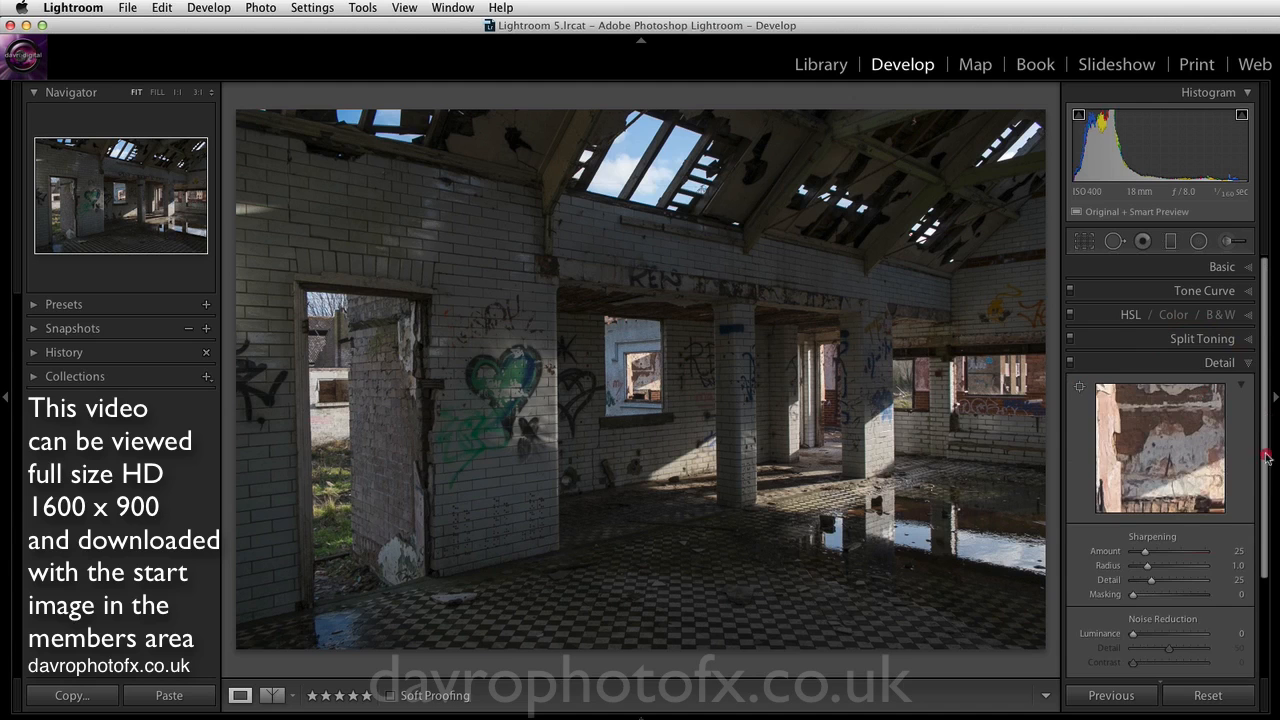
{"action": "left_click_drag", "start_coordinate": [1264, 474], "coordinate": [1262, 580]}
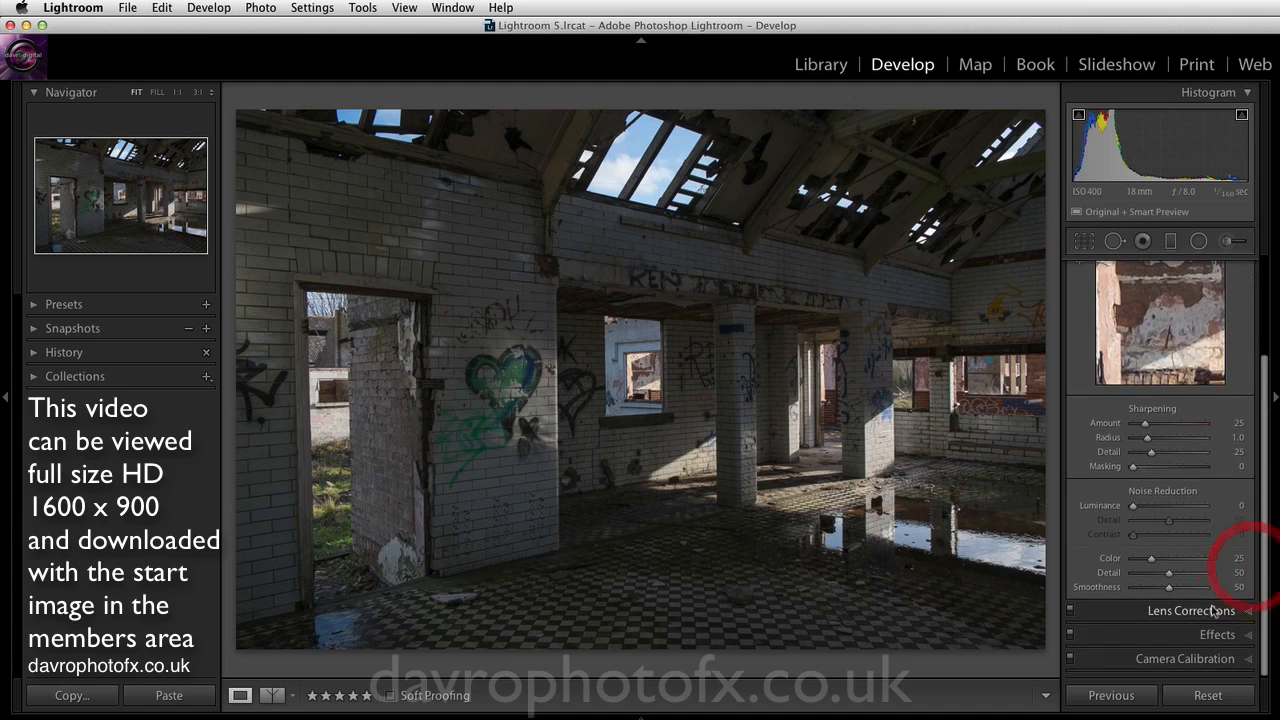
Step: Enable profile corrections in the basic Lens Corrections, try Upright's Auto and Level modes, and apply Vertical
{"action": "left_click", "coordinate": [1204, 618]}
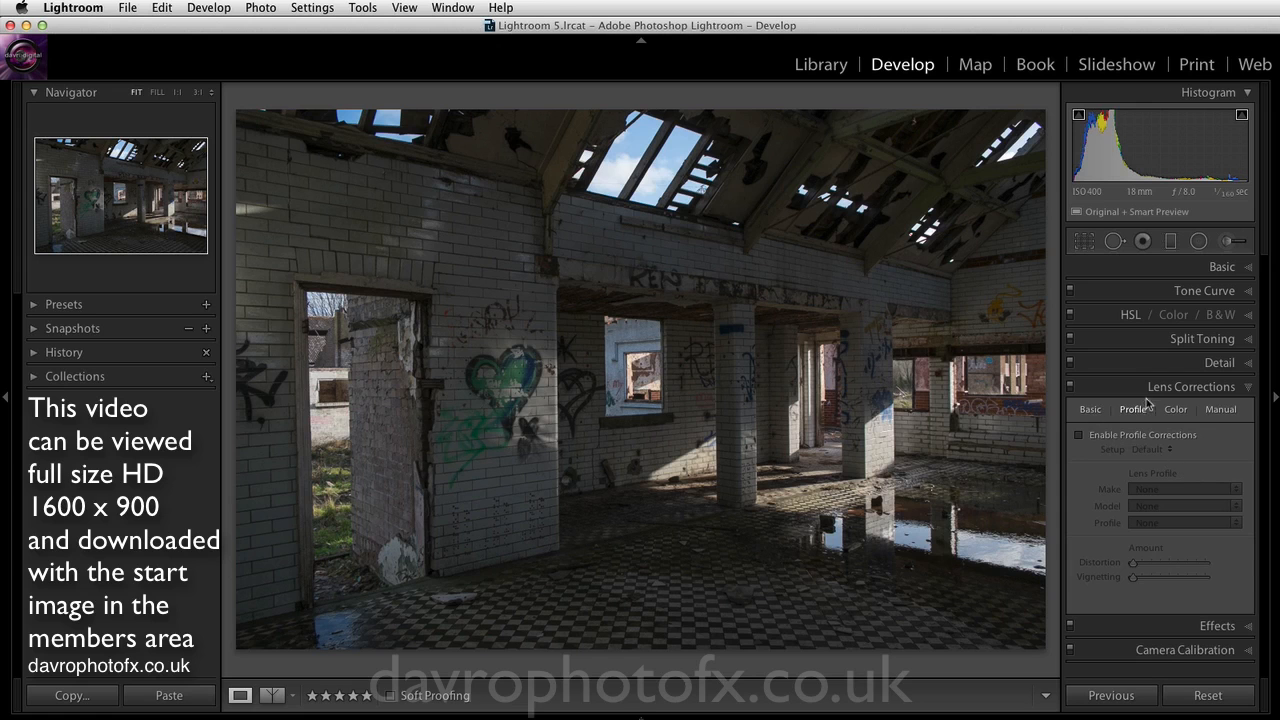
{"action": "left_click", "coordinate": [1091, 414]}
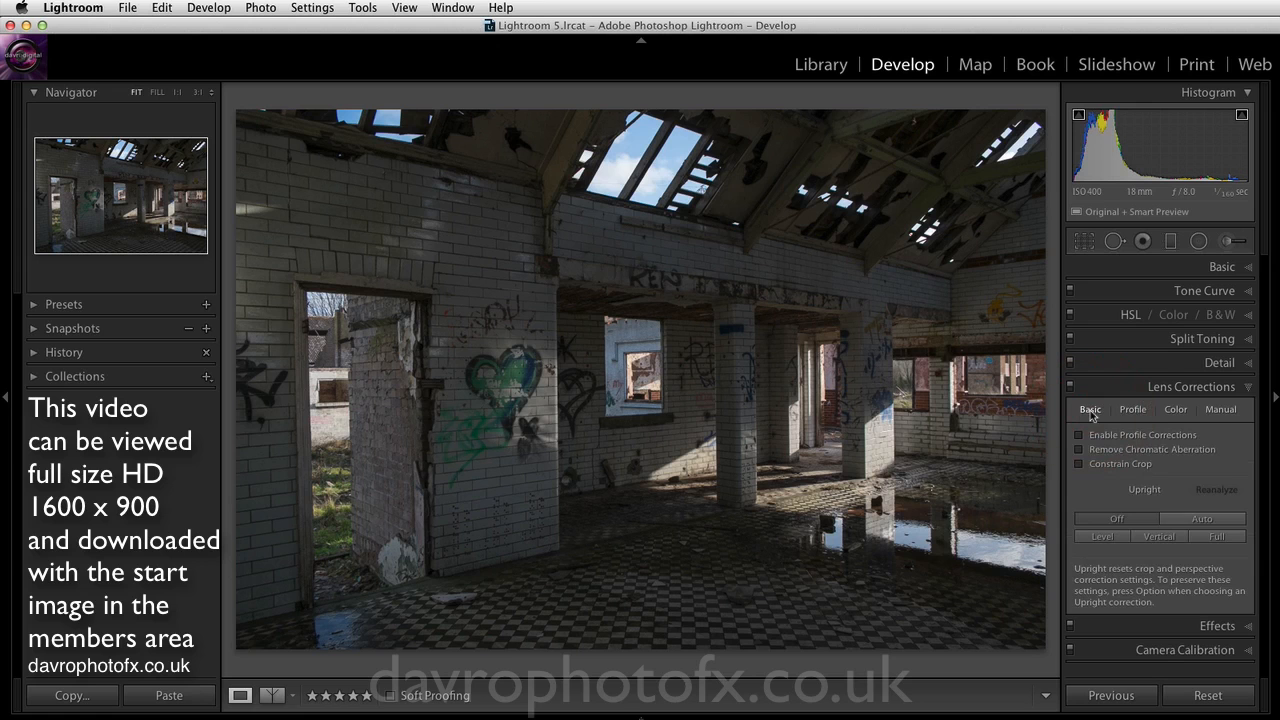
{"action": "left_click", "coordinate": [1079, 436]}
{"action": "left_click", "coordinate": [1187, 520]}
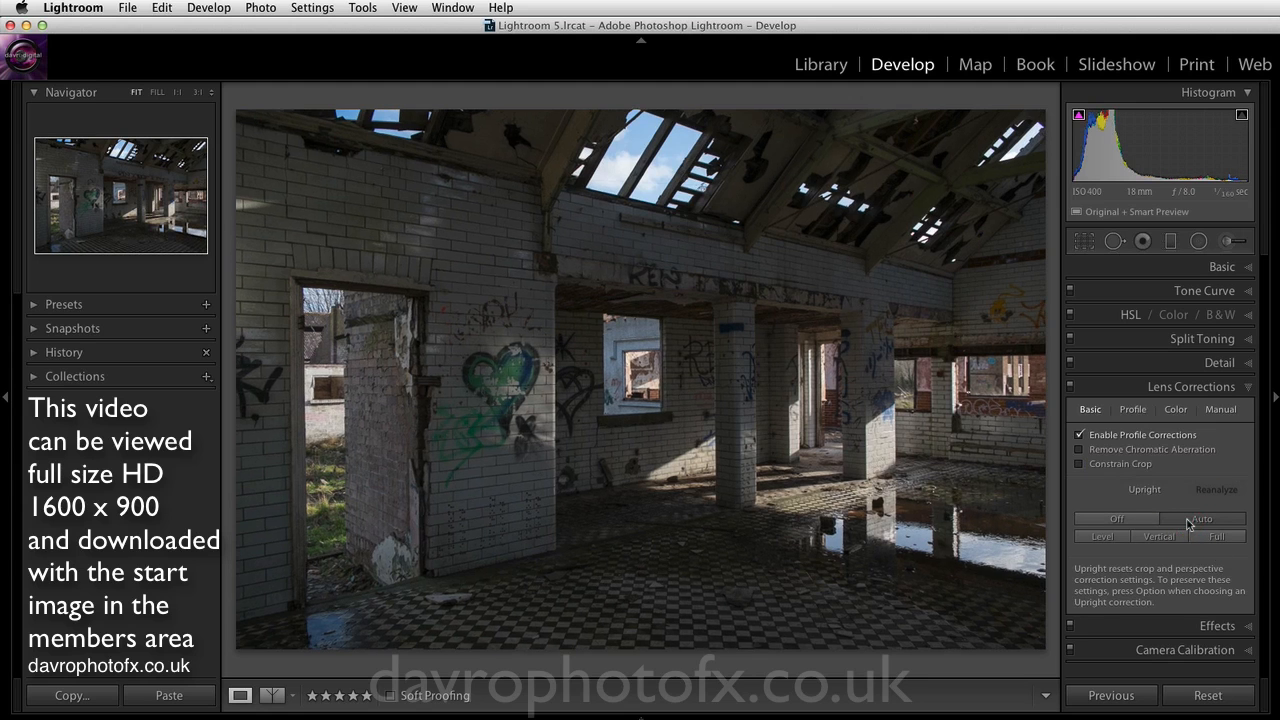
{"action": "left_click", "coordinate": [1105, 539]}
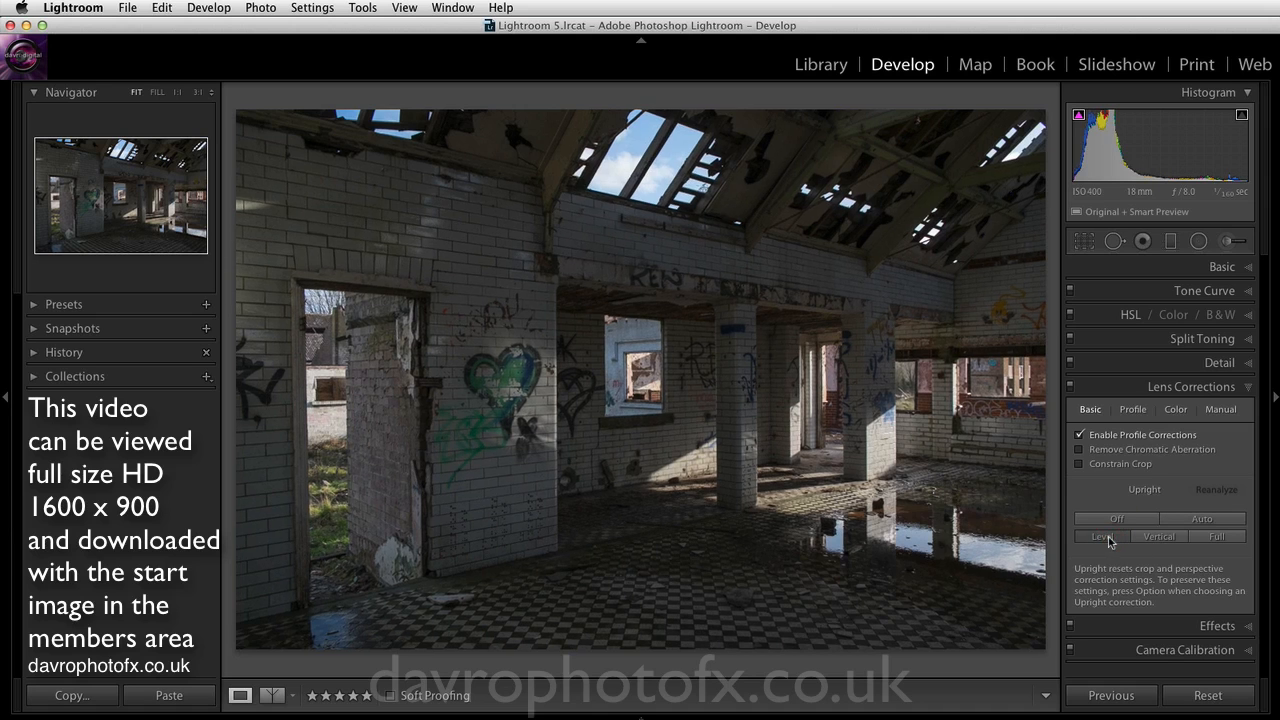
{"action": "left_click", "coordinate": [1155, 541]}
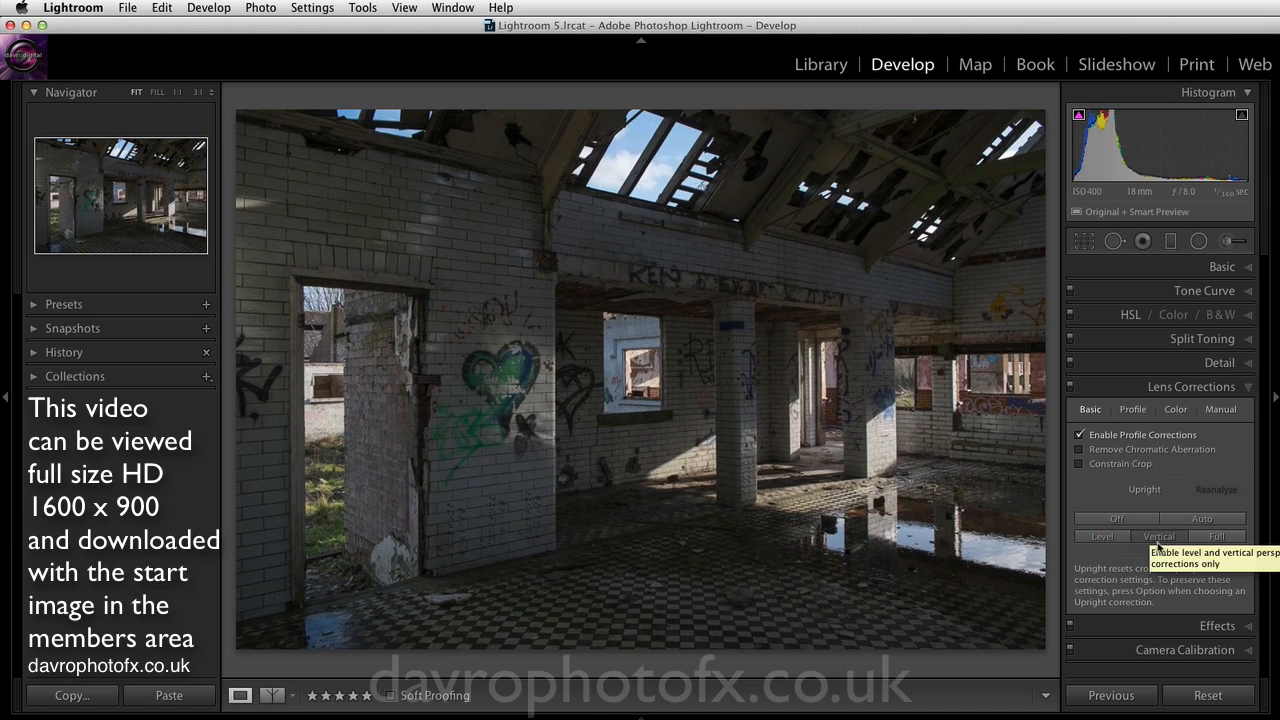
Step: Set the lens profile's make to Fujifilm and its model to Fujifilm X100S
{"action": "left_click", "coordinate": [1135, 410]}
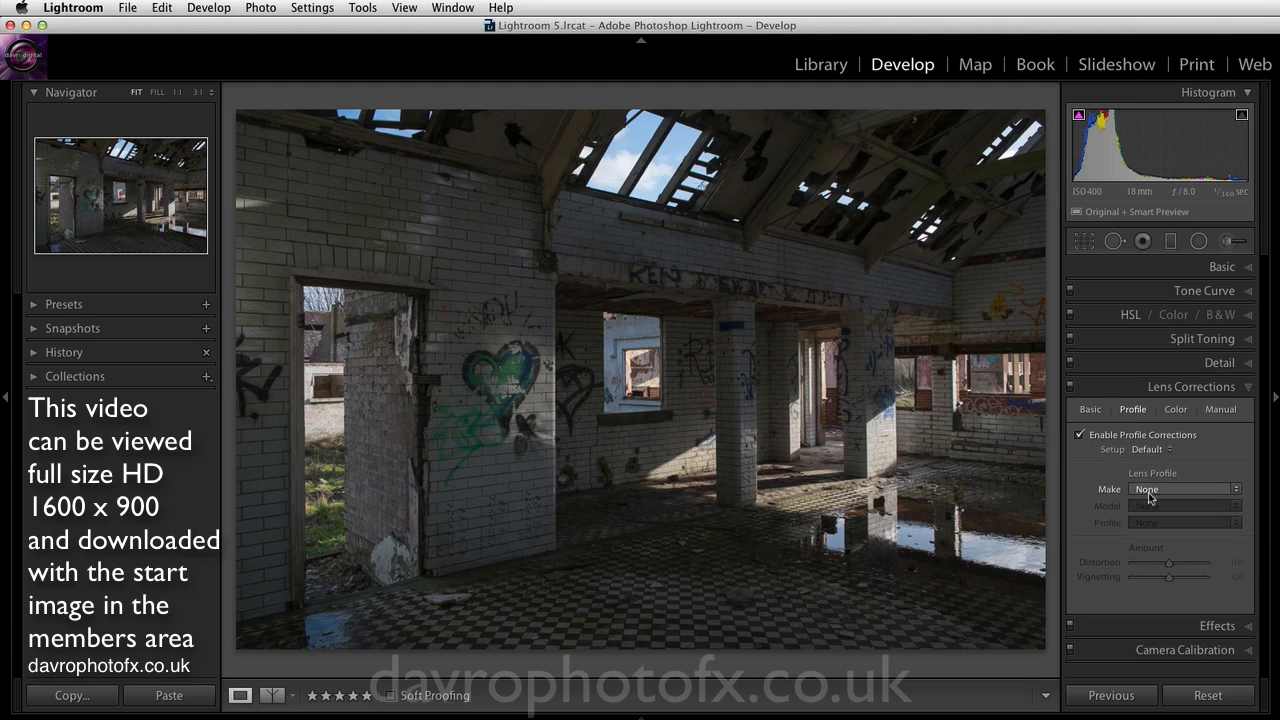
{"action": "left_click", "coordinate": [1199, 493]}
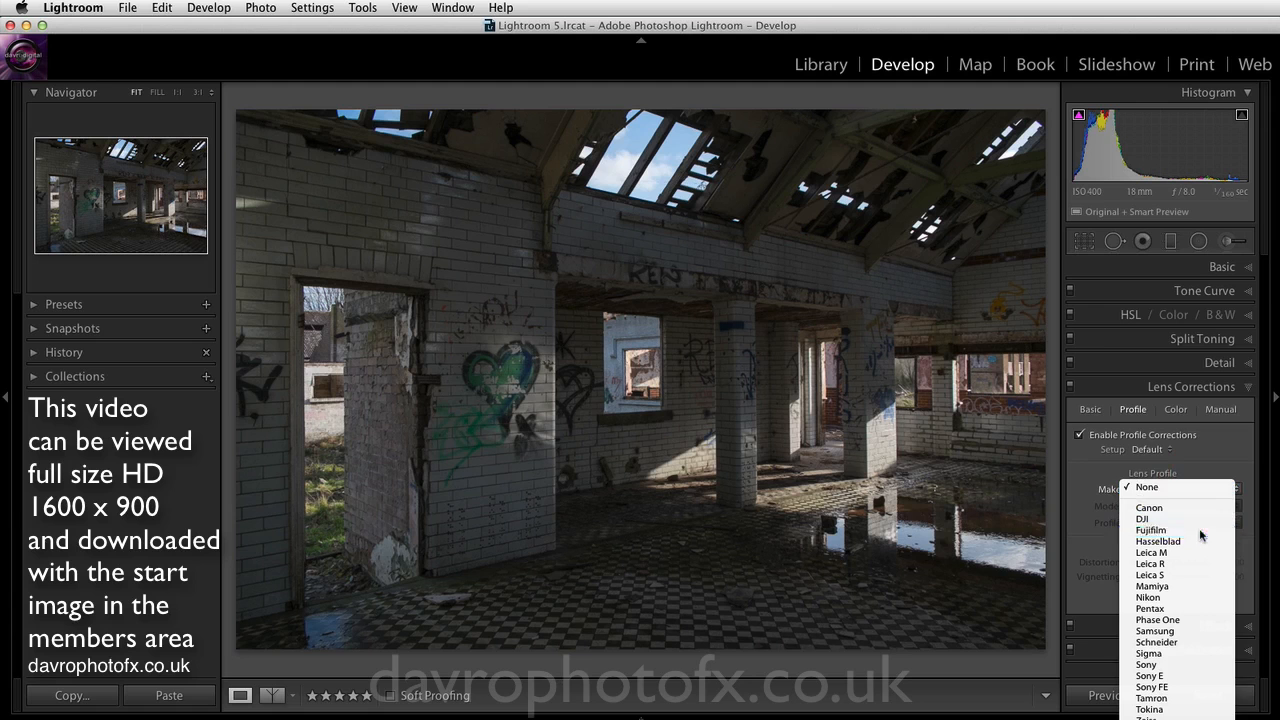
{"action": "left_click", "coordinate": [1200, 533]}
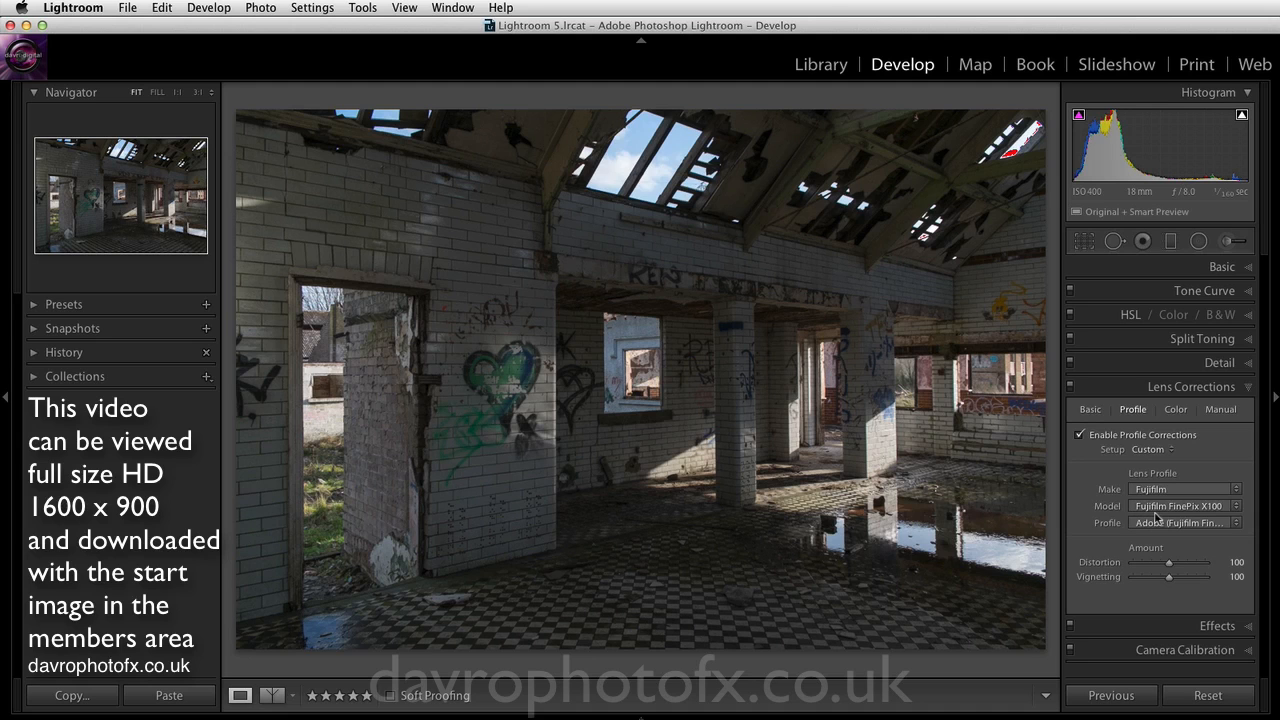
{"action": "left_click", "coordinate": [1162, 507]}
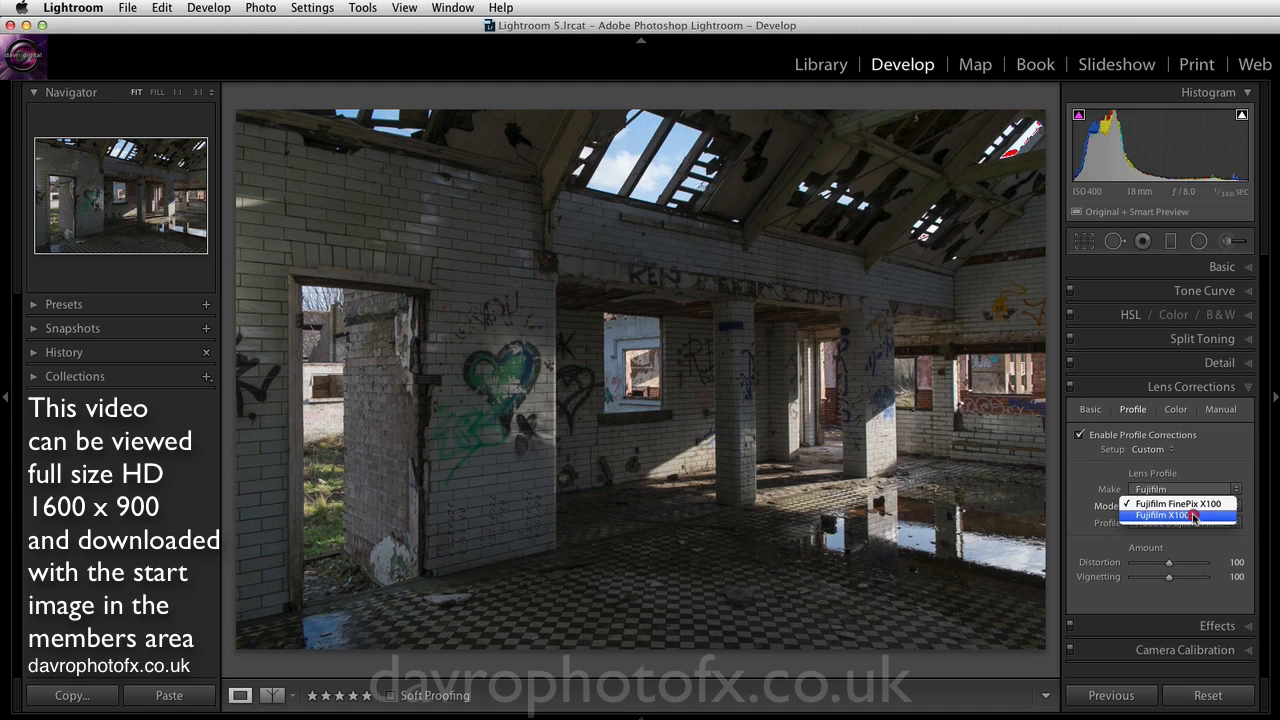
{"action": "left_click", "coordinate": [1193, 516]}
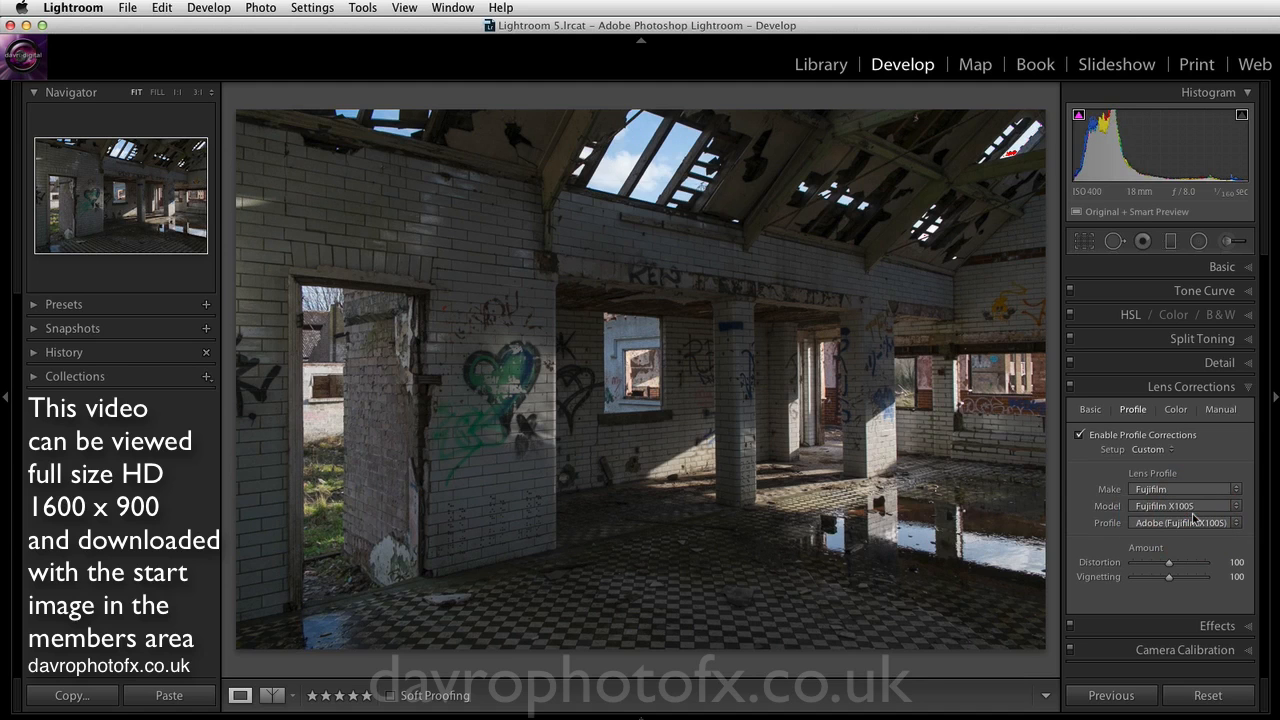
Step: Try the Fujifilm FinePix X100 lens model, return to Fujifilm X100S, and set the profile's Vignetting amount to 0
{"action": "left_click", "coordinate": [1194, 506]}
{"action": "left_click", "coordinate": [1198, 492]}
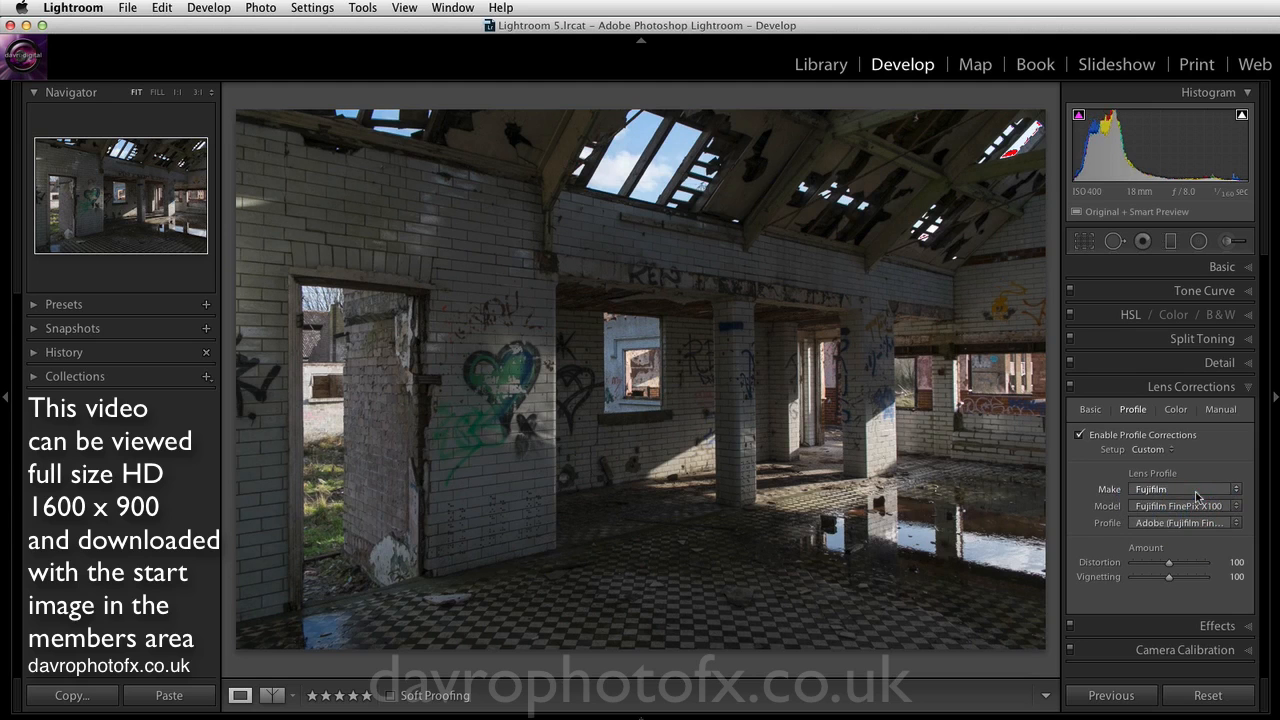
{"action": "left_click", "coordinate": [1195, 506]}
{"action": "left_click", "coordinate": [1190, 518]}
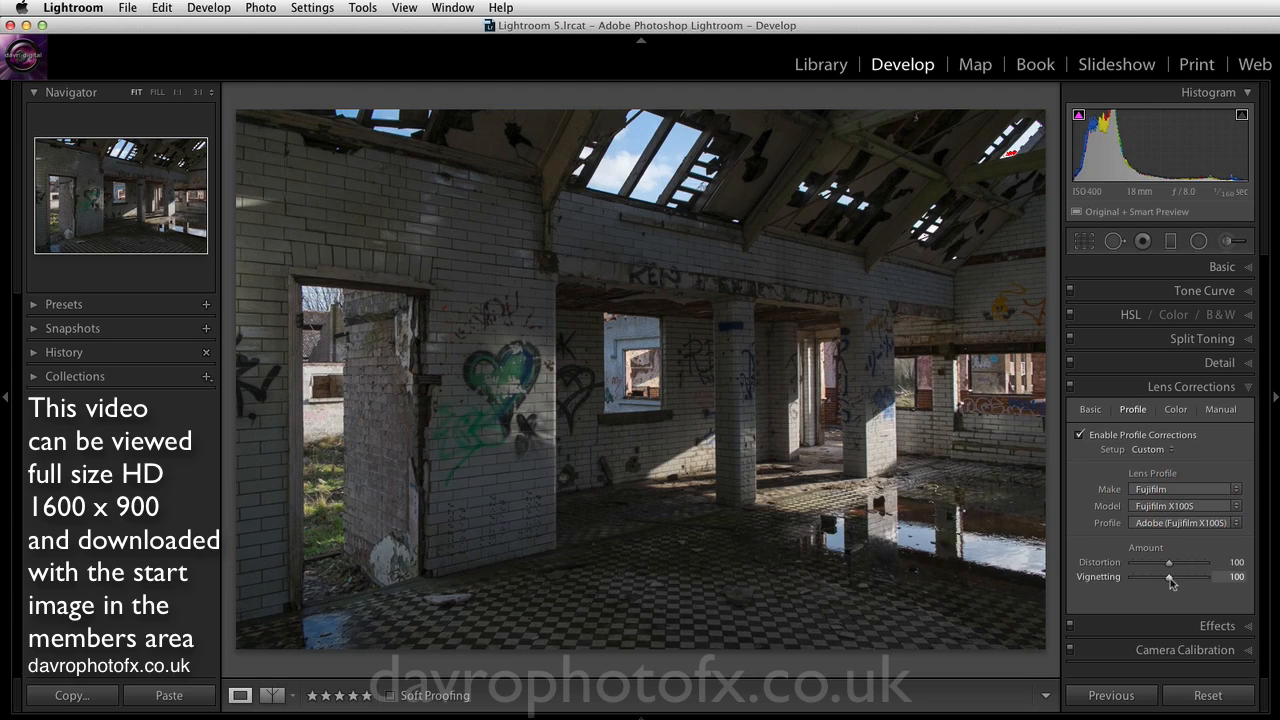
{"action": "mouse_move", "coordinate": [1169, 582]}
{"action": "left_mouse_down"}
{"action": "mouse_move", "coordinate": [1118, 584]}
{"action": "mouse_move", "coordinate": [1166, 566]}
{"action": "left_mouse_up"}
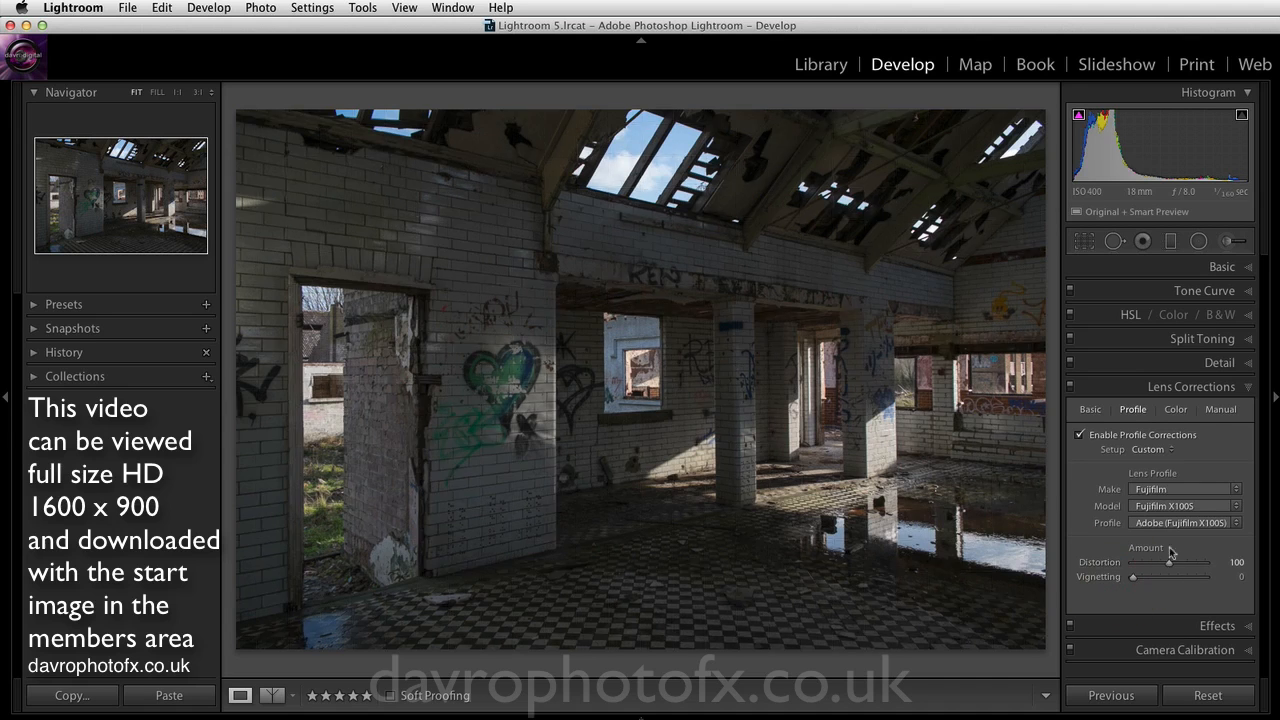
Step: Enable Remove Chromatic Aberration, inspect the roof openings at 1:1, and set the purple Defringe Amount to 6
{"action": "left_click", "coordinate": [1175, 411]}
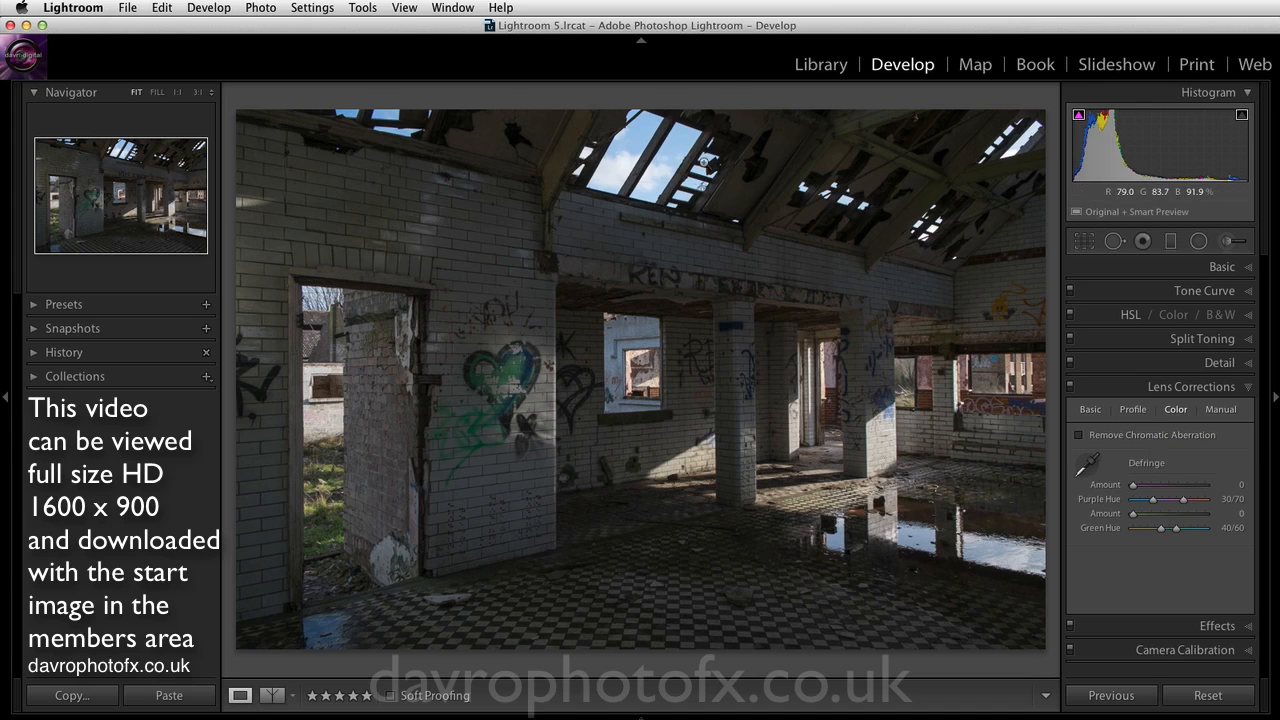
{"action": "left_click", "coordinate": [704, 160]}
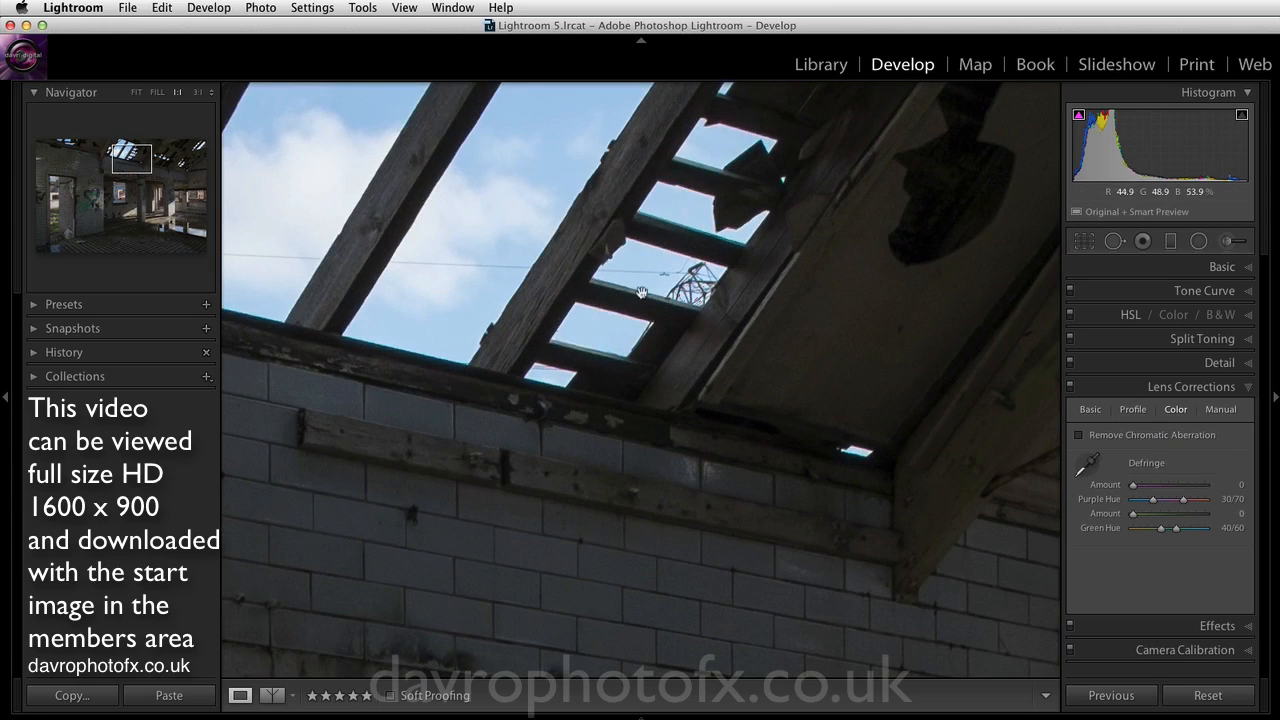
{"action": "left_click", "coordinate": [1079, 437]}
{"action": "left_click_drag", "start_coordinate": [975, 242], "coordinate": [416, 336]}
{"action": "left_click_drag", "start_coordinate": [962, 288], "coordinate": [389, 331]}
{"action": "left_click_drag", "start_coordinate": [894, 283], "coordinate": [620, 400]}
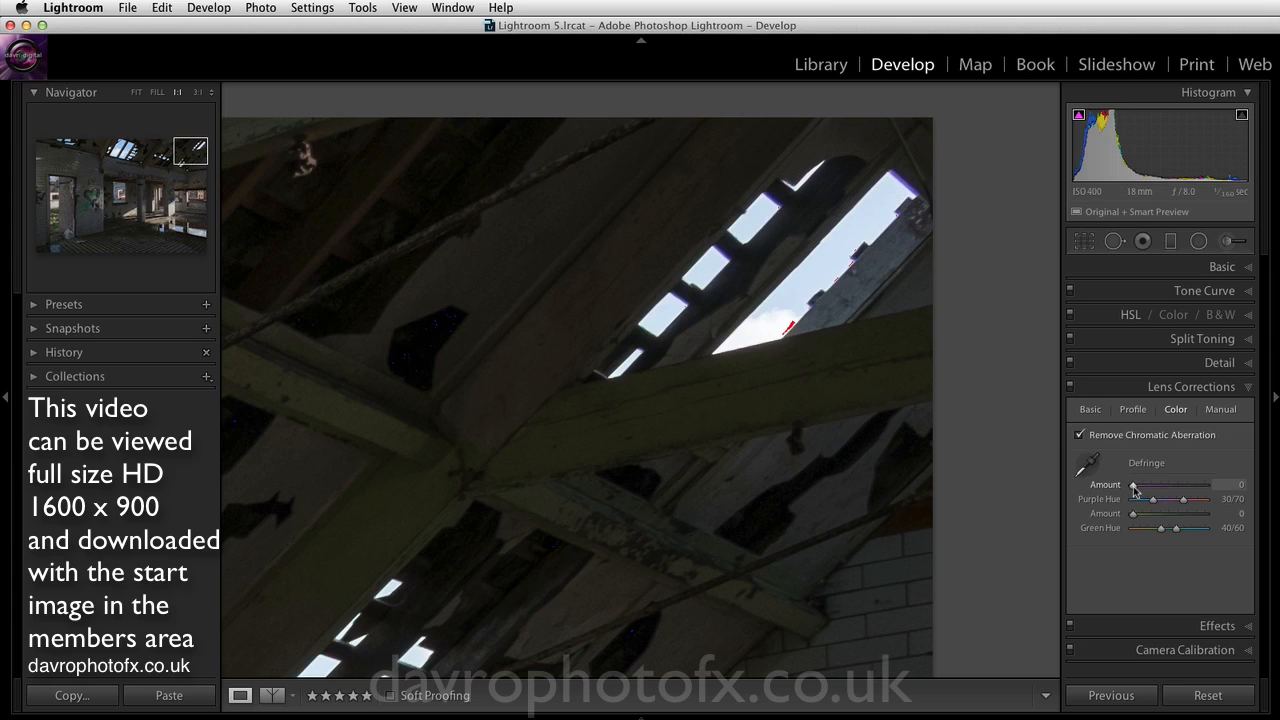
{"action": "left_click_drag", "start_coordinate": [1134, 489], "coordinate": [1155, 490]}
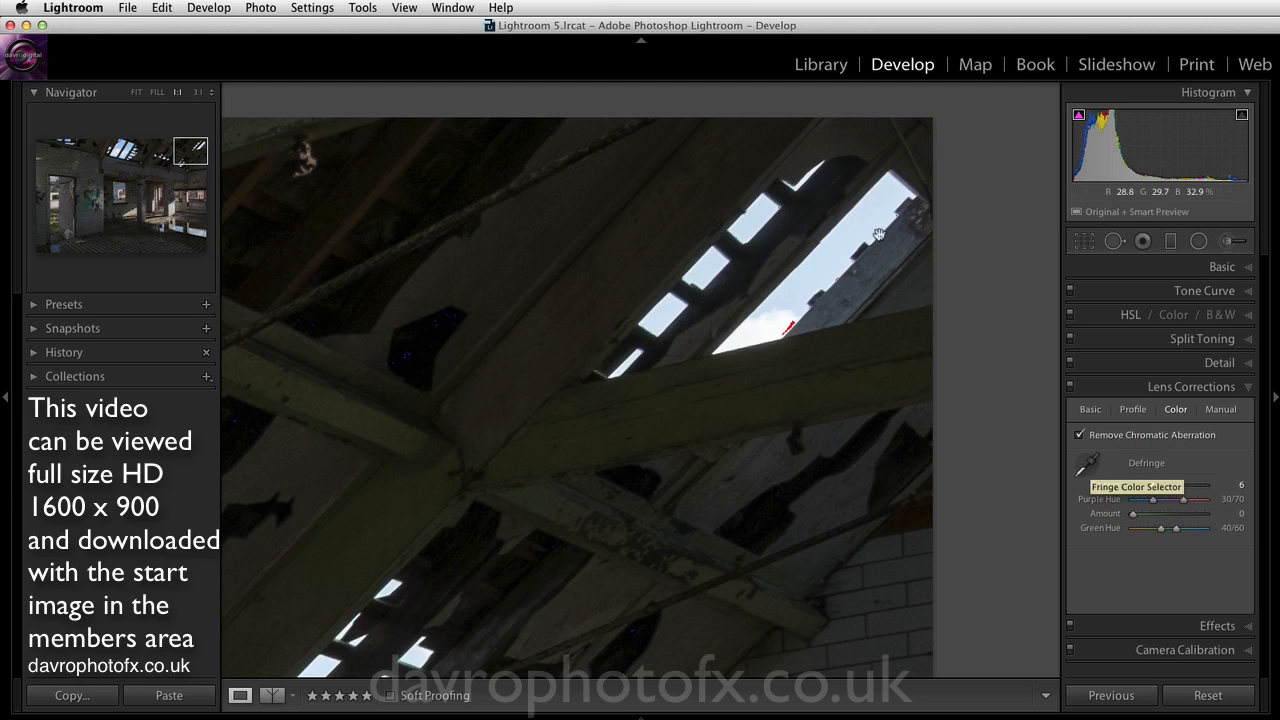
{"action": "left_click", "coordinate": [769, 260]}
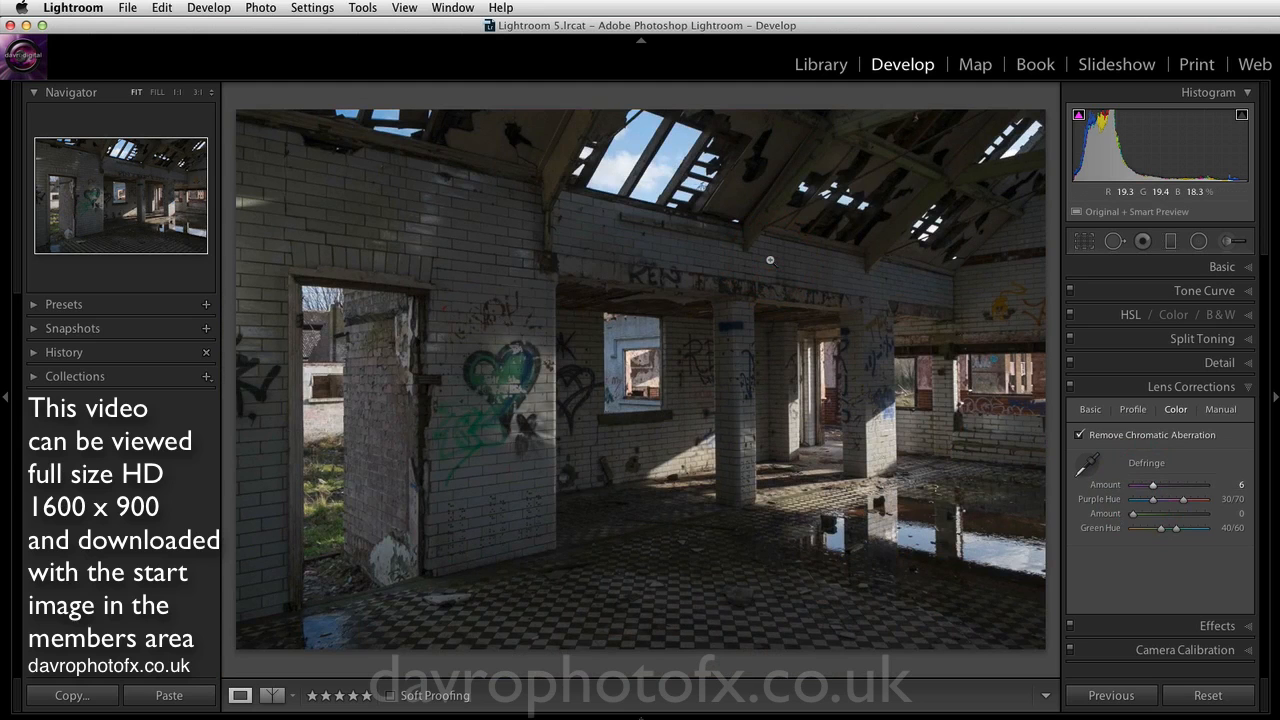
Step: Try the manual transform Distortion at +31 and −24, and reset it to 0
{"action": "left_click", "coordinate": [1221, 410]}
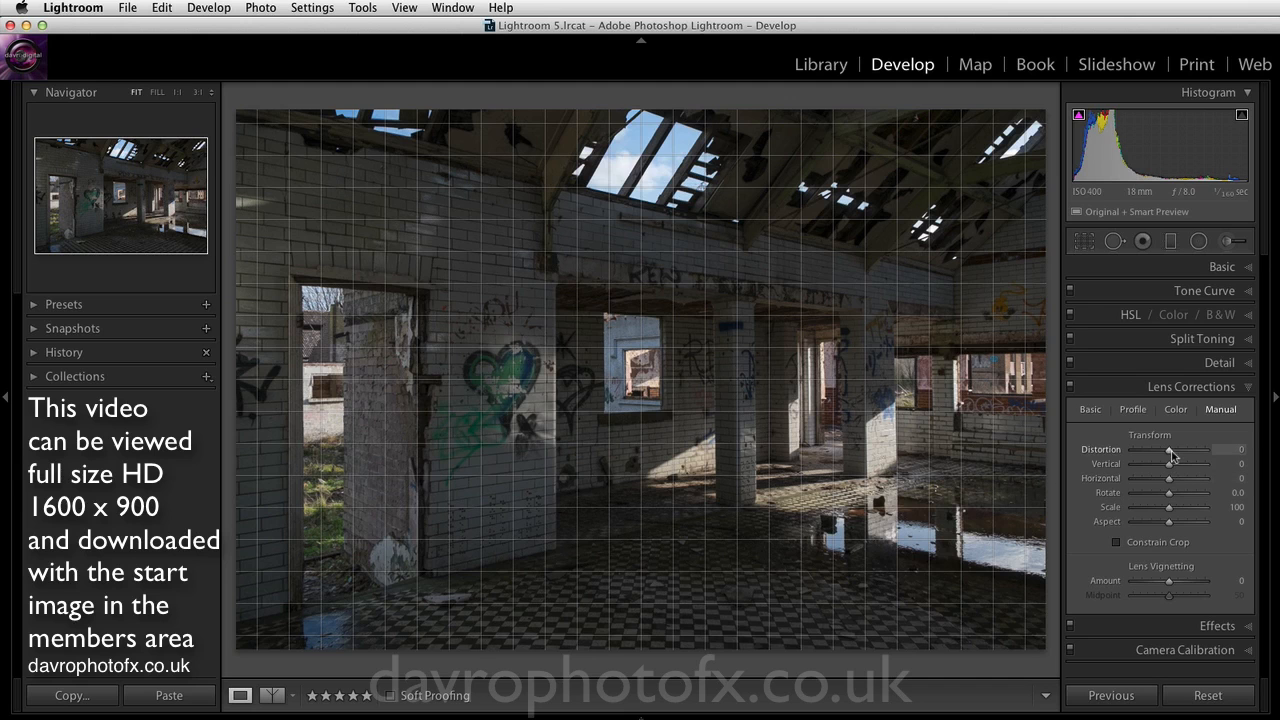
{"action": "left_click_drag", "start_coordinate": [1173, 455], "coordinate": [1183, 455]}
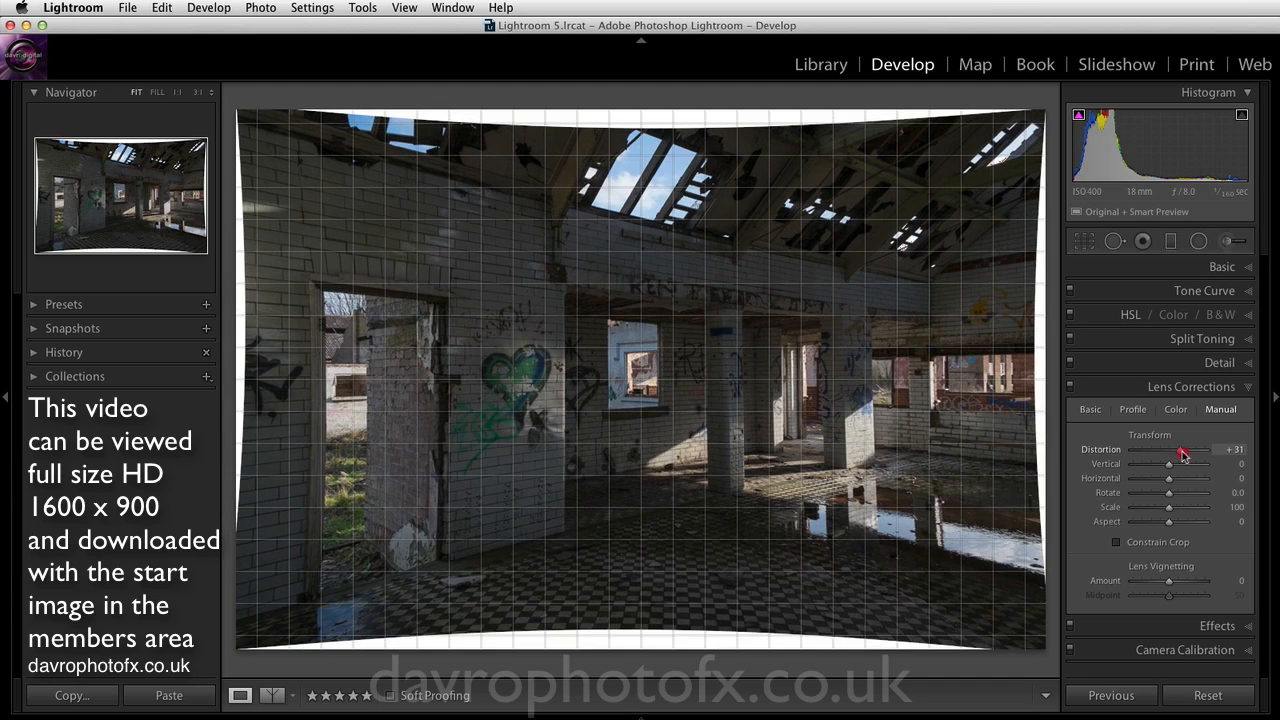
{"action": "left_click_drag", "start_coordinate": [1183, 455], "coordinate": [1162, 455]}
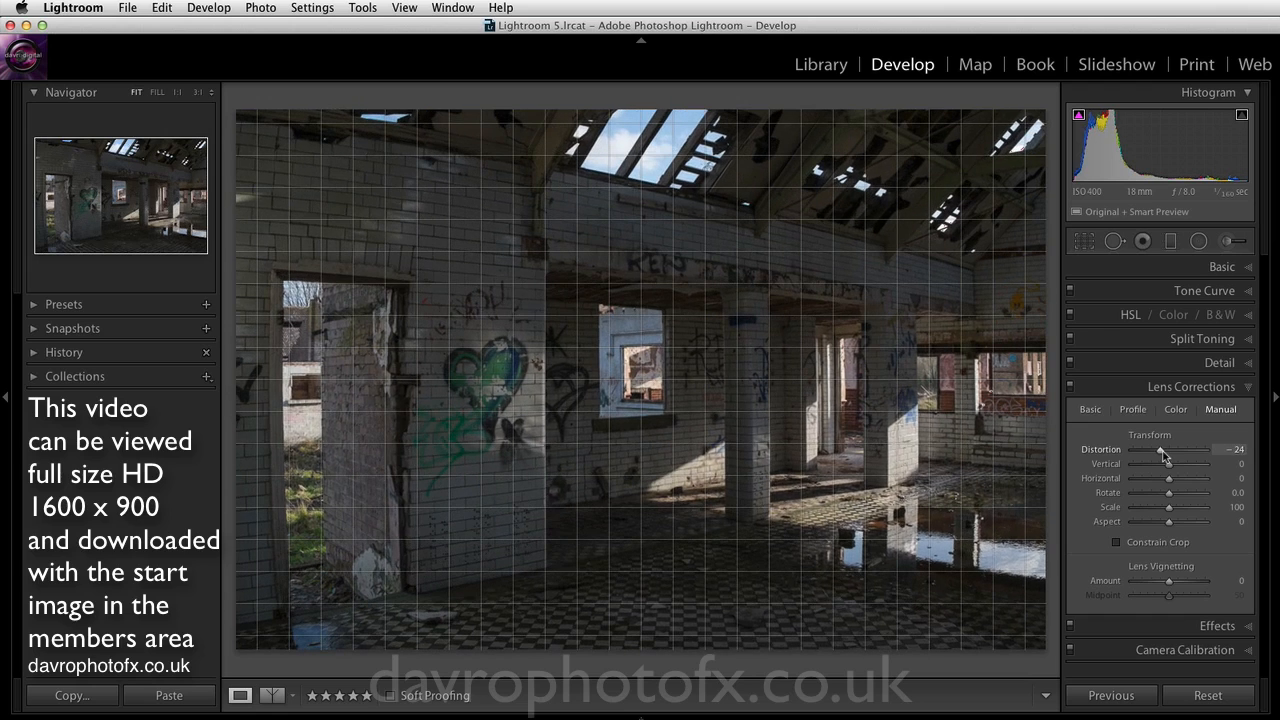
{"action": "double_click", "coordinate": [1163, 452]}
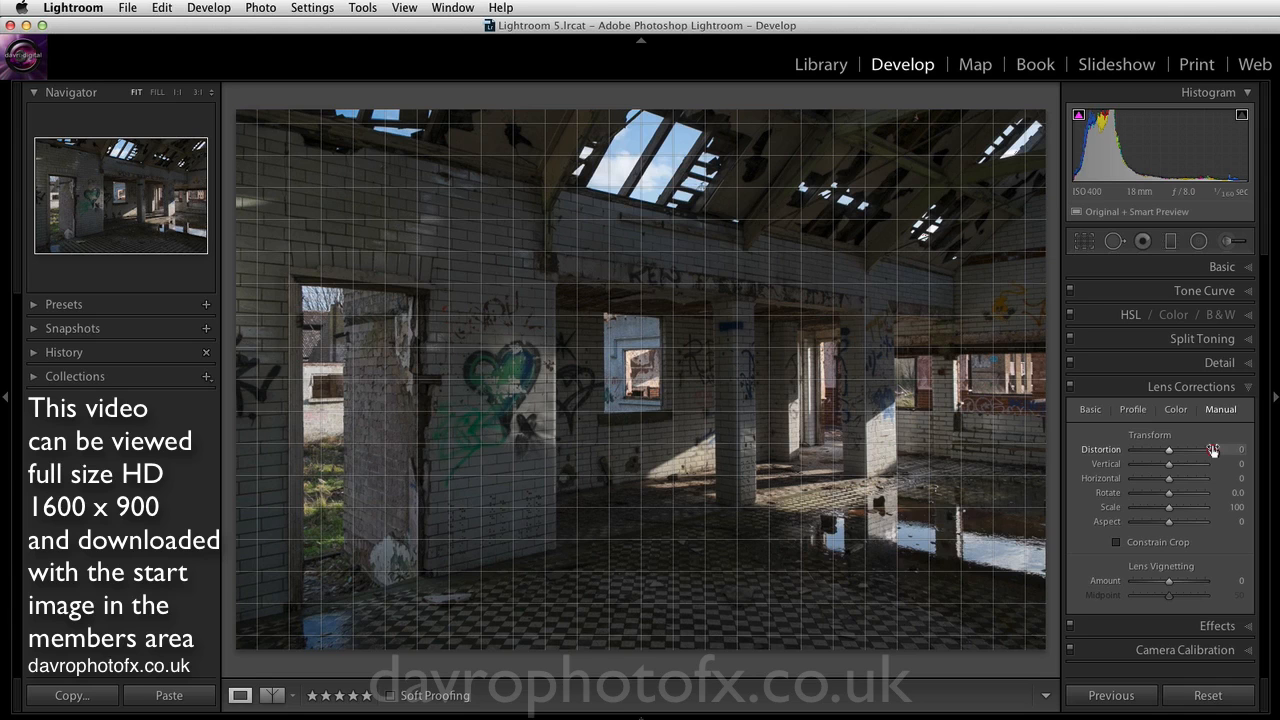
Step: Set the manual transform's Distortion to +8, Rotate to +0.4, Horizontal to −5 and Vertical to −2
{"action": "left_click_drag", "start_coordinate": [1215, 450], "coordinate": [1224, 450]}
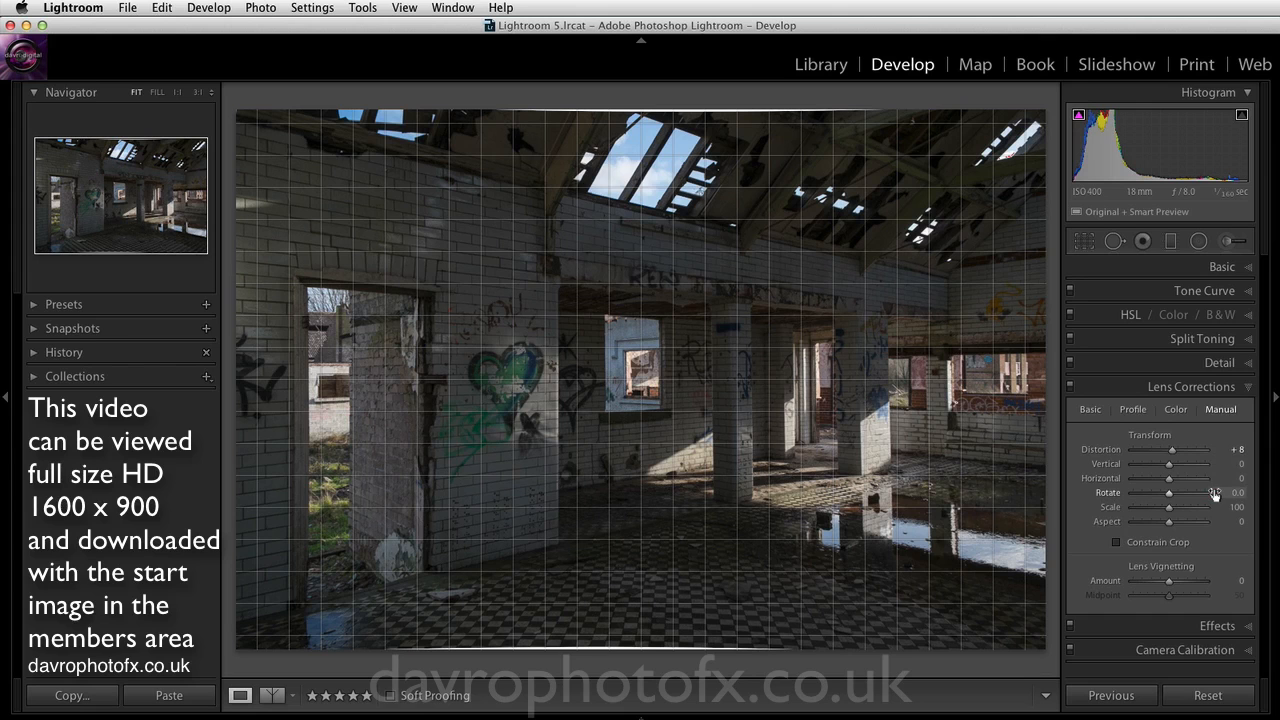
{"action": "left_click_drag", "start_coordinate": [1216, 495], "coordinate": [1222, 495]}
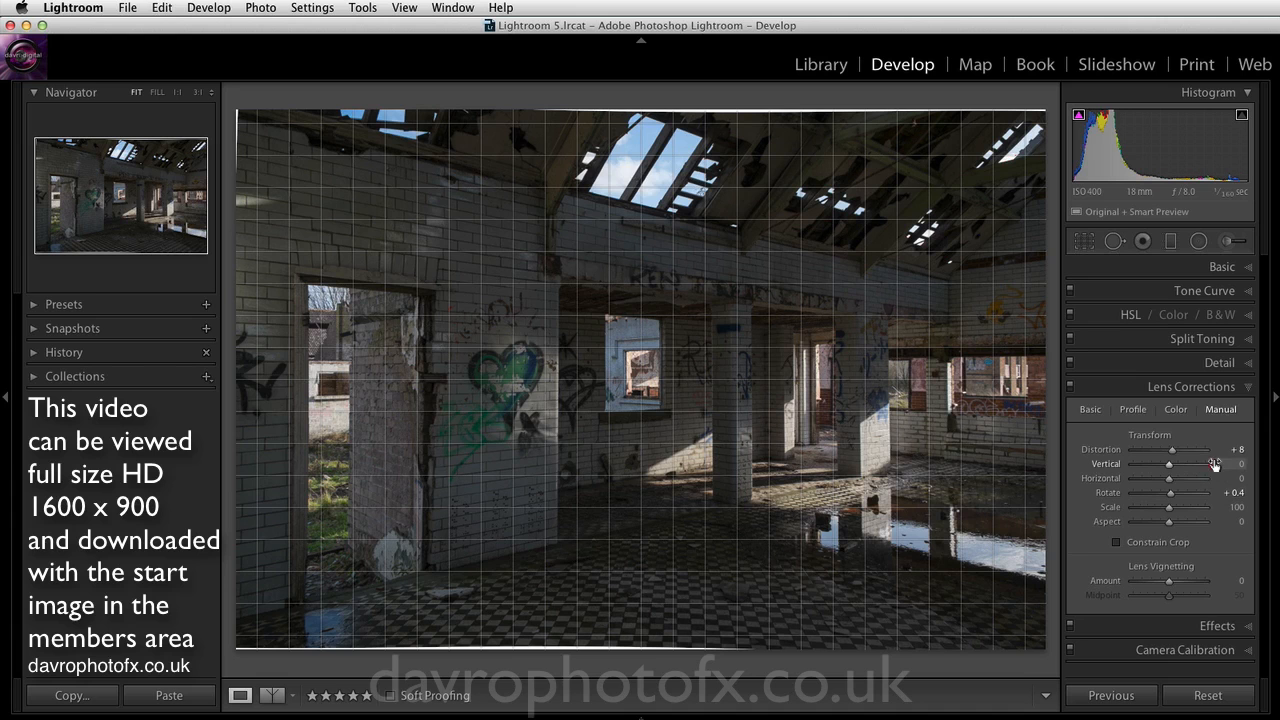
{"action": "left_click_drag", "start_coordinate": [1216, 463], "coordinate": [1212, 482]}
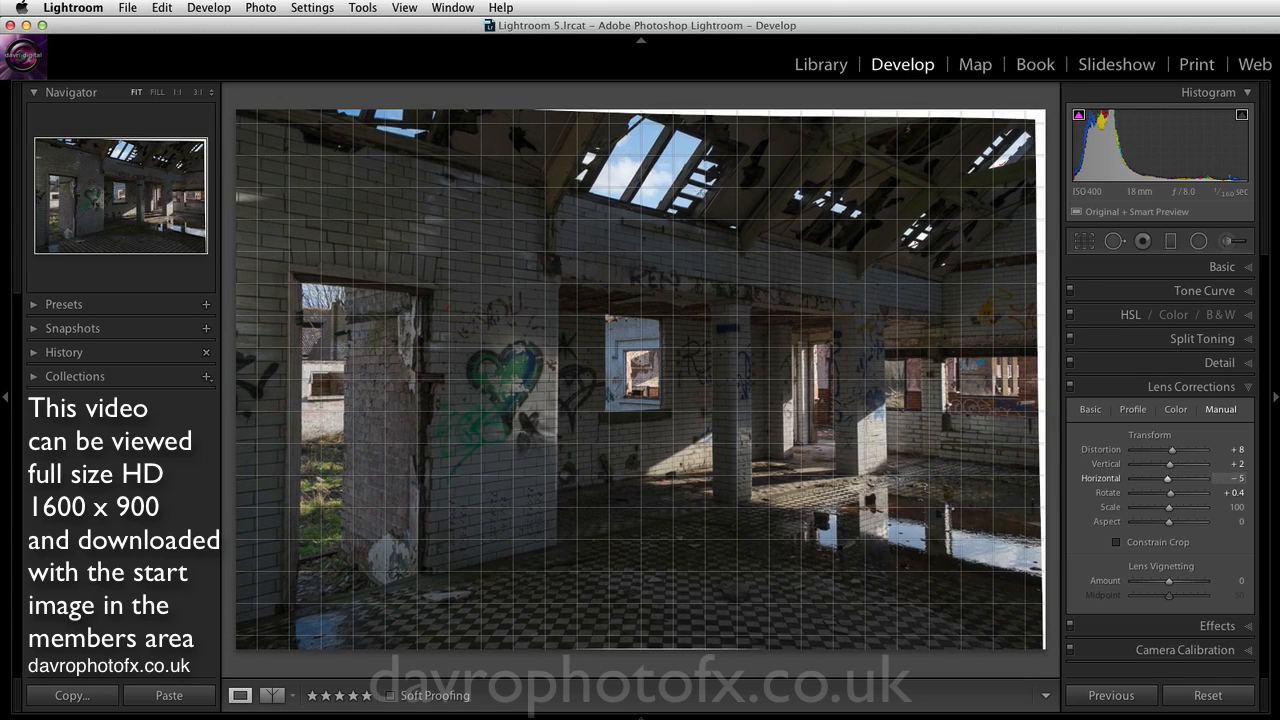
{"action": "left_click_drag", "start_coordinate": [1212, 482], "coordinate": [1212, 482]}
{"action": "left_click_drag", "start_coordinate": [1222, 470], "coordinate": [1209, 464]}
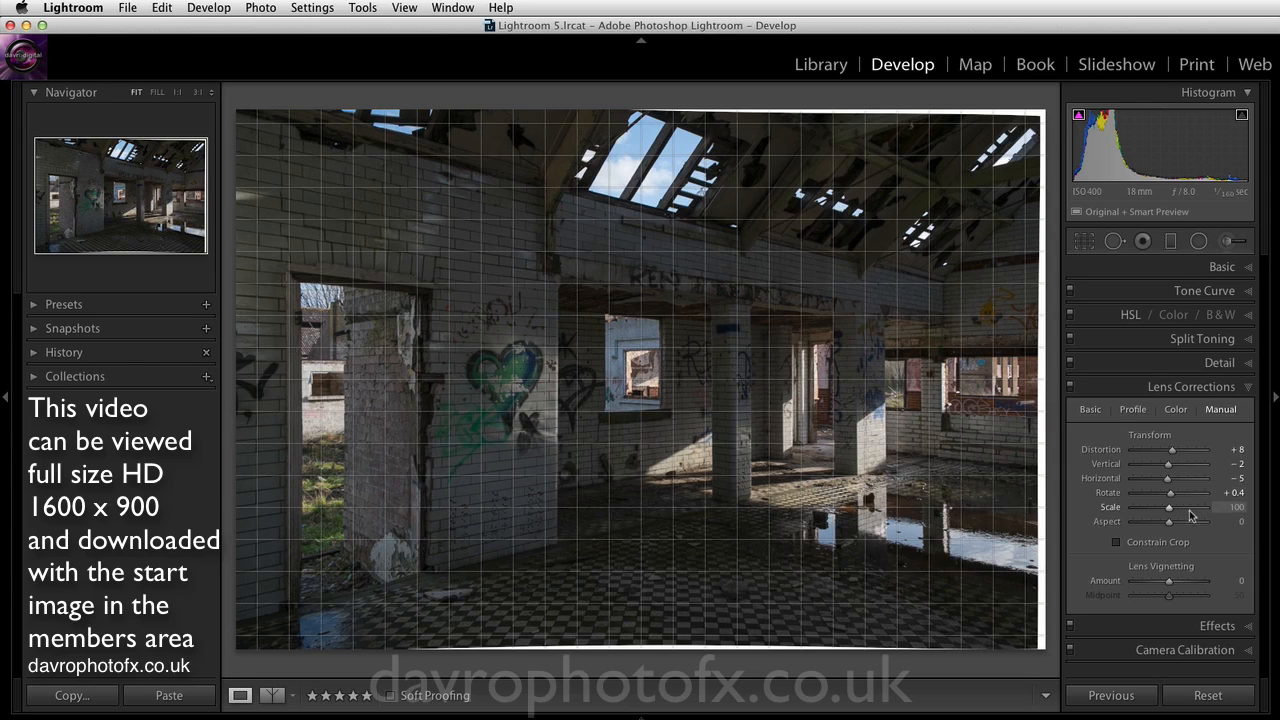
Step: Turn on Constrain Crop and compare the photo with the lens corrections off and on
{"action": "left_click", "coordinate": [1116, 543]}
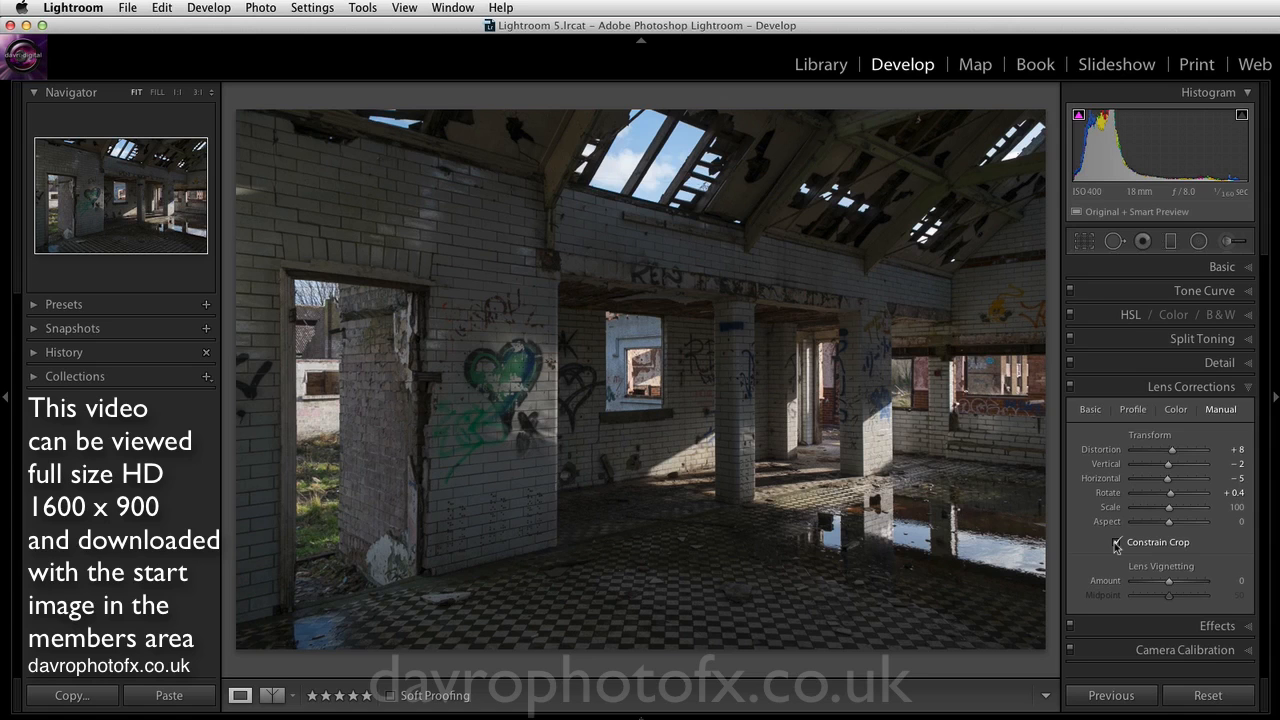
{"action": "left_click", "coordinate": [1070, 387]}
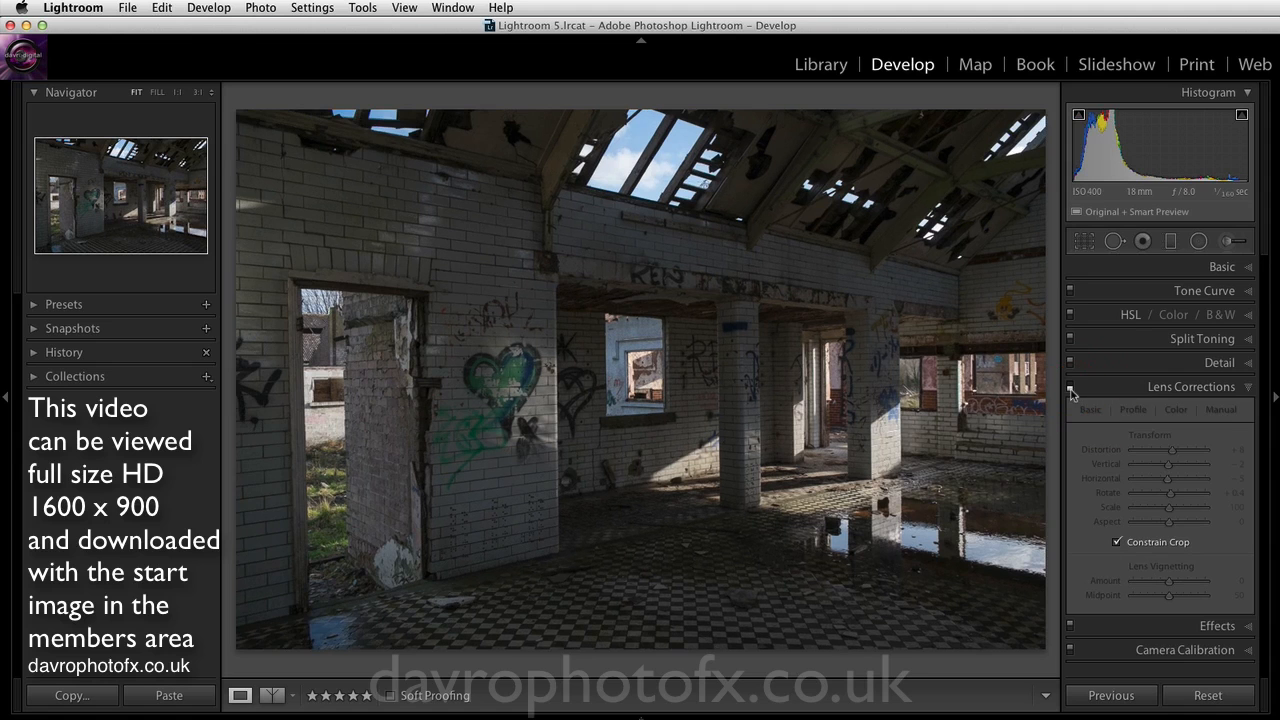
{"action": "left_click", "coordinate": [1070, 388]}
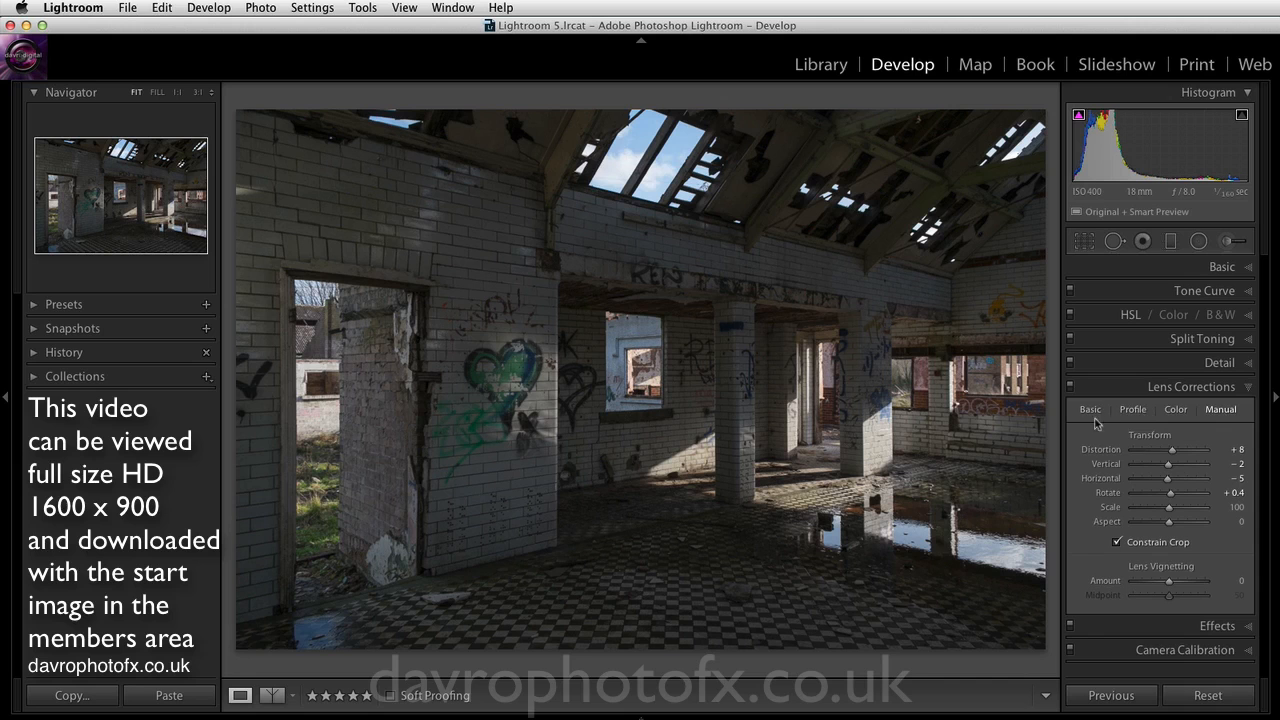
{"action": "left_click", "coordinate": [1070, 386]}
{"action": "left_click", "coordinate": [1070, 386]}
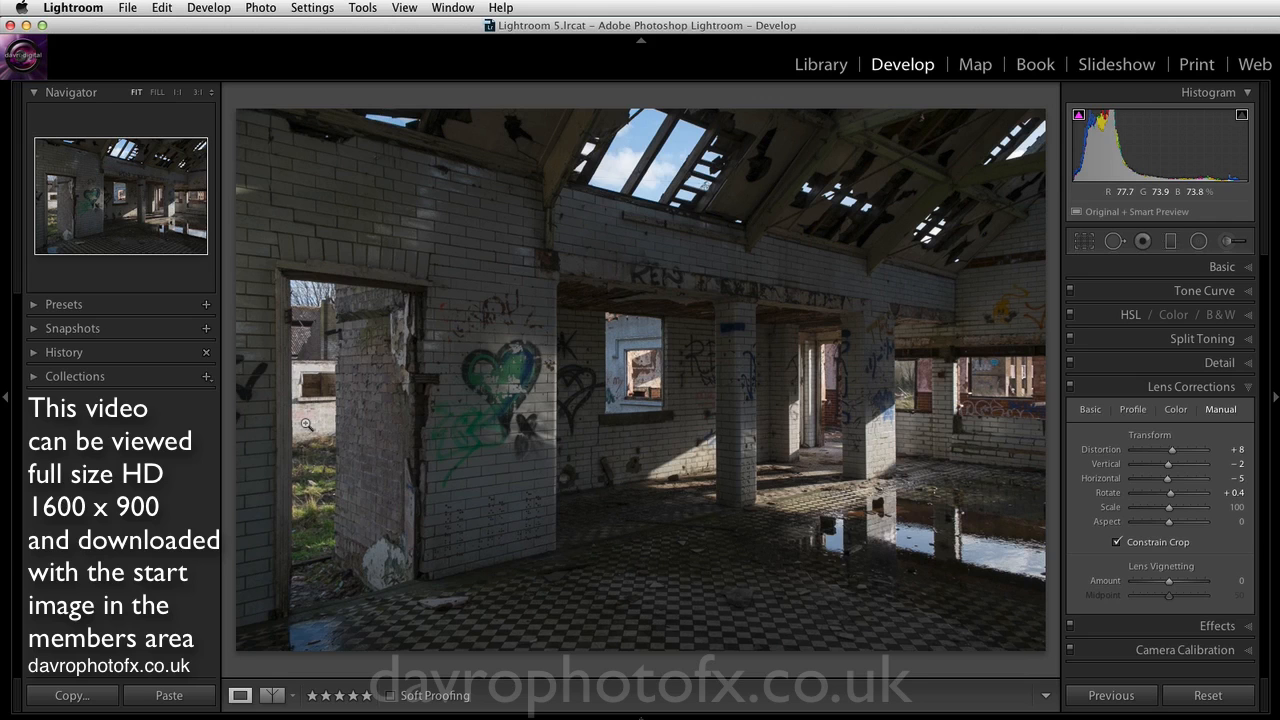
Step: Draw an inverted-mask Radial Filter around the green heart graffiti and reshape it into a narrower, taller ellipse
{"action": "left_click", "coordinate": [1199, 242]}
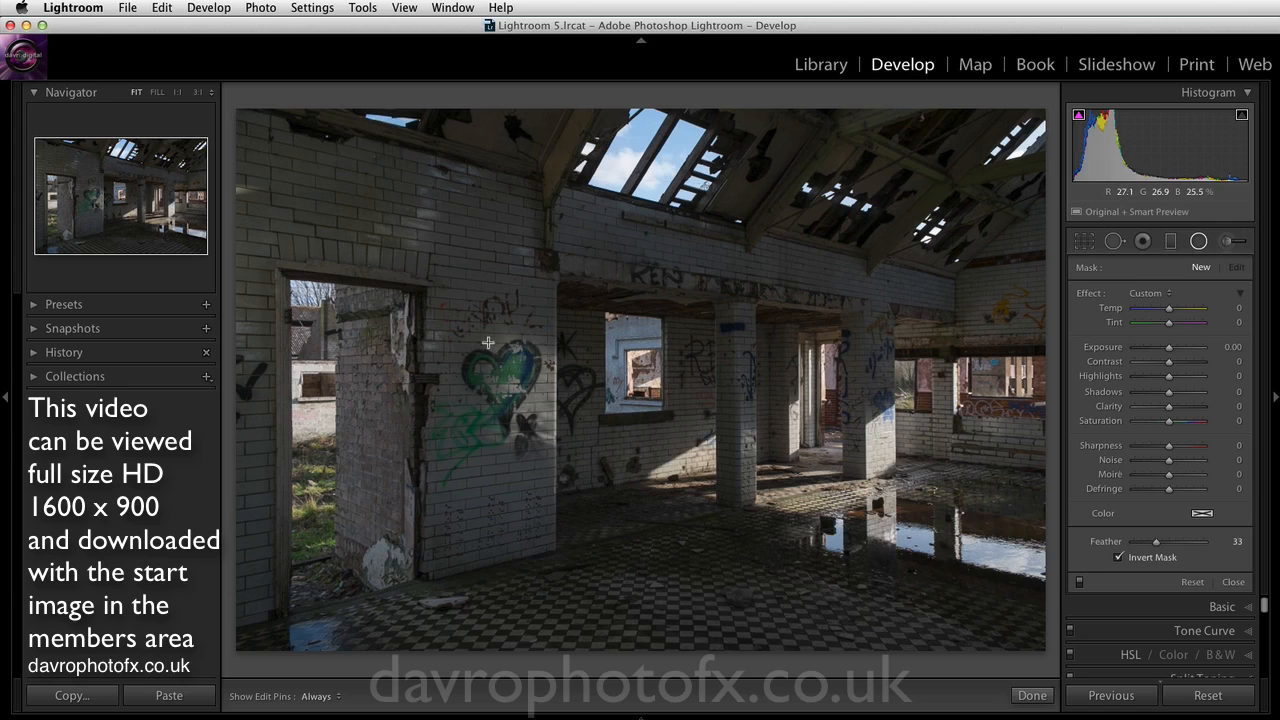
{"action": "left_click_drag", "start_coordinate": [483, 334], "coordinate": [528, 382]}
{"action": "left_click_drag", "start_coordinate": [479, 325], "coordinate": [515, 389]}
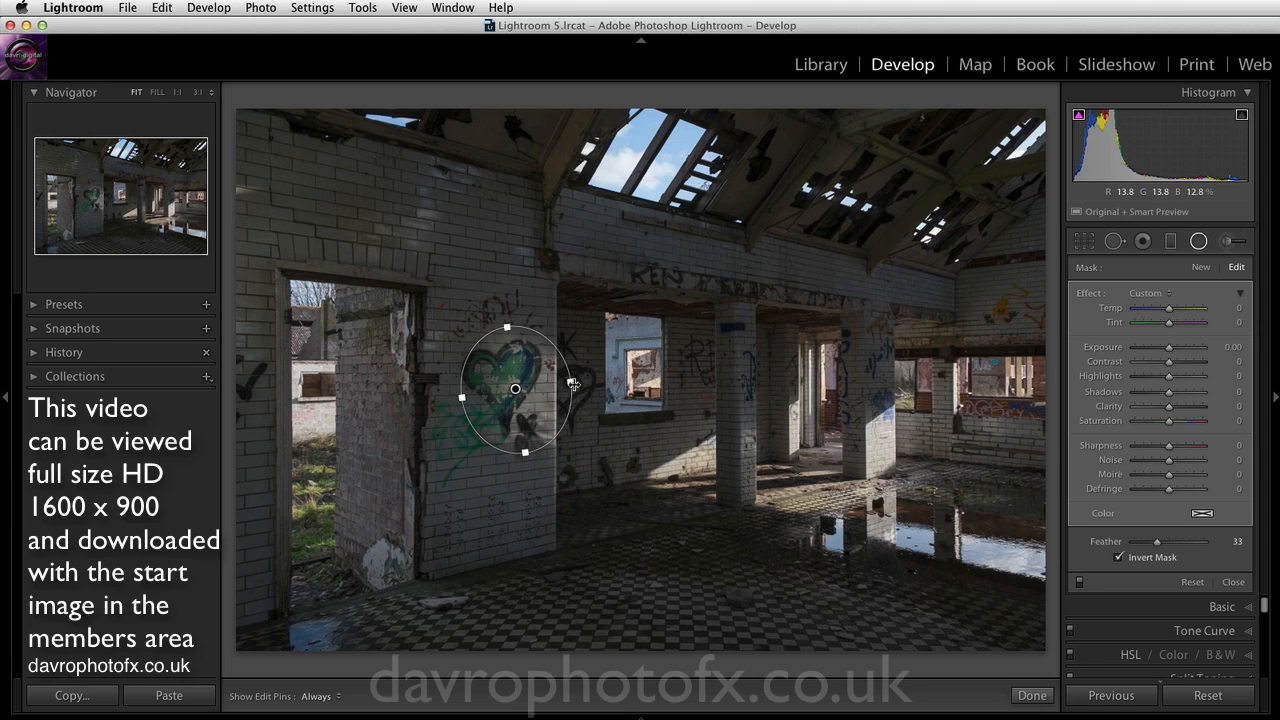
{"action": "left_click_drag", "start_coordinate": [572, 384], "coordinate": [563, 384]}
{"action": "left_click_drag", "start_coordinate": [523, 453], "coordinate": [523, 459]}
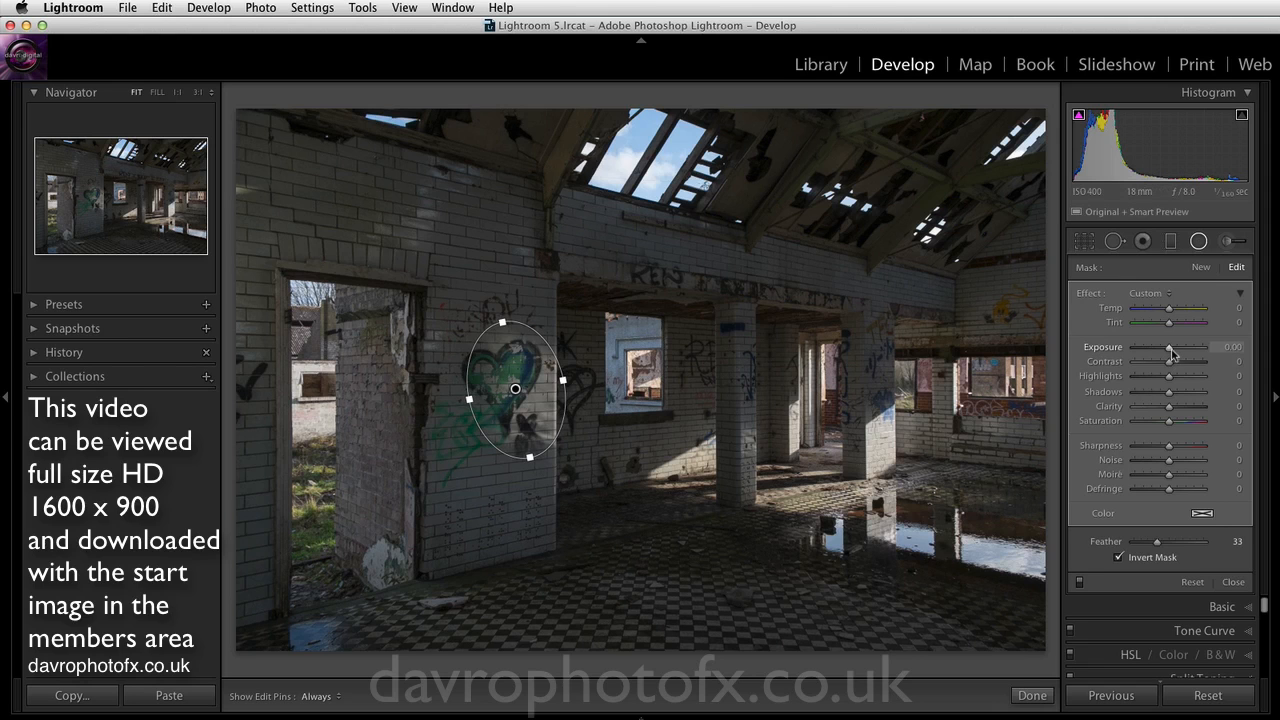
Step: Set the heart radial filter's Exposure to 1.09, Highlights to 19 and Feather to 34, keeping Invert Mask on
{"action": "left_click_drag", "start_coordinate": [1170, 350], "coordinate": [1178, 352]}
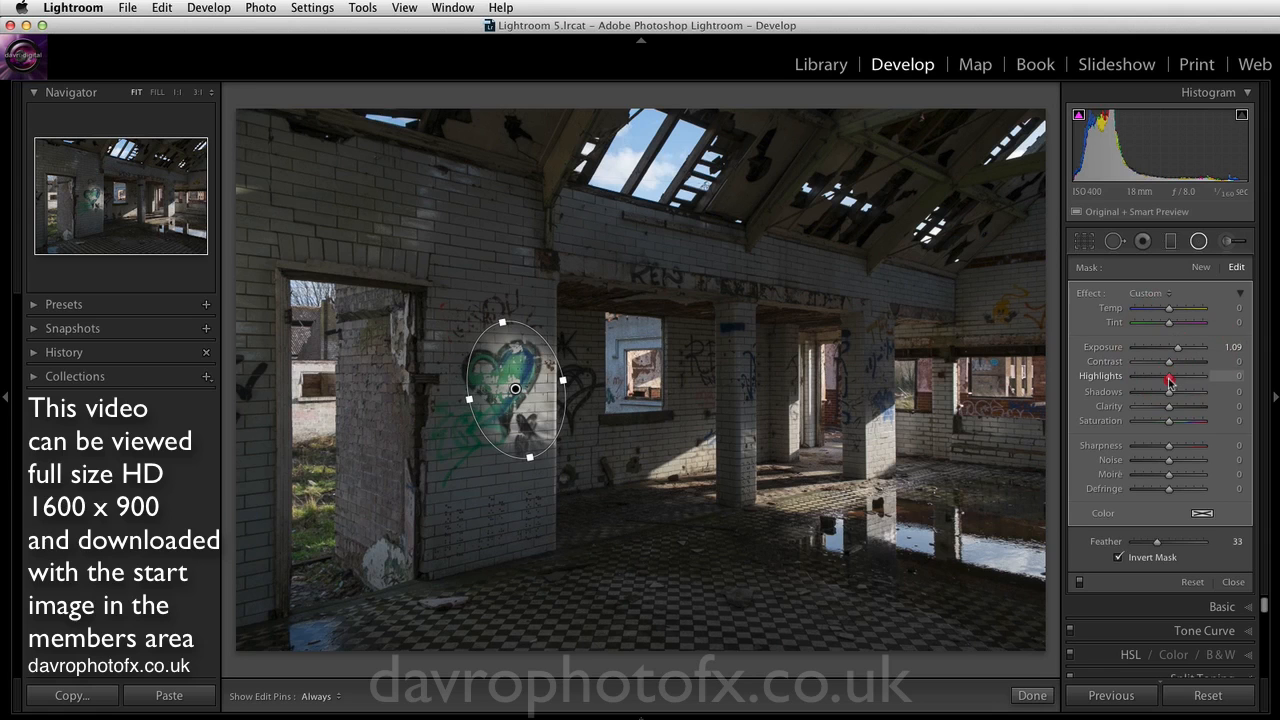
{"action": "left_click_drag", "start_coordinate": [1167, 381], "coordinate": [1172, 382]}
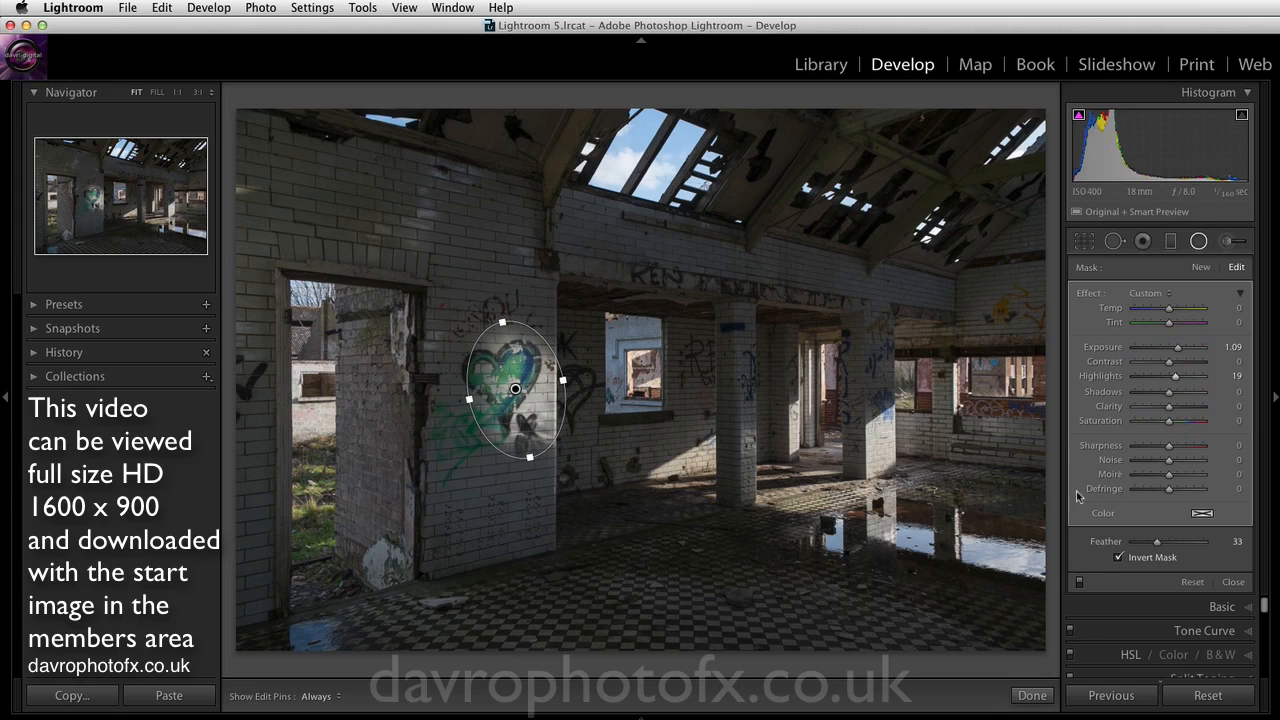
{"action": "left_click", "coordinate": [1120, 557]}
{"action": "left_click_drag", "start_coordinate": [1158, 544], "coordinate": [1131, 543]}
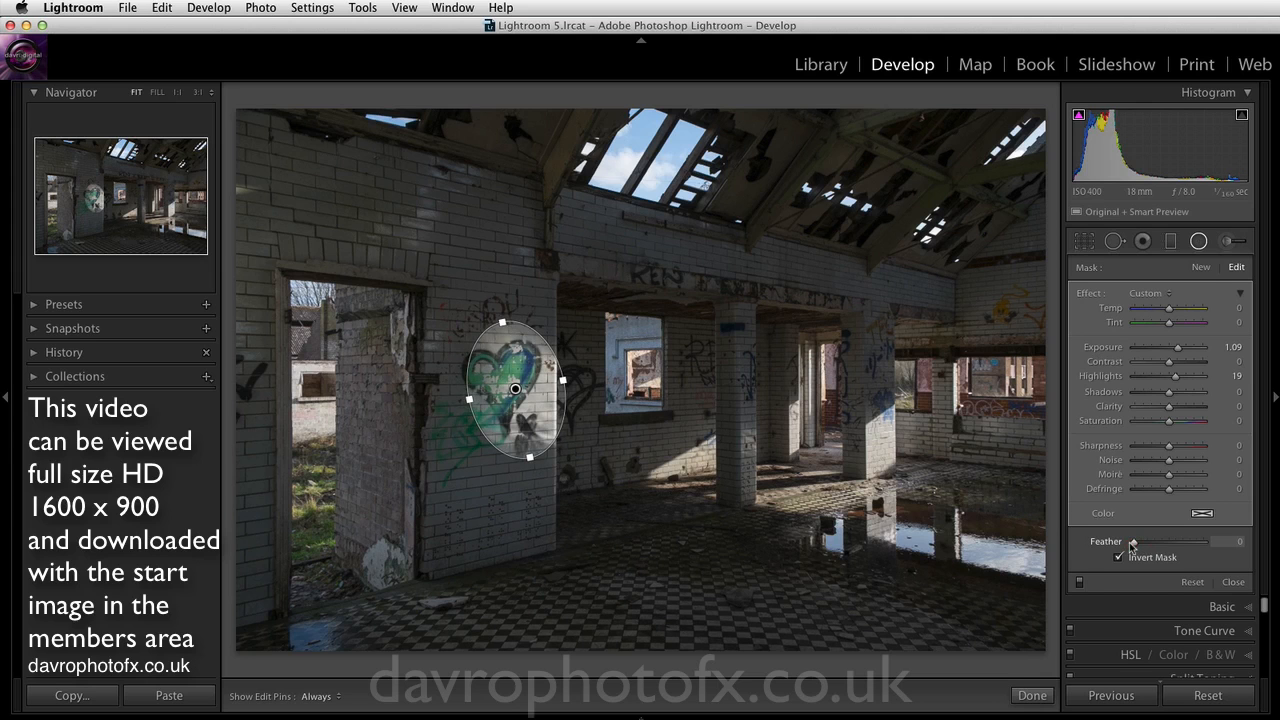
{"action": "left_click_drag", "start_coordinate": [1136, 545], "coordinate": [1168, 543]}
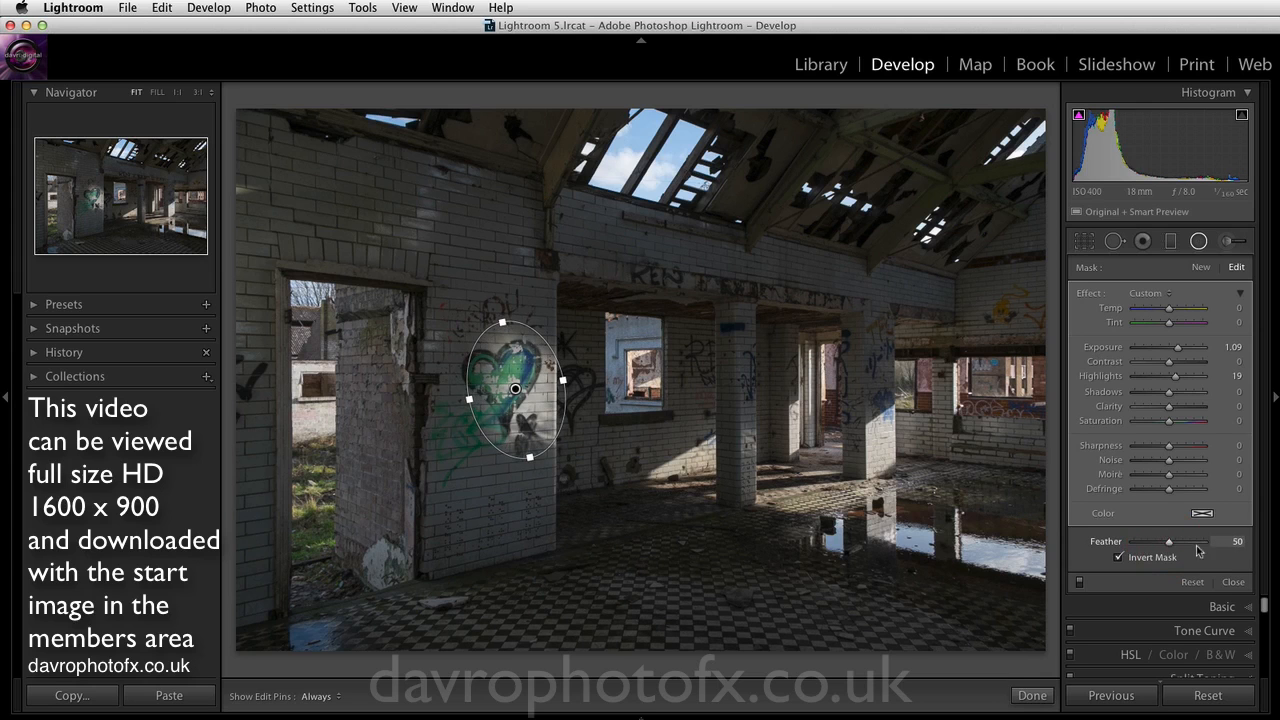
{"action": "left_click_drag", "start_coordinate": [1168, 545], "coordinate": [1163, 544]}
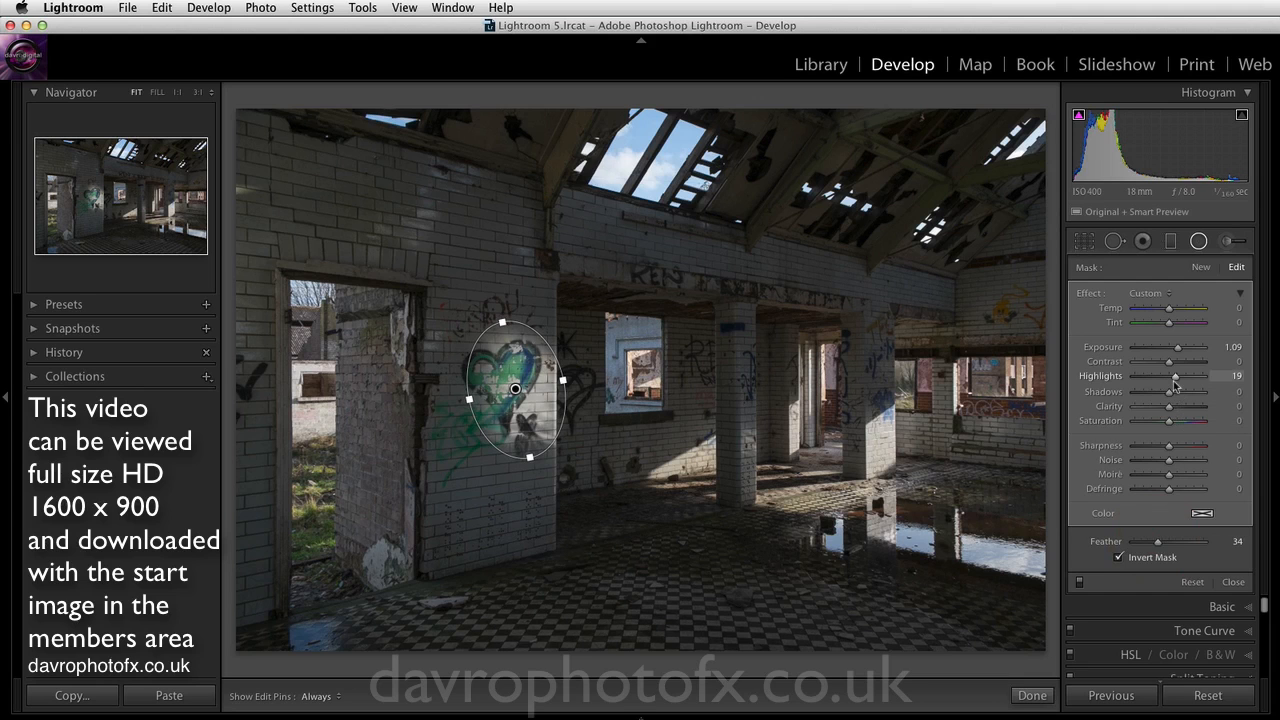
Step: Set the radial filter's Clarity to 22 and Saturation to 46, compare its effect off and on, and close the filter
{"action": "left_click_drag", "start_coordinate": [1173, 411], "coordinate": [1177, 411]}
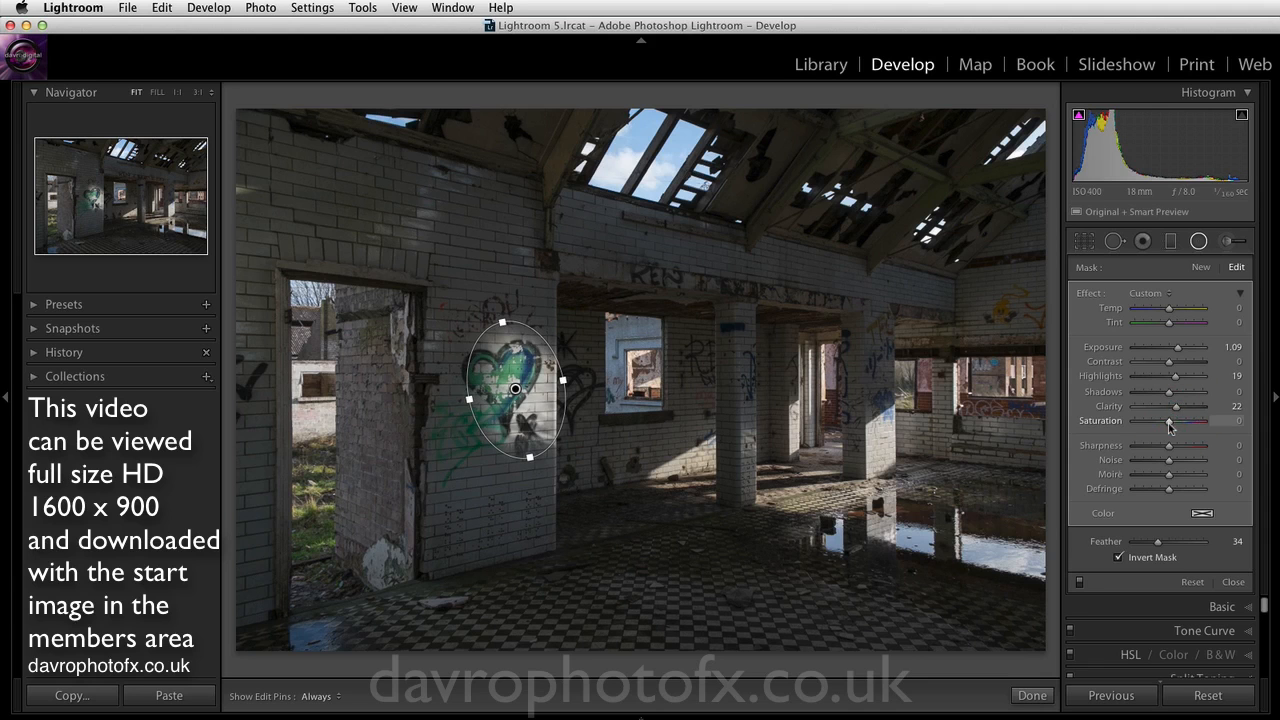
{"action": "left_click_drag", "start_coordinate": [1171, 426], "coordinate": [1183, 426]}
{"action": "left_click", "coordinate": [1080, 584]}
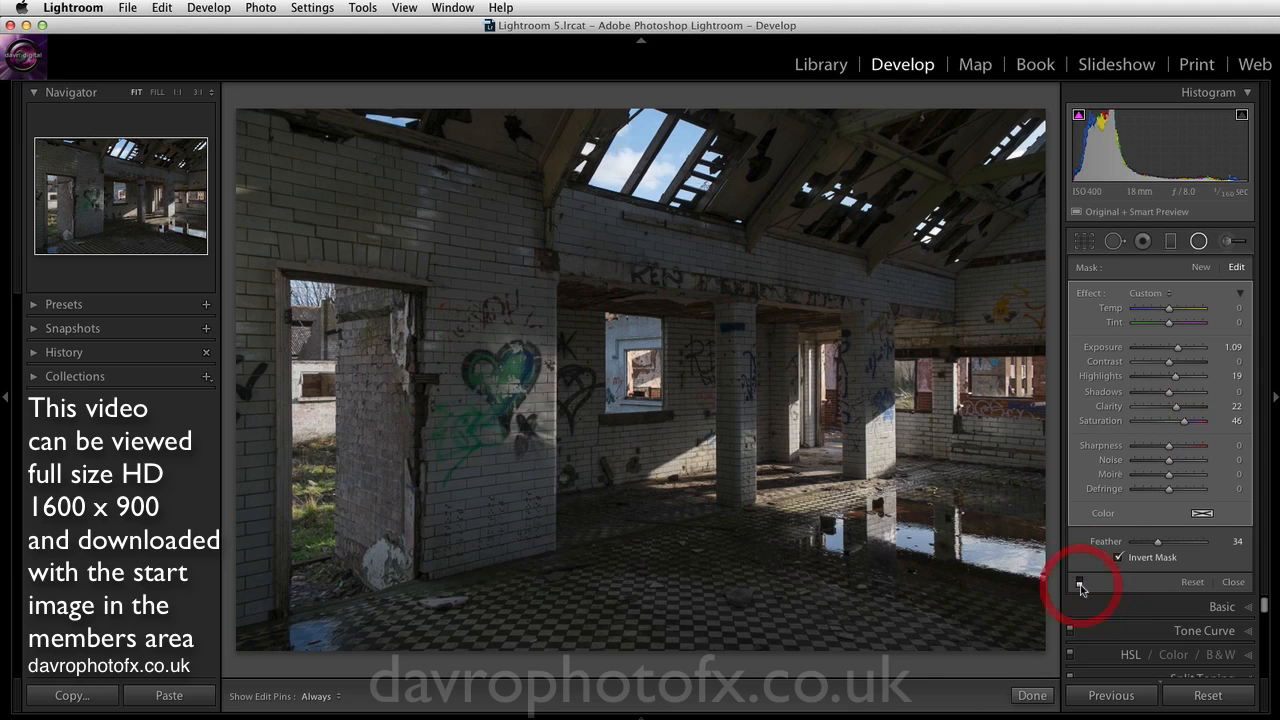
{"action": "left_click", "coordinate": [1080, 584]}
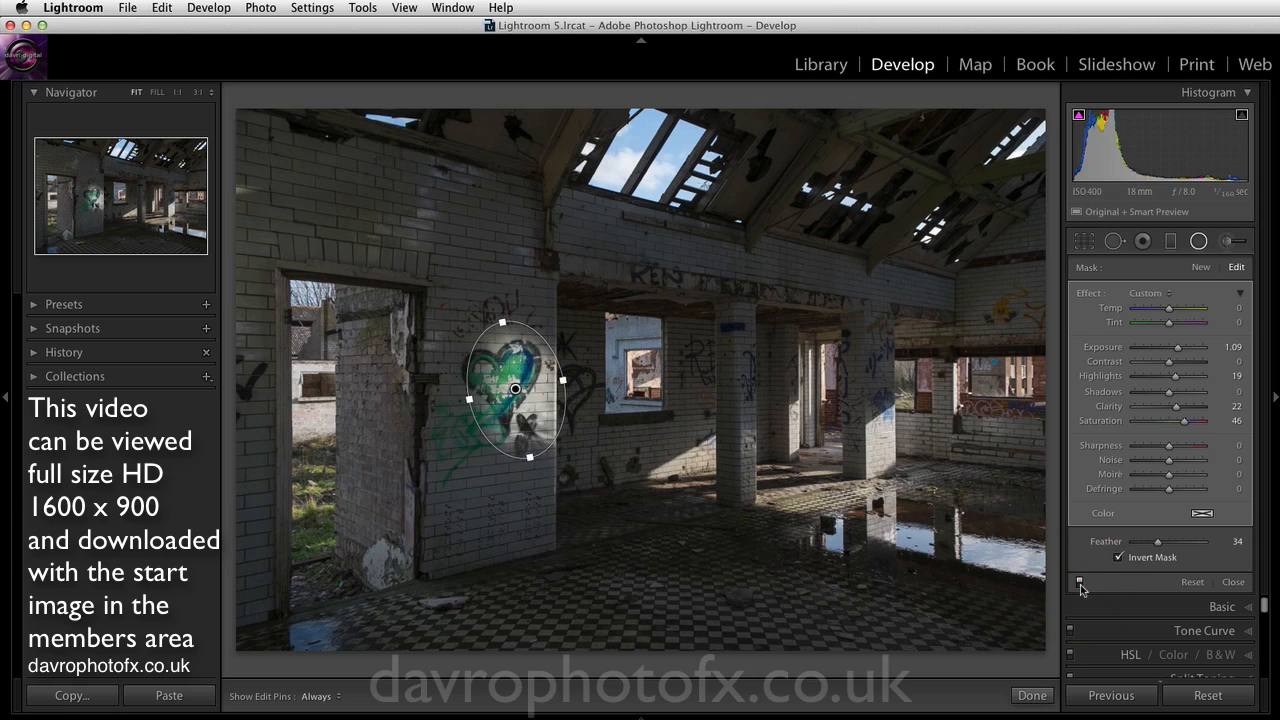
{"action": "left_click", "coordinate": [1240, 583]}
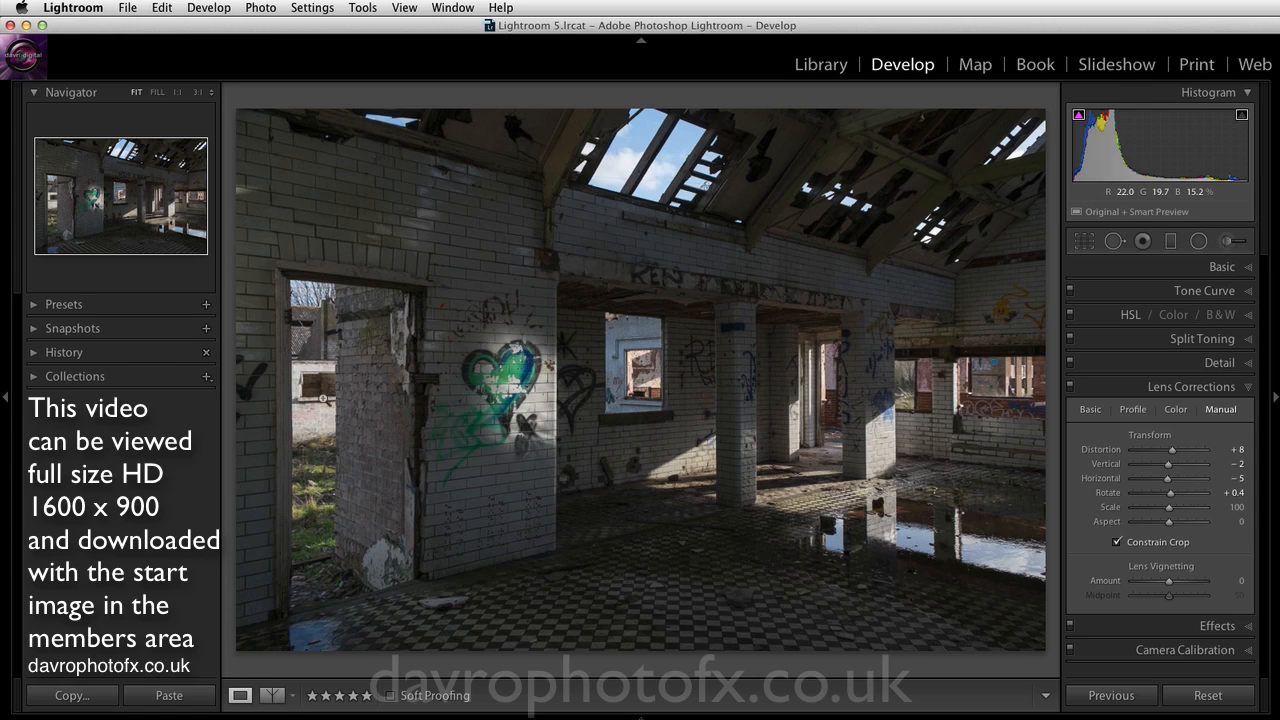
Step: Unlock the crop's aspect ratio, crop off the doorway on the photo's left side, and apply the crop
{"action": "left_click", "coordinate": [1080, 245]}
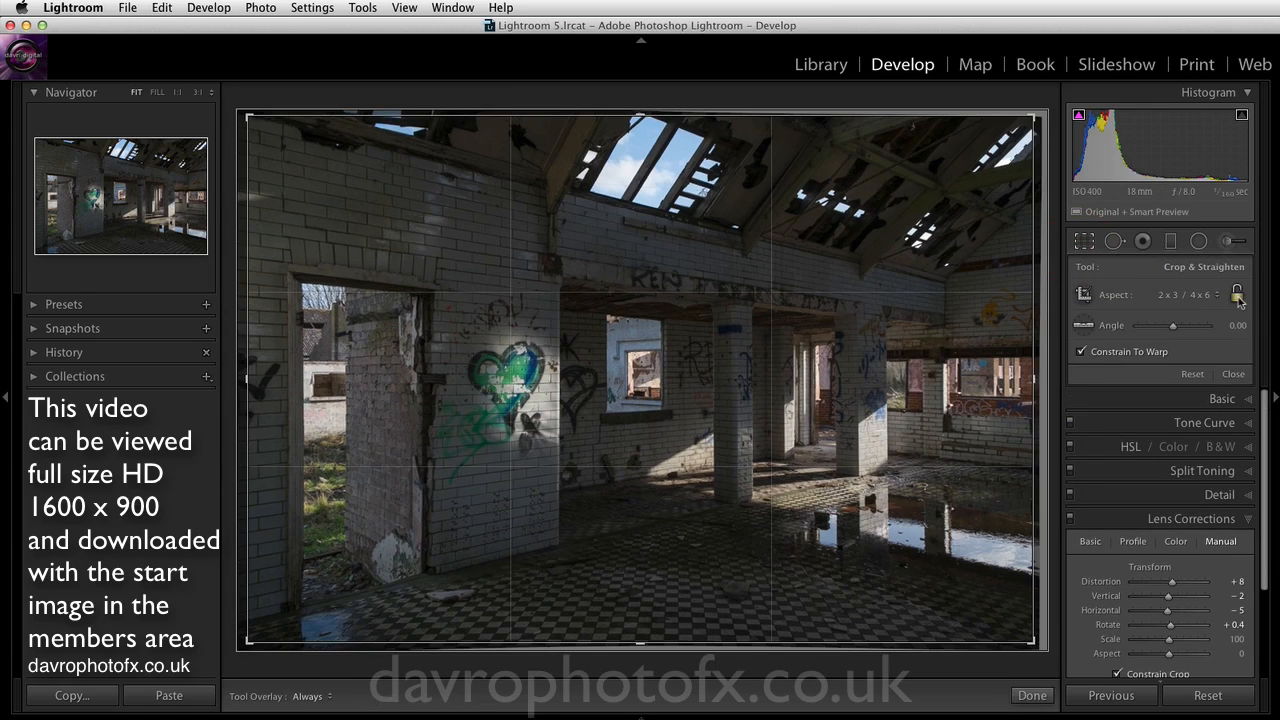
{"action": "left_click", "coordinate": [1237, 296]}
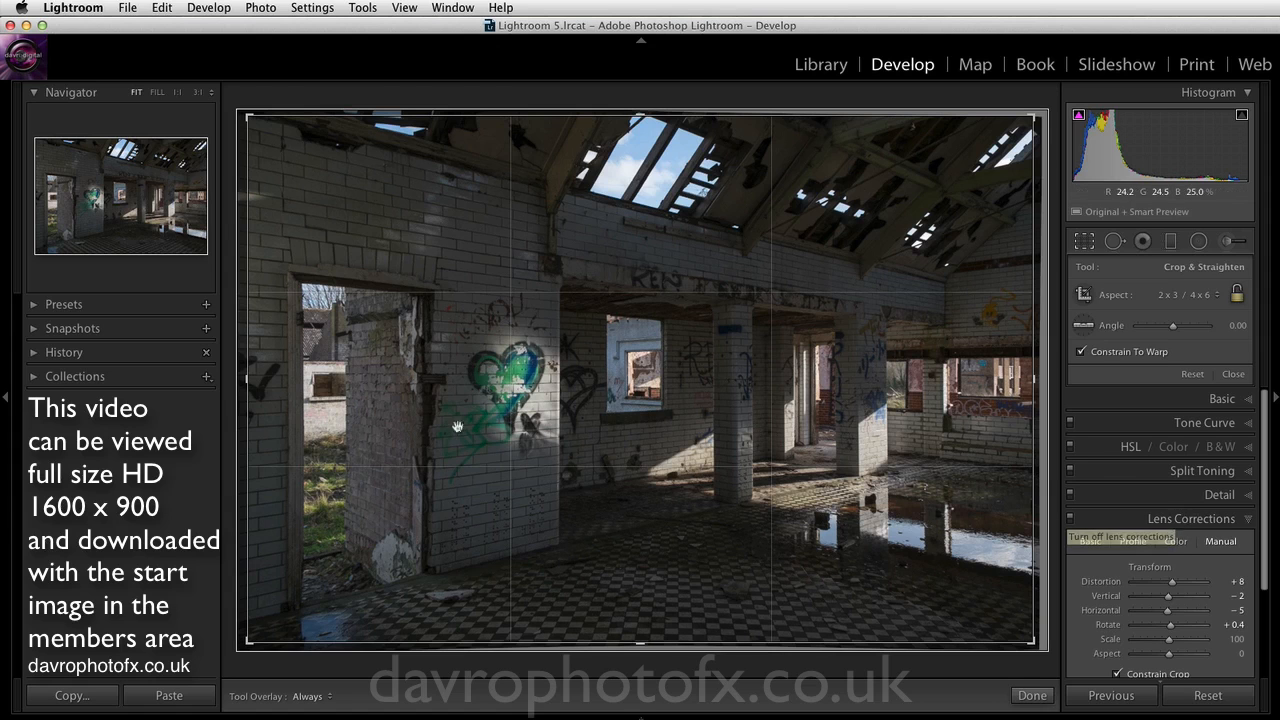
{"action": "left_click_drag", "start_coordinate": [244, 379], "coordinate": [340, 397]}
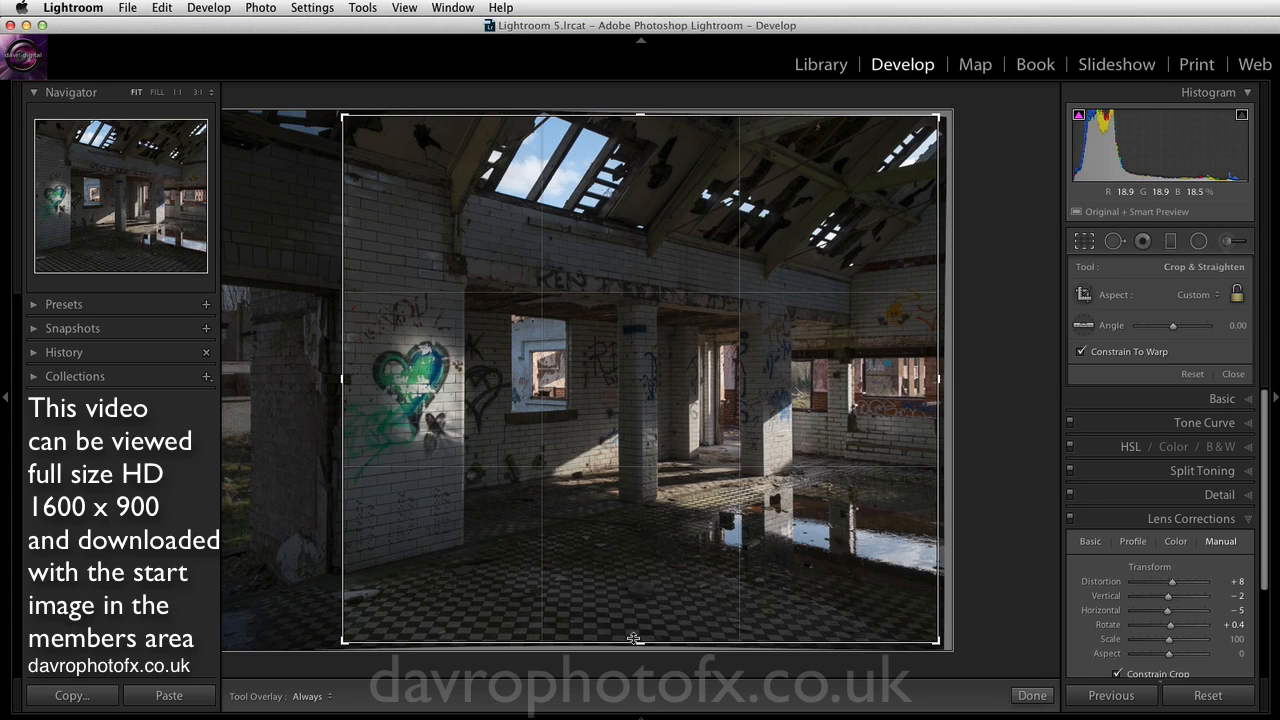
{"action": "mouse_move", "coordinate": [636, 640]}
{"action": "left_mouse_down"}
{"action": "mouse_move", "coordinate": [642, 627]}
{"action": "mouse_move", "coordinate": [642, 642]}
{"action": "left_mouse_up"}
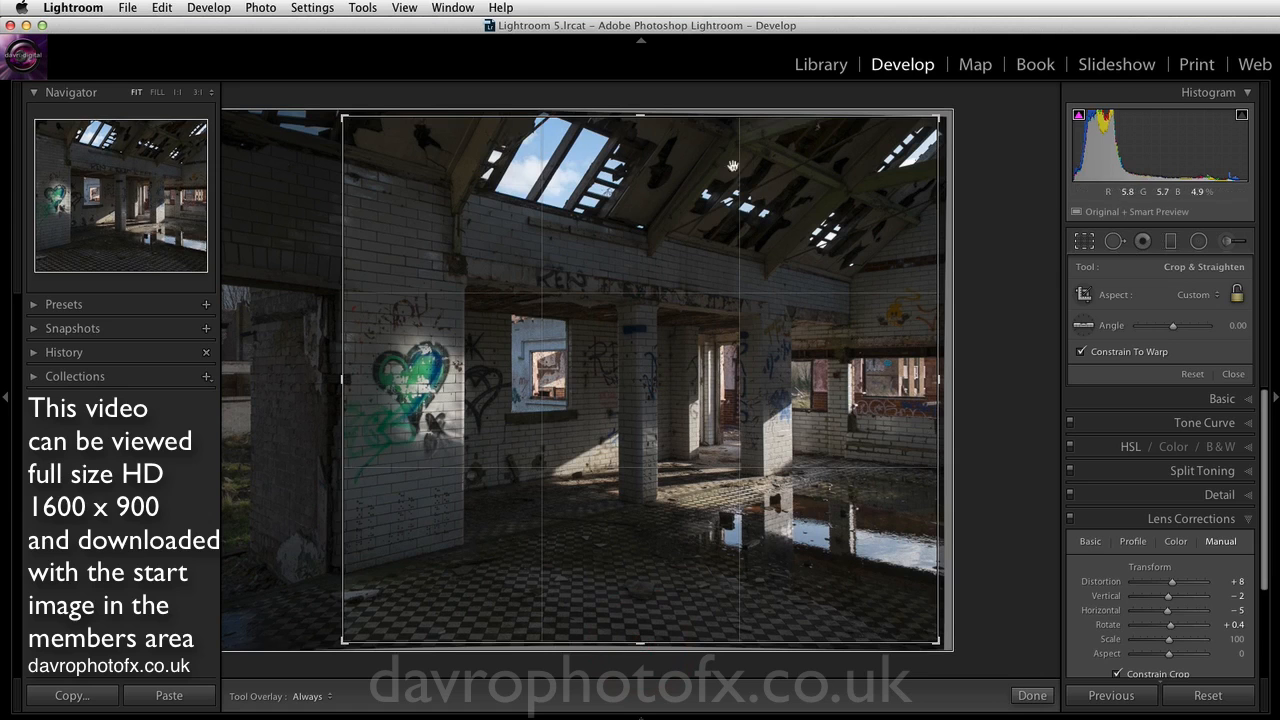
{"action": "double_click", "coordinate": [602, 350]}
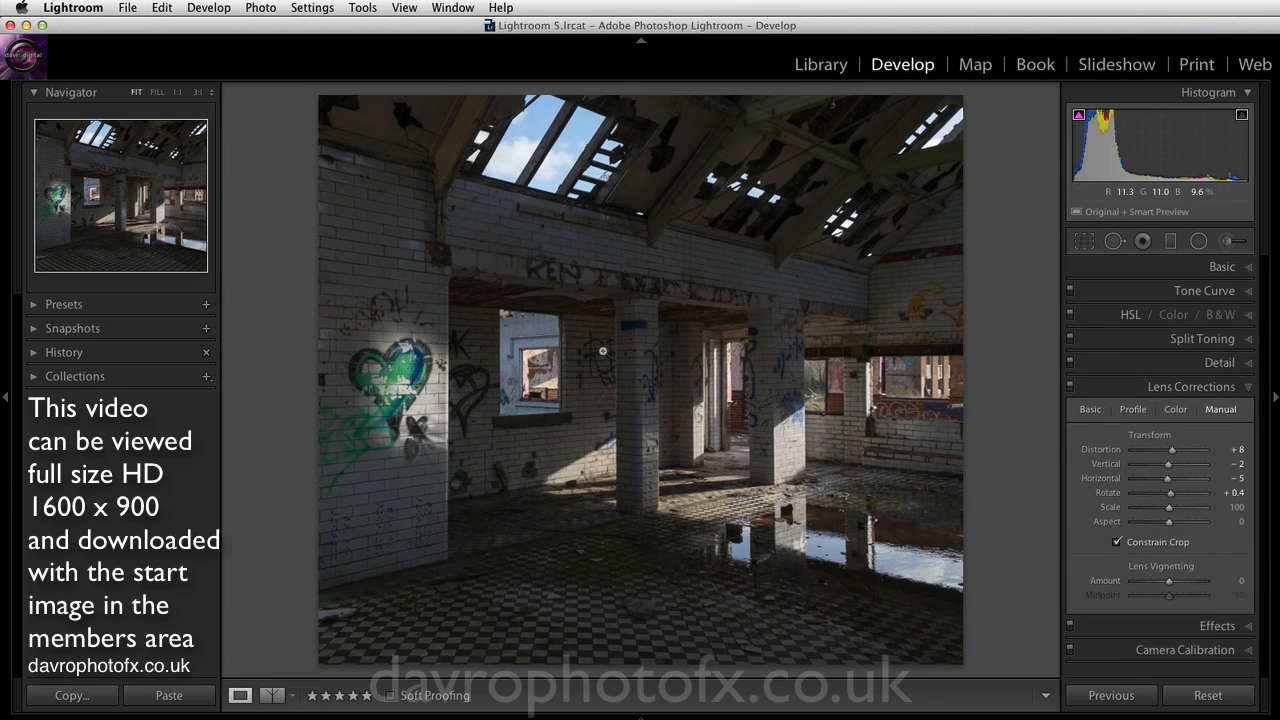
Step: Hide the left-hand panels, then draw a new Radial Filter and position it as a diagonal beam from the right roof opening to the heart
{"action": "left_click", "coordinate": [5, 398]}
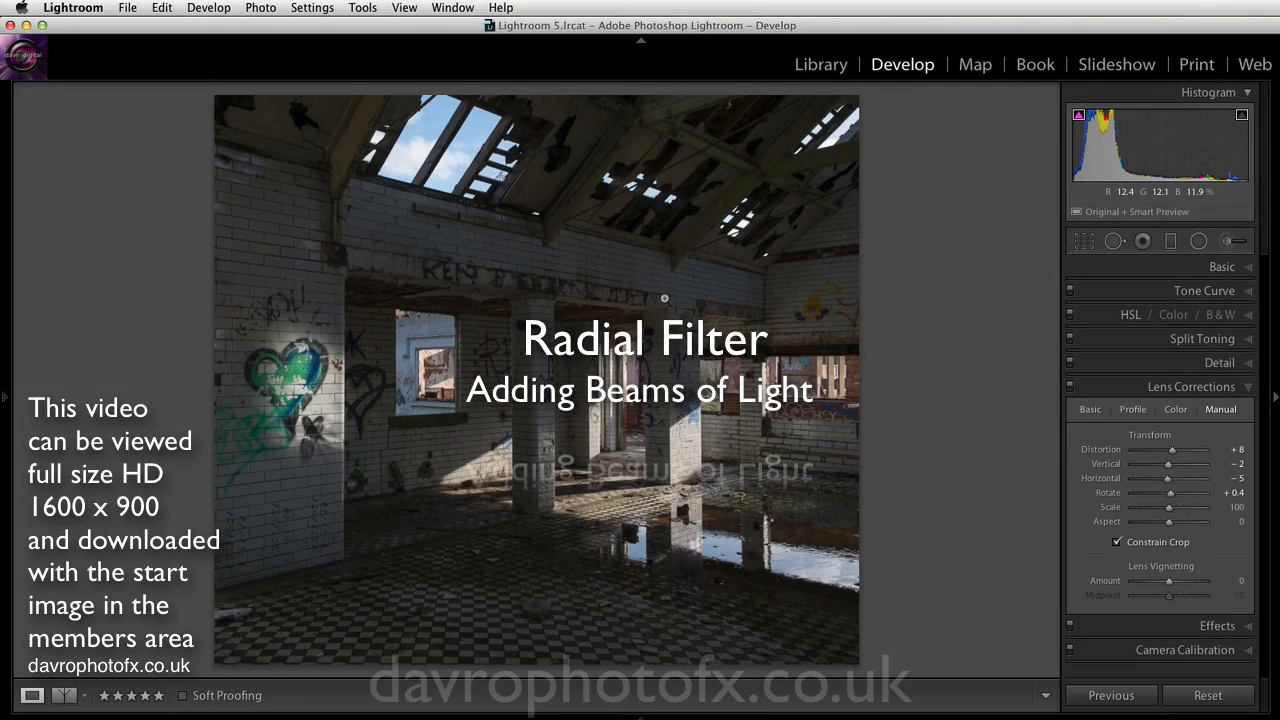
{"action": "left_click", "coordinate": [1201, 246]}
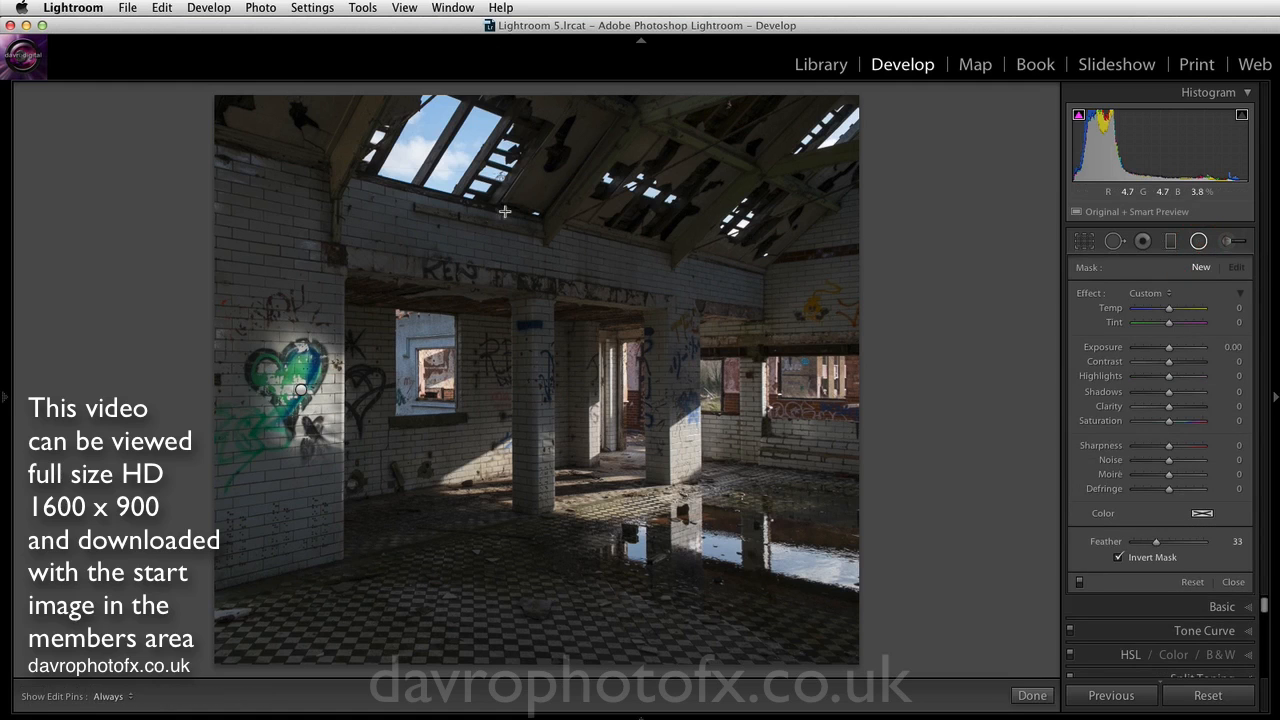
{"action": "left_click_drag", "start_coordinate": [488, 207], "coordinate": [866, 268]}
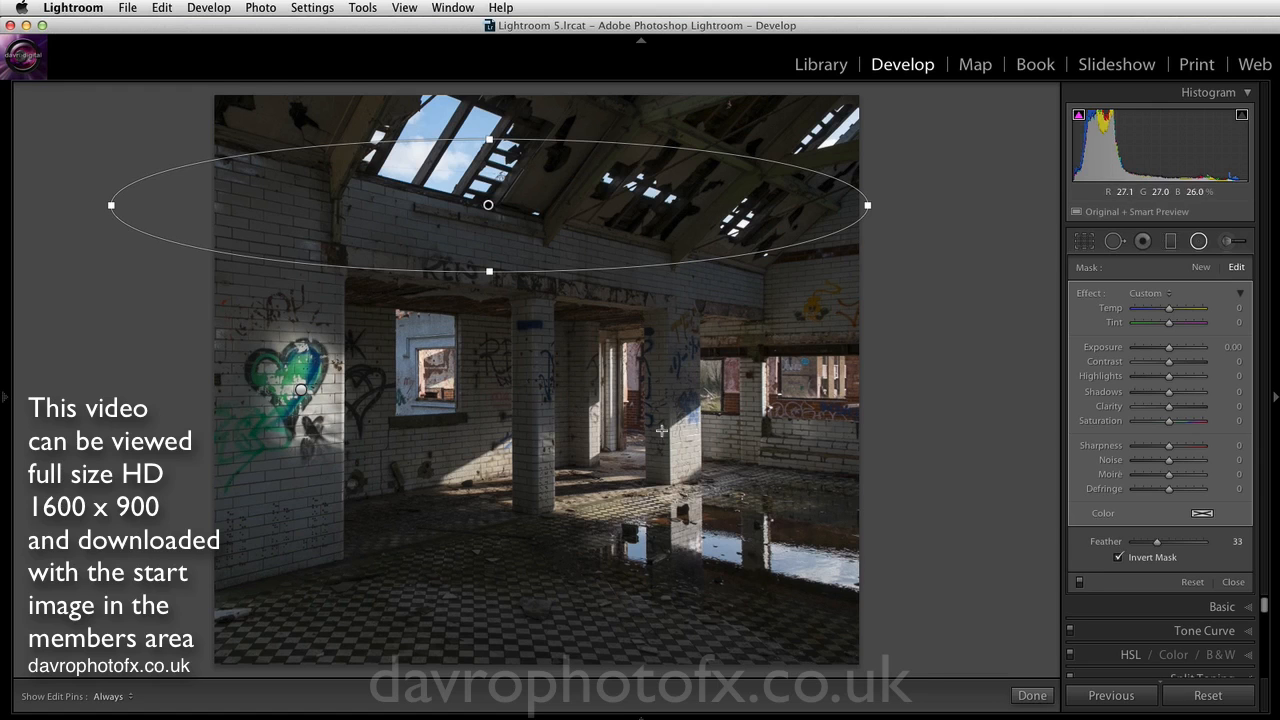
{"action": "left_click_drag", "start_coordinate": [489, 204], "coordinate": [605, 398]}
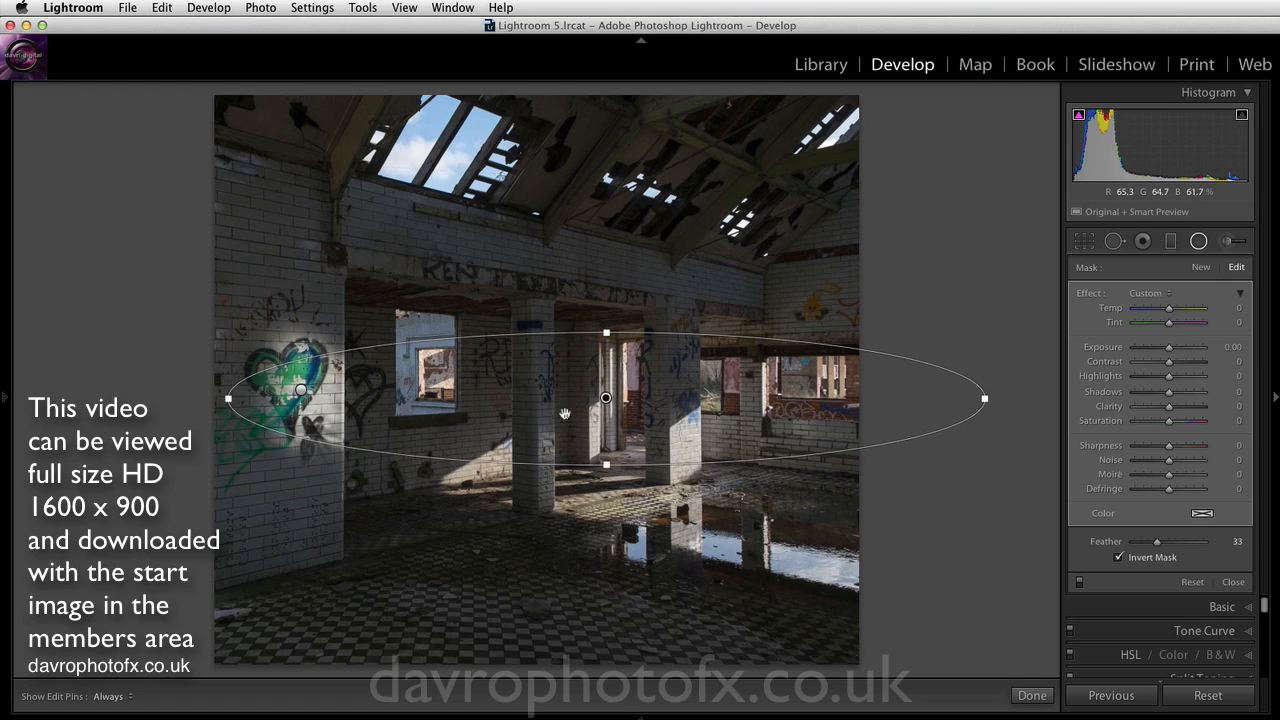
{"action": "left_click_drag", "start_coordinate": [214, 400], "coordinate": [238, 588]}
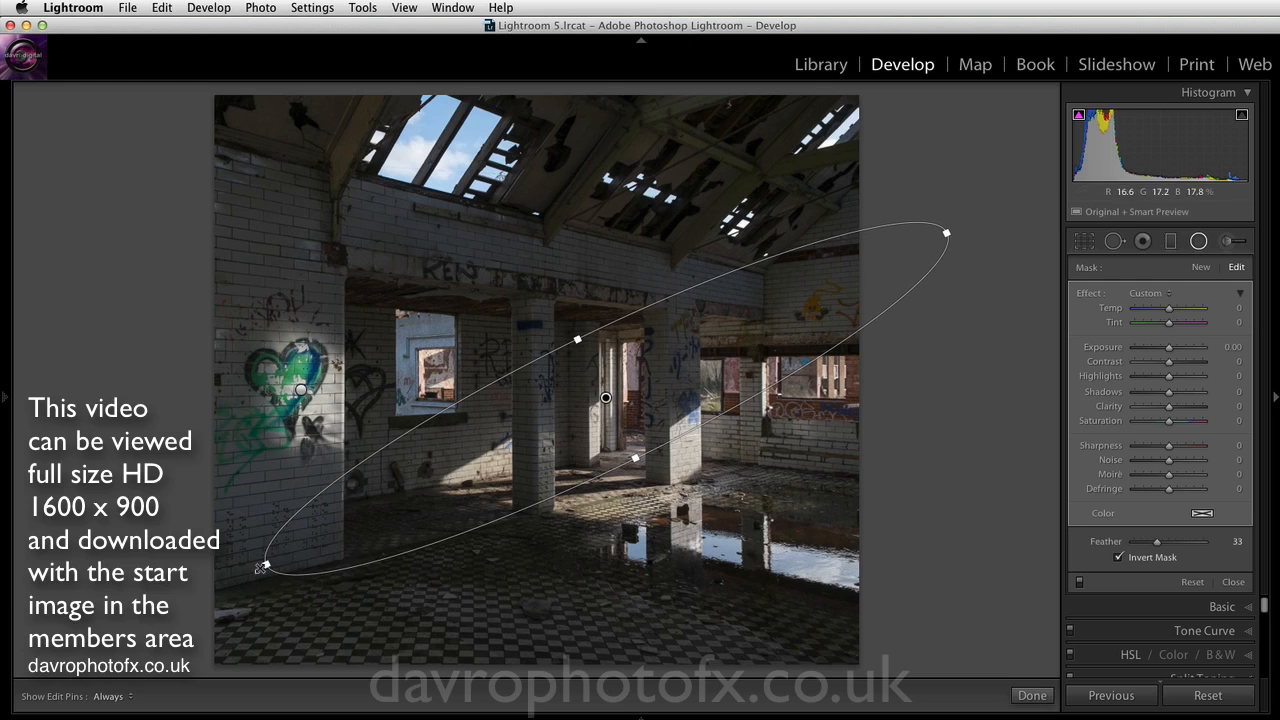
{"action": "left_click_drag", "start_coordinate": [606, 400], "coordinate": [600, 232]}
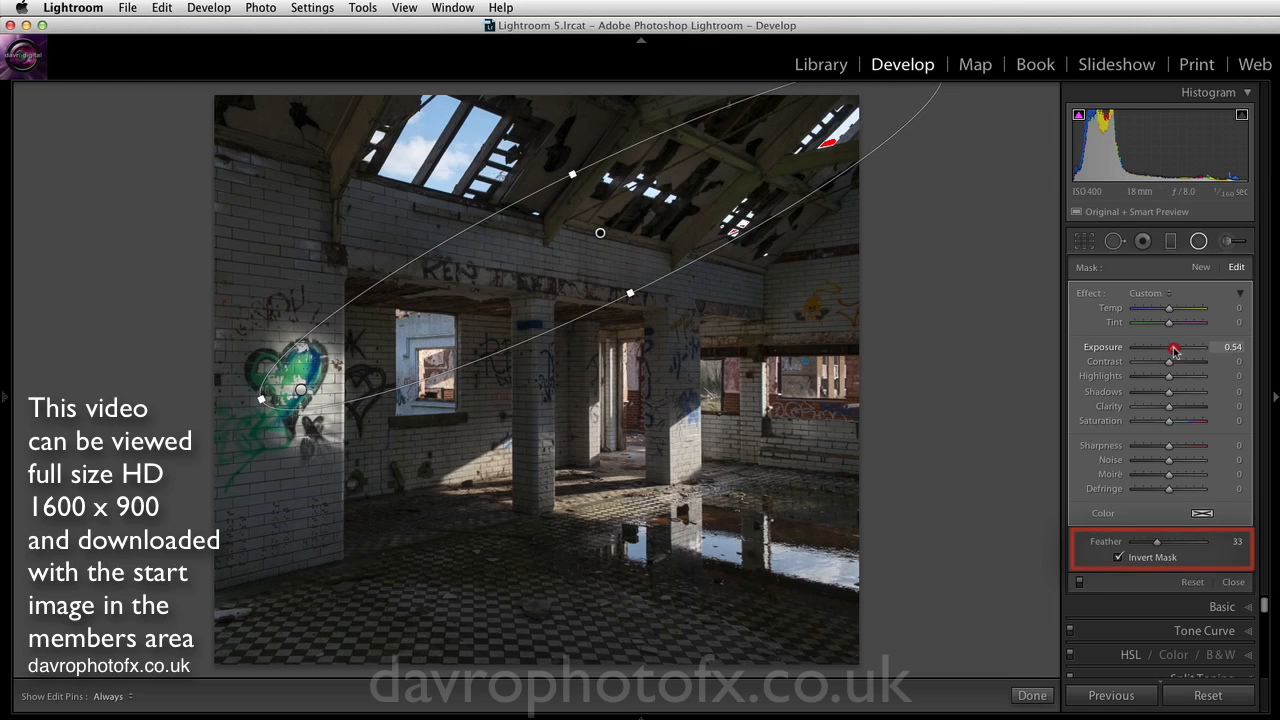
Step: Set the diagonal beam filter's Exposure to 0.54, keeping Feather at 33 and Invert Mask on
{"action": "left_click_drag", "start_coordinate": [1173, 350], "coordinate": [1174, 350]}
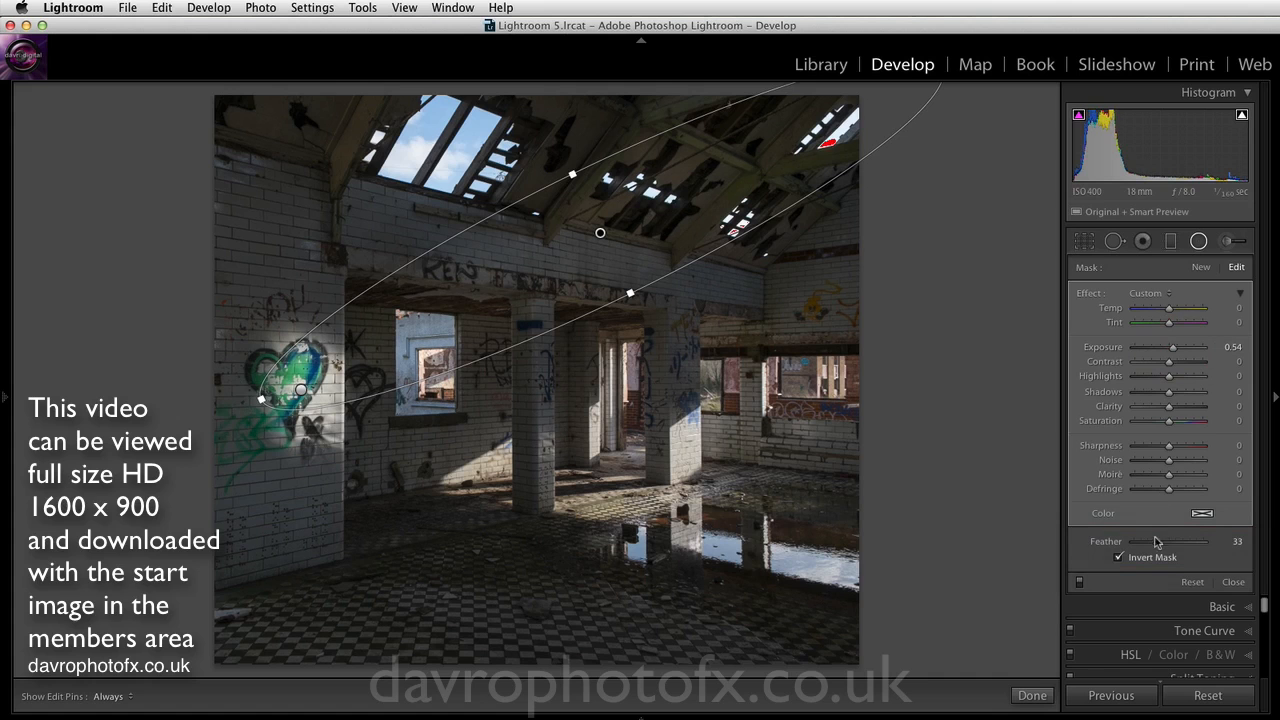
{"action": "mouse_move", "coordinate": [1155, 545]}
{"action": "left_mouse_down"}
{"action": "mouse_move", "coordinate": [1177, 548]}
{"action": "mouse_move", "coordinate": [1155, 547]}
{"action": "left_mouse_up"}
{"action": "left_click", "coordinate": [1156, 546]}
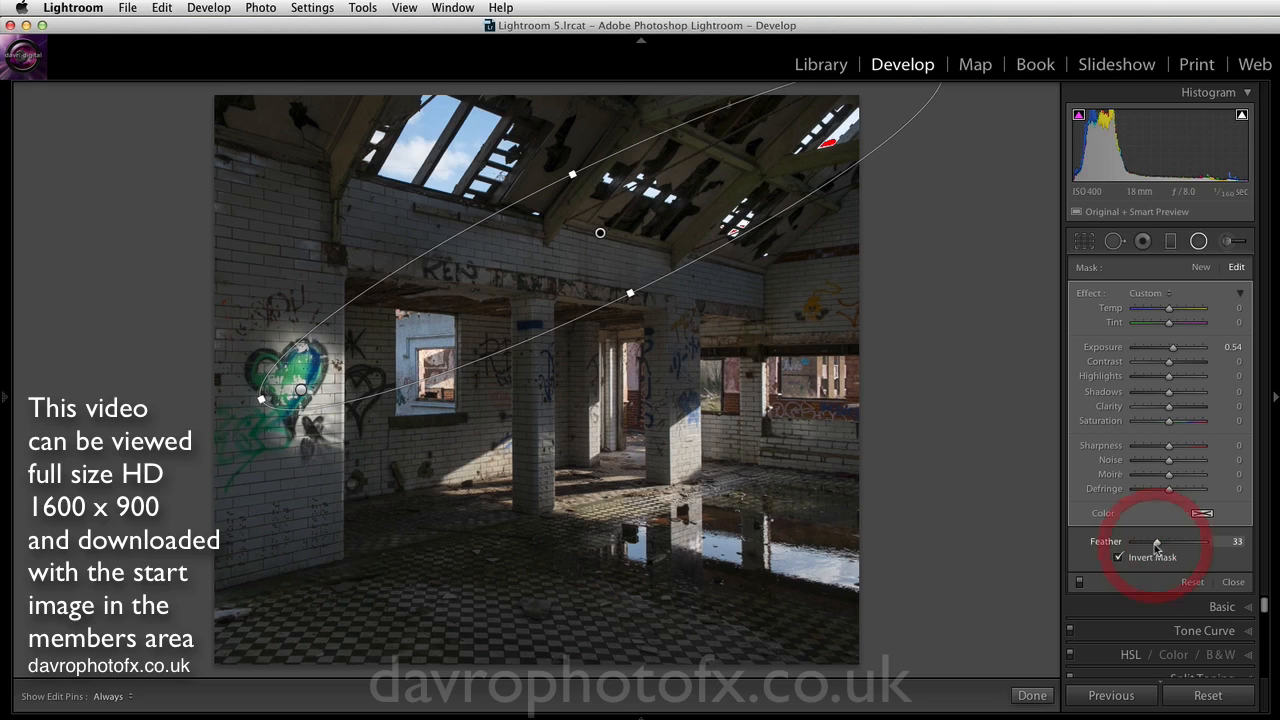
Step: Duplicate the beam filter, narrow the copy inside the original ellipse, and set its Highlights to -21 and Exposure to 0.71
{"action": "right_click", "coordinate": [601, 234]}
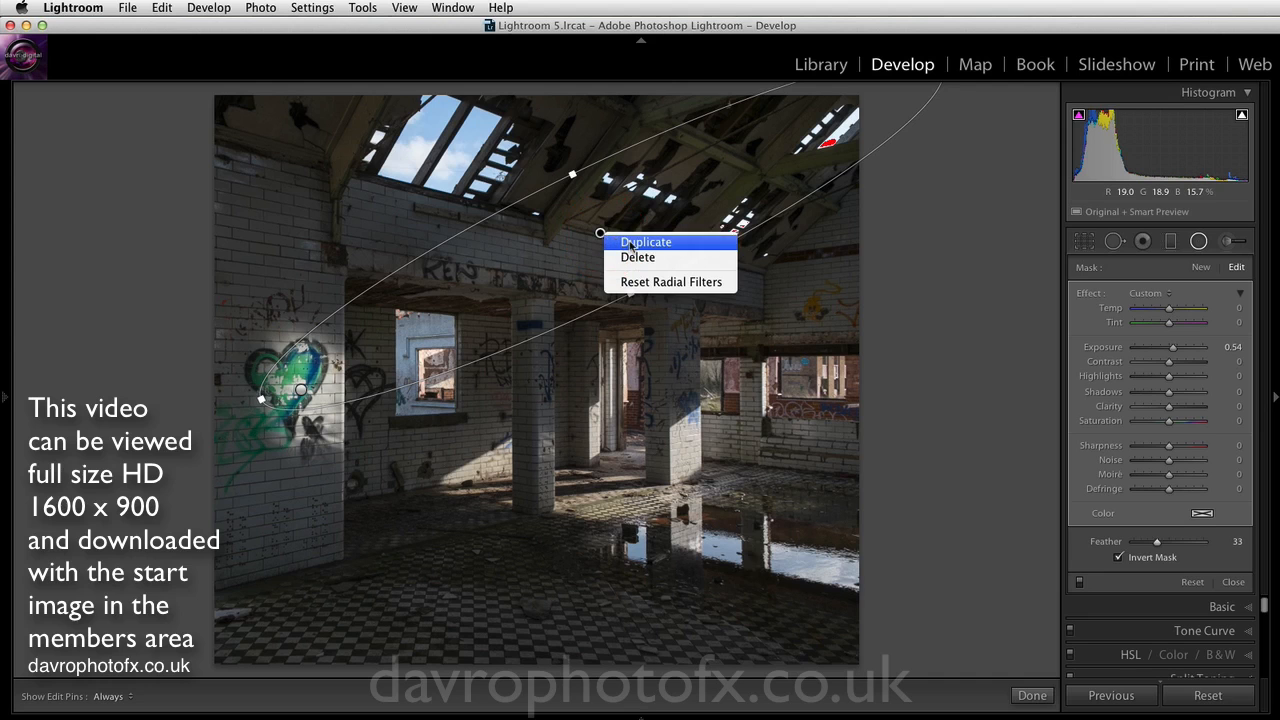
{"action": "left_click", "coordinate": [631, 243]}
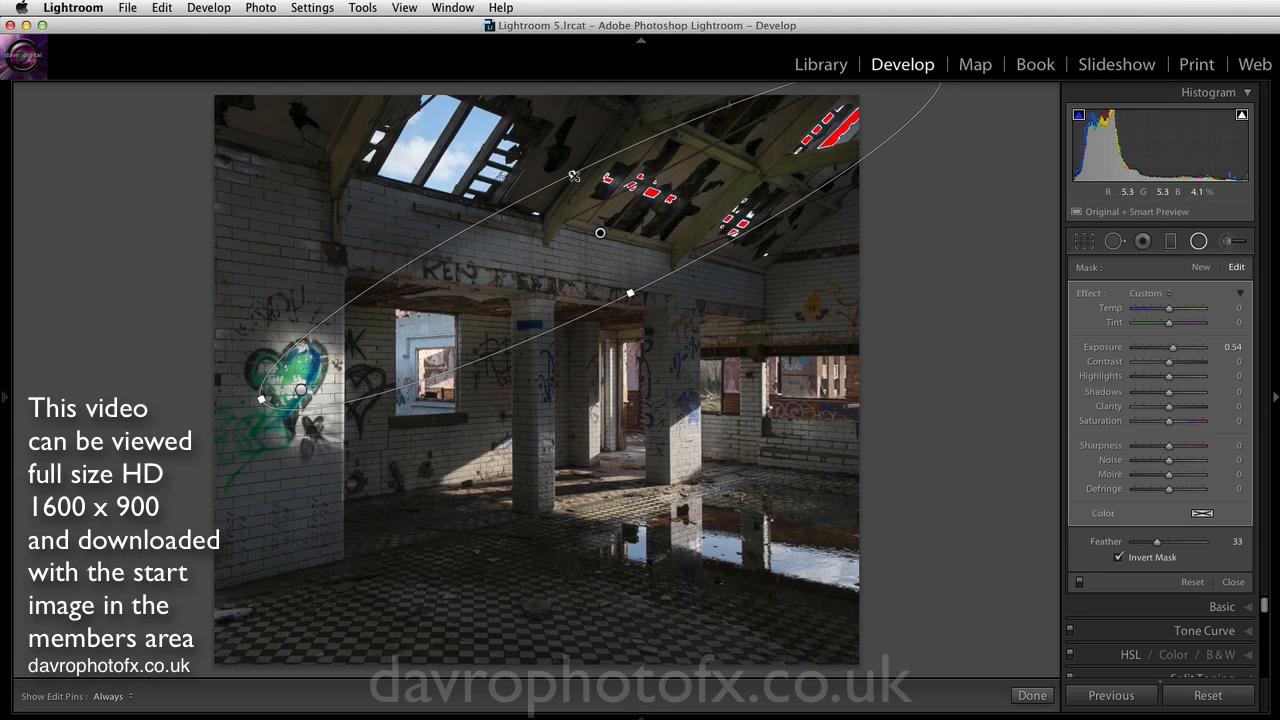
{"action": "left_click_drag", "start_coordinate": [574, 175], "coordinate": [613, 228]}
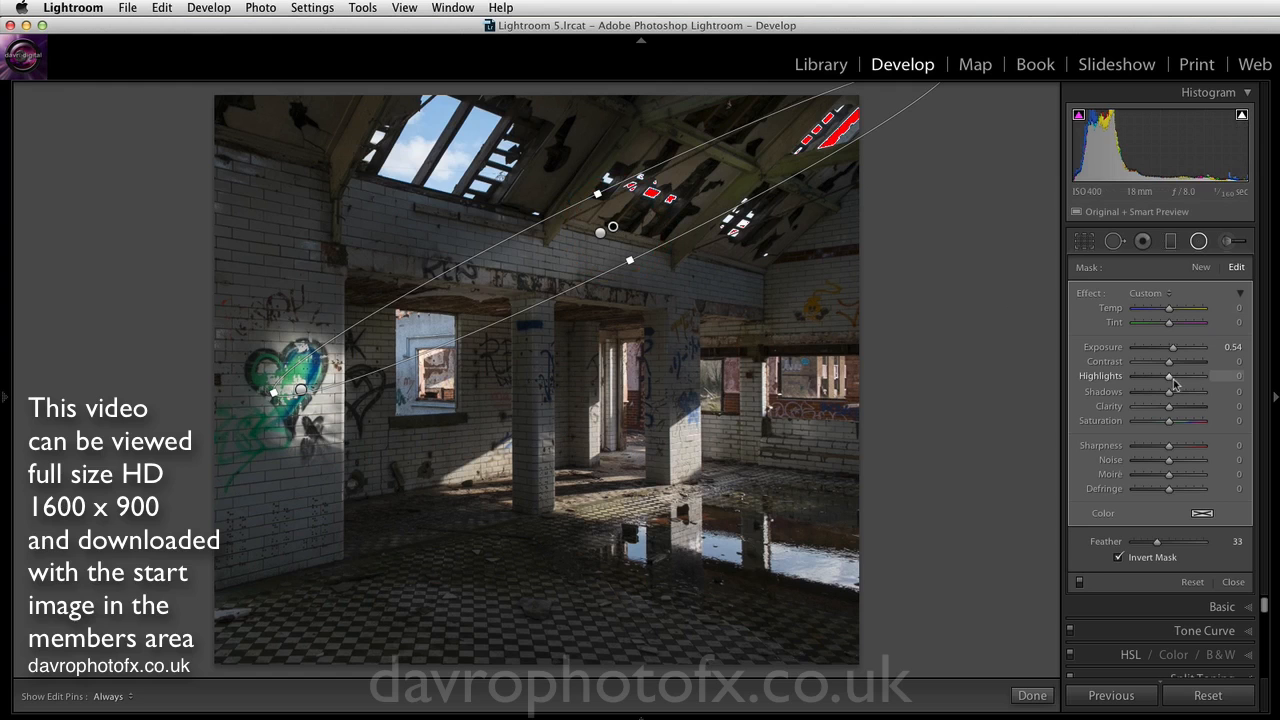
{"action": "left_click_drag", "start_coordinate": [1170, 382], "coordinate": [1162, 382]}
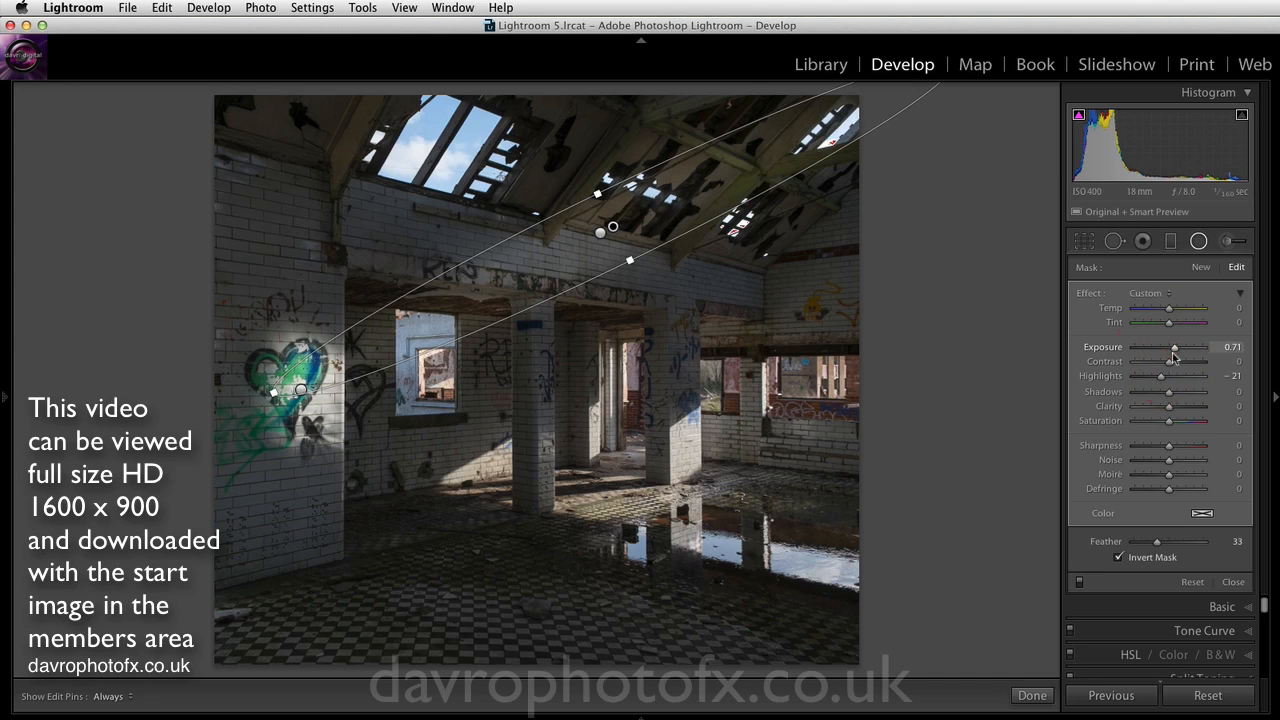
Step: Select the original, wider beam filter and set its Exposure to 0.64 and Temp to 9, trying Temp 100 first
{"action": "left_click", "coordinate": [600, 236]}
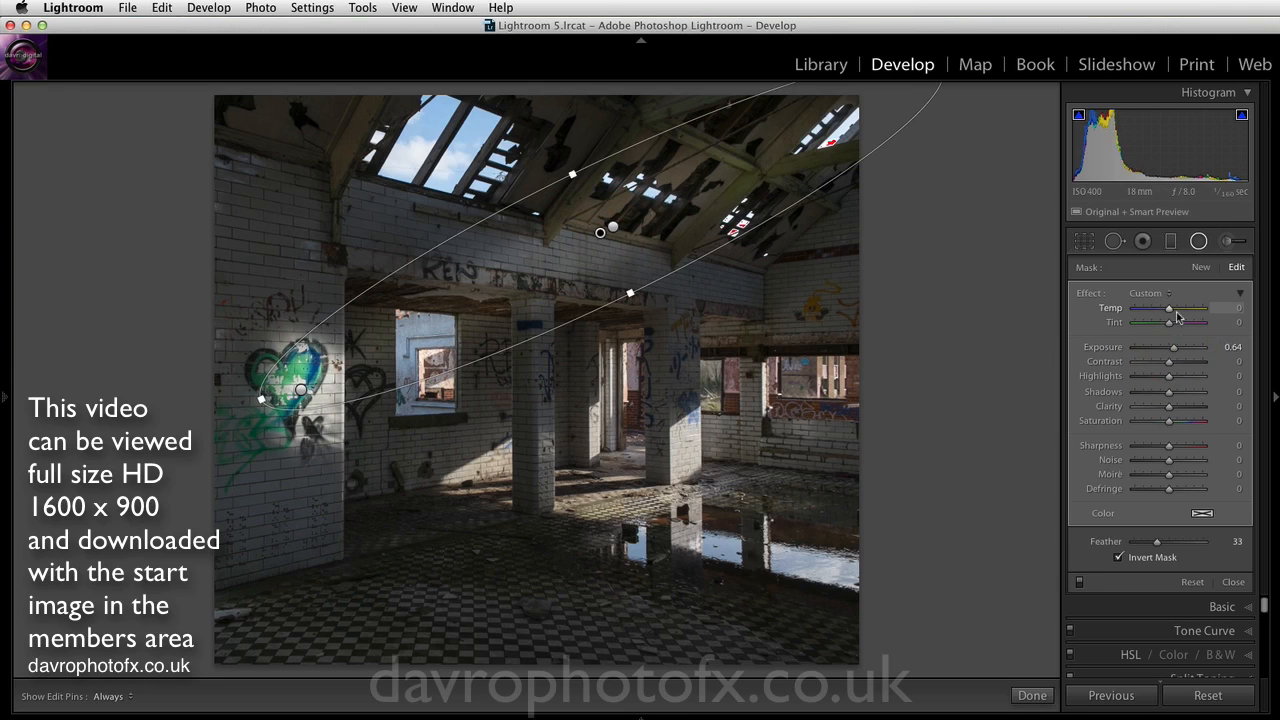
{"action": "left_click_drag", "start_coordinate": [1170, 314], "coordinate": [1204, 314]}
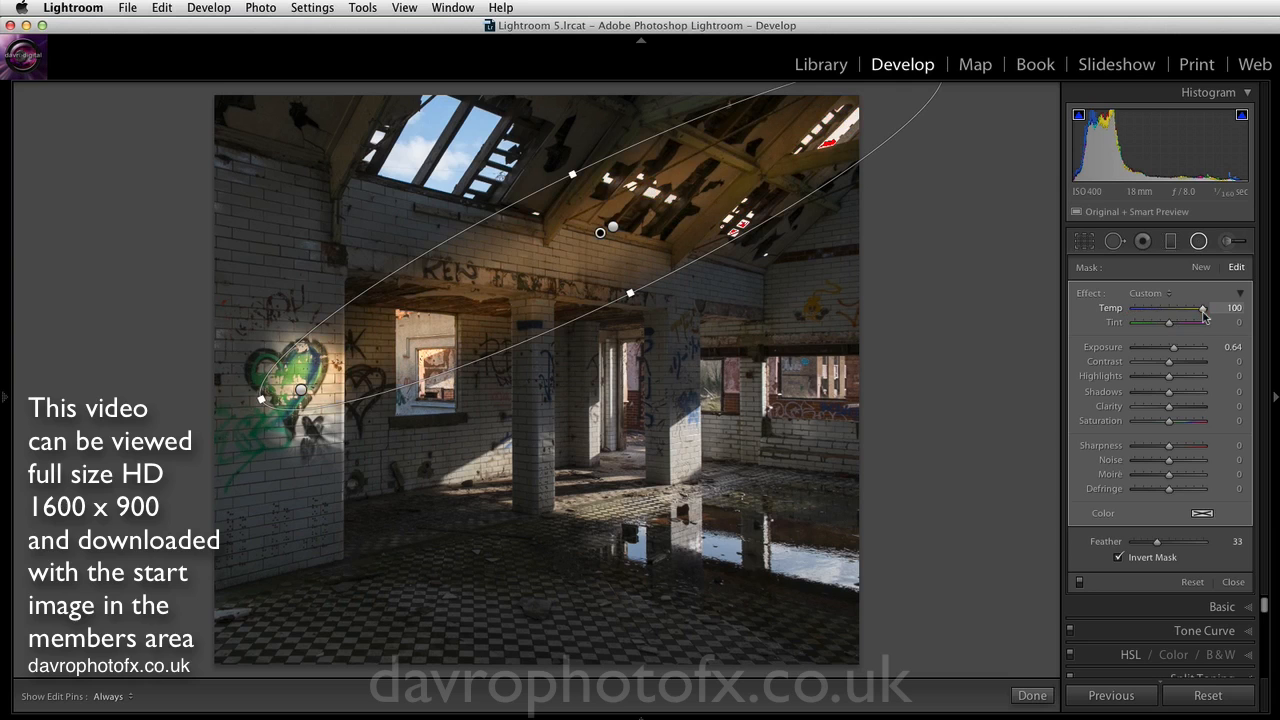
{"action": "double_click", "coordinate": [1204, 314]}
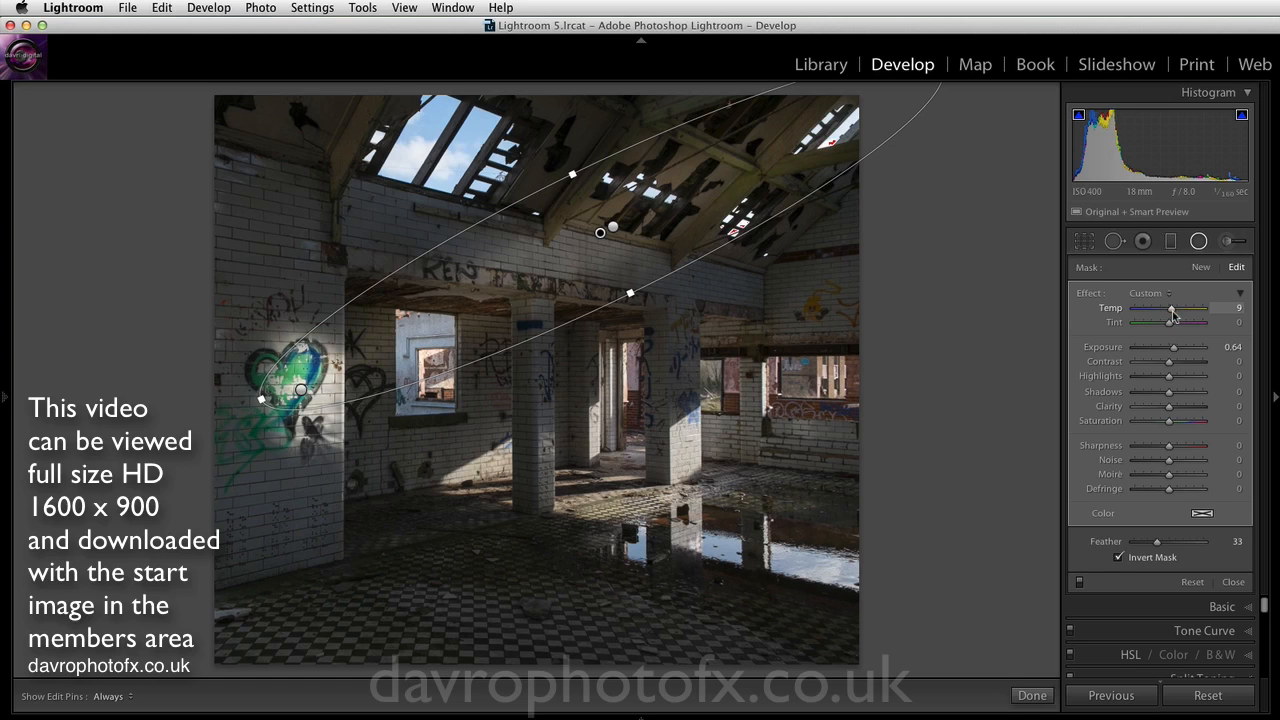
{"action": "left_click", "coordinate": [1172, 311]}
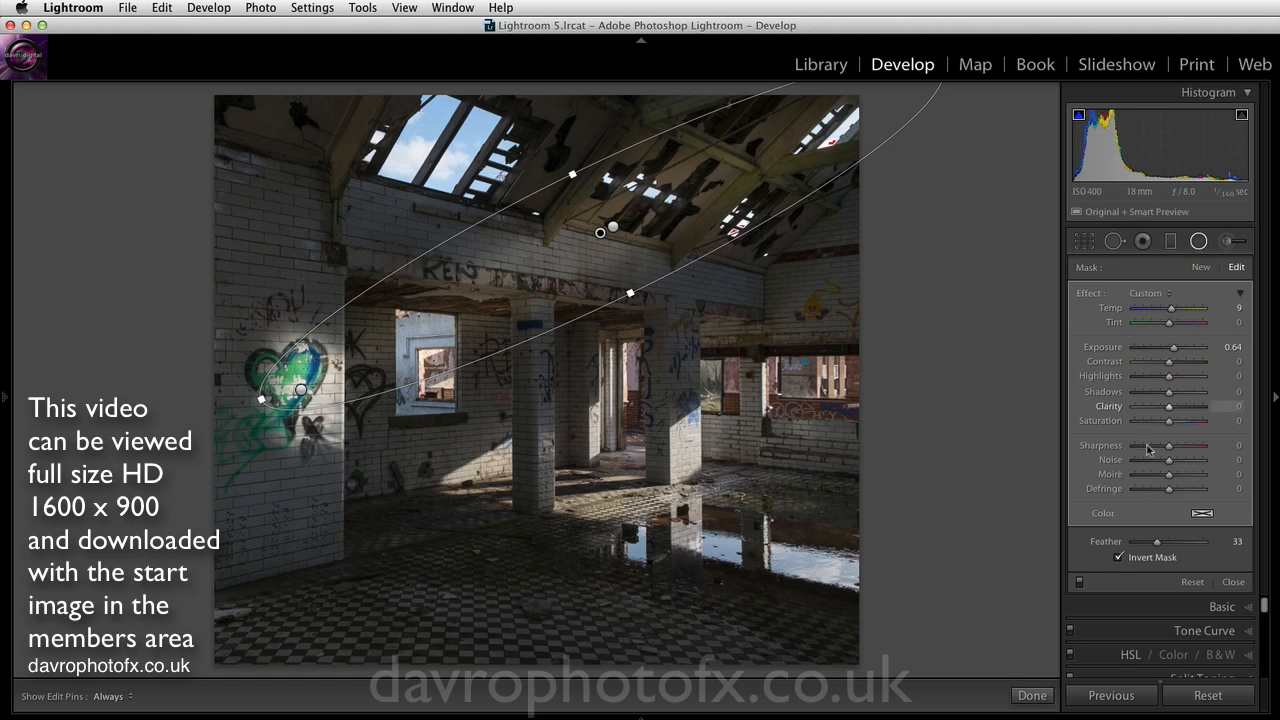
Step: Compare the photo with the radial filters off and on, and close the Radial Filter
{"action": "left_click", "coordinate": [1079, 583]}
{"action": "left_click", "coordinate": [1079, 583]}
{"action": "left_click", "coordinate": [1236, 583]}
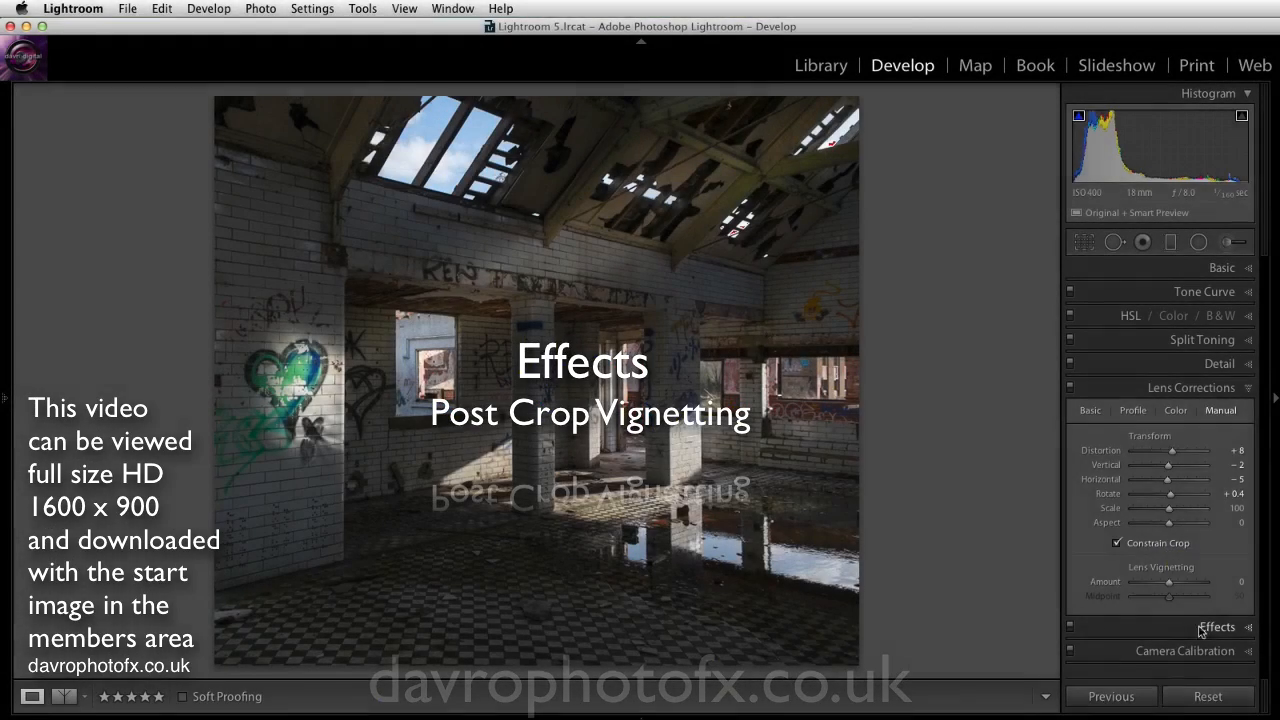
Step: Add a Highlight Priority post-crop vignette with Amount -53, Feather 0, Midpoint 36 and Roundness -52
{"action": "left_click", "coordinate": [1210, 626]}
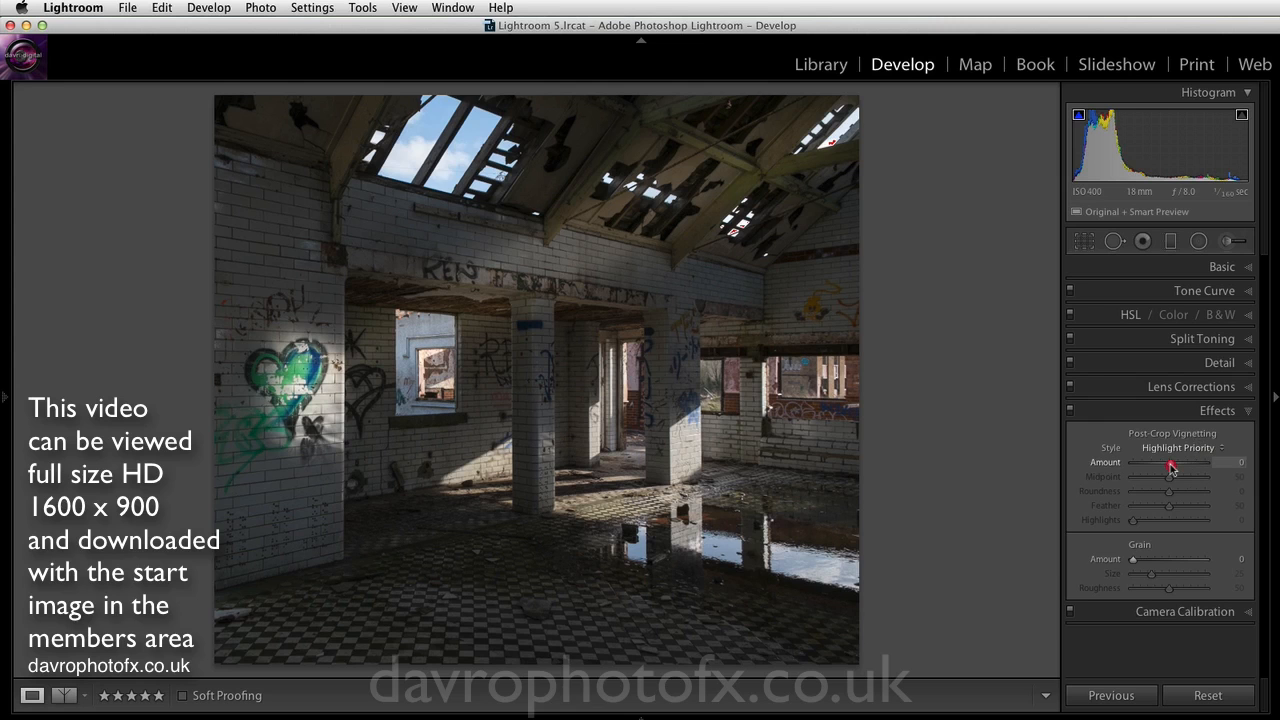
{"action": "left_click_drag", "start_coordinate": [1171, 467], "coordinate": [1151, 467]}
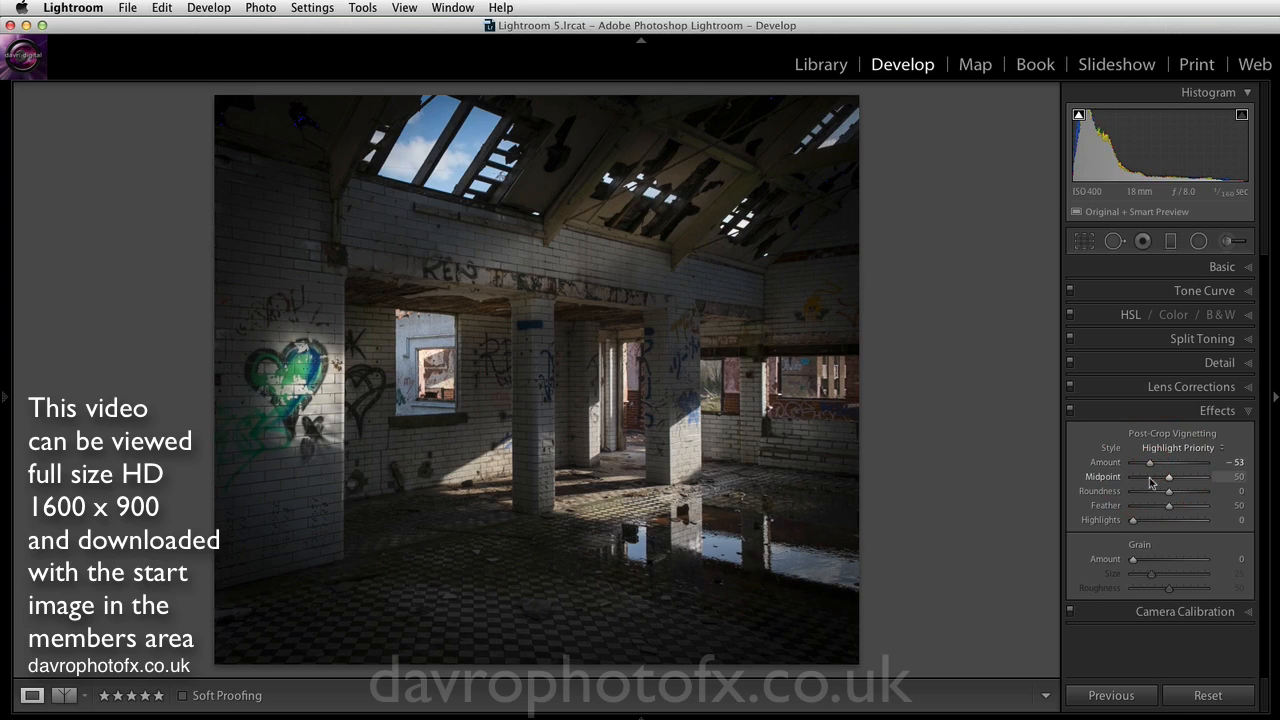
{"action": "left_click_drag", "start_coordinate": [1170, 510], "coordinate": [1120, 510]}
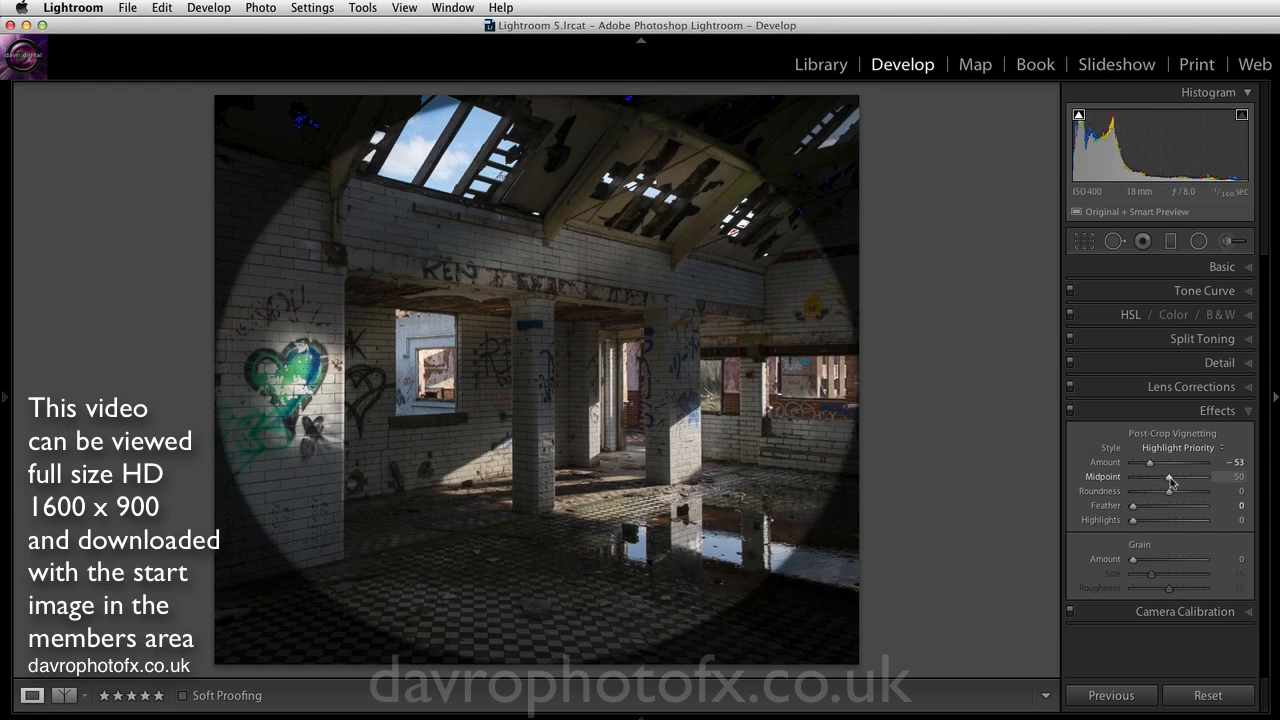
{"action": "mouse_move", "coordinate": [1170, 483]}
{"action": "left_mouse_down"}
{"action": "mouse_move", "coordinate": [1153, 482]}
{"action": "mouse_move", "coordinate": [1231, 500]}
{"action": "mouse_move", "coordinate": [1151, 498]}
{"action": "left_mouse_up"}
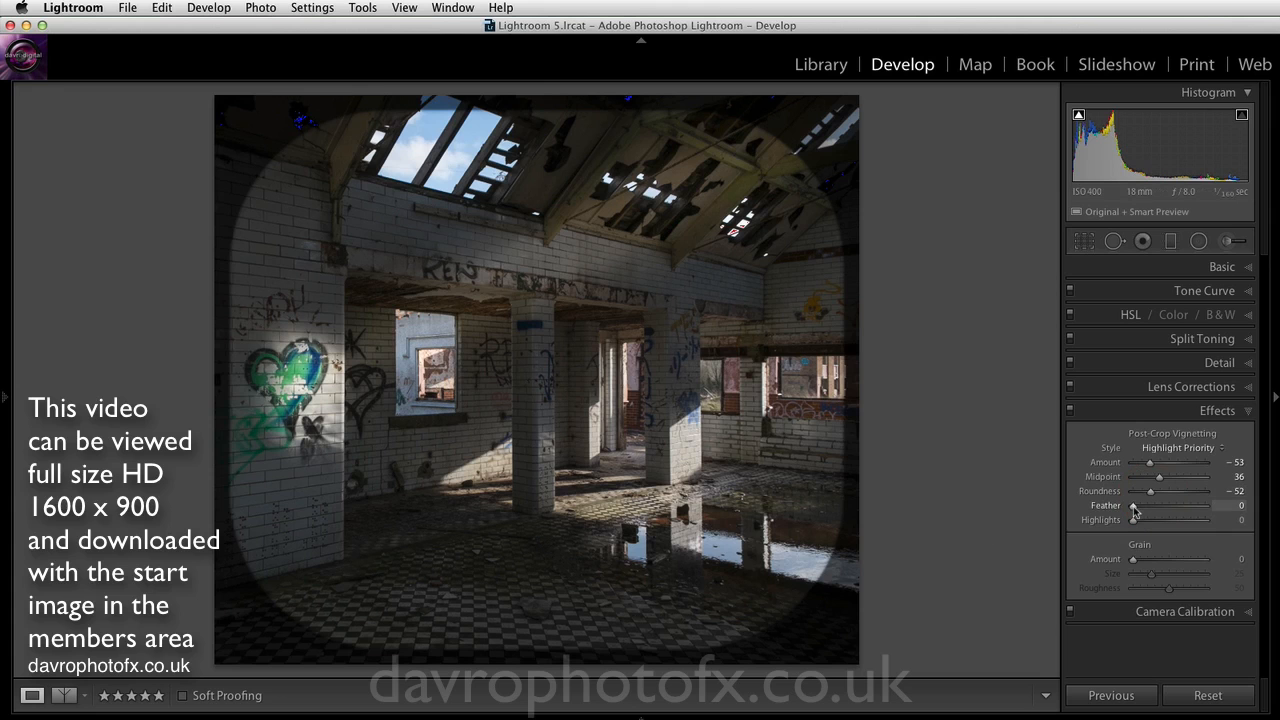
Step: Soften the post-crop vignette to Feather 55 and Amount -29, and compare the photo with the effects off and on
{"action": "left_click_drag", "start_coordinate": [1136, 510], "coordinate": [1173, 514]}
{"action": "left_click_drag", "start_coordinate": [1150, 463], "coordinate": [1162, 469]}
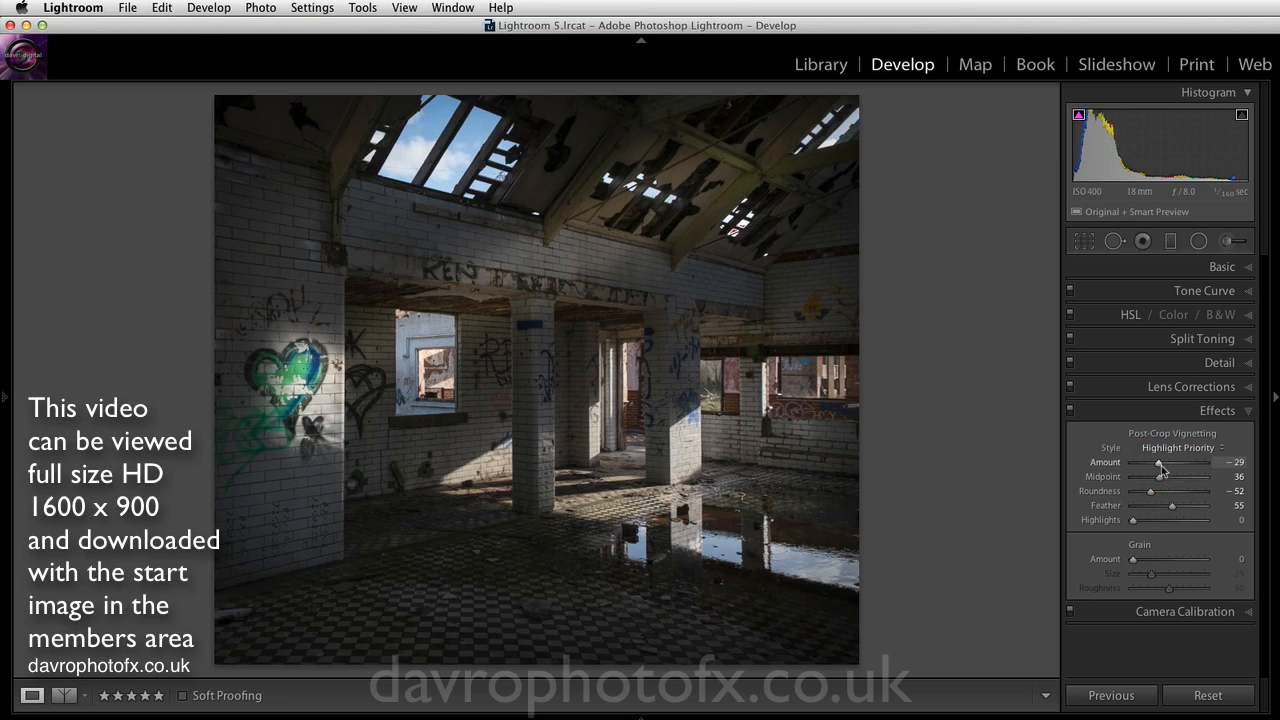
{"action": "left_click", "coordinate": [1070, 412]}
{"action": "left_click", "coordinate": [1070, 412]}
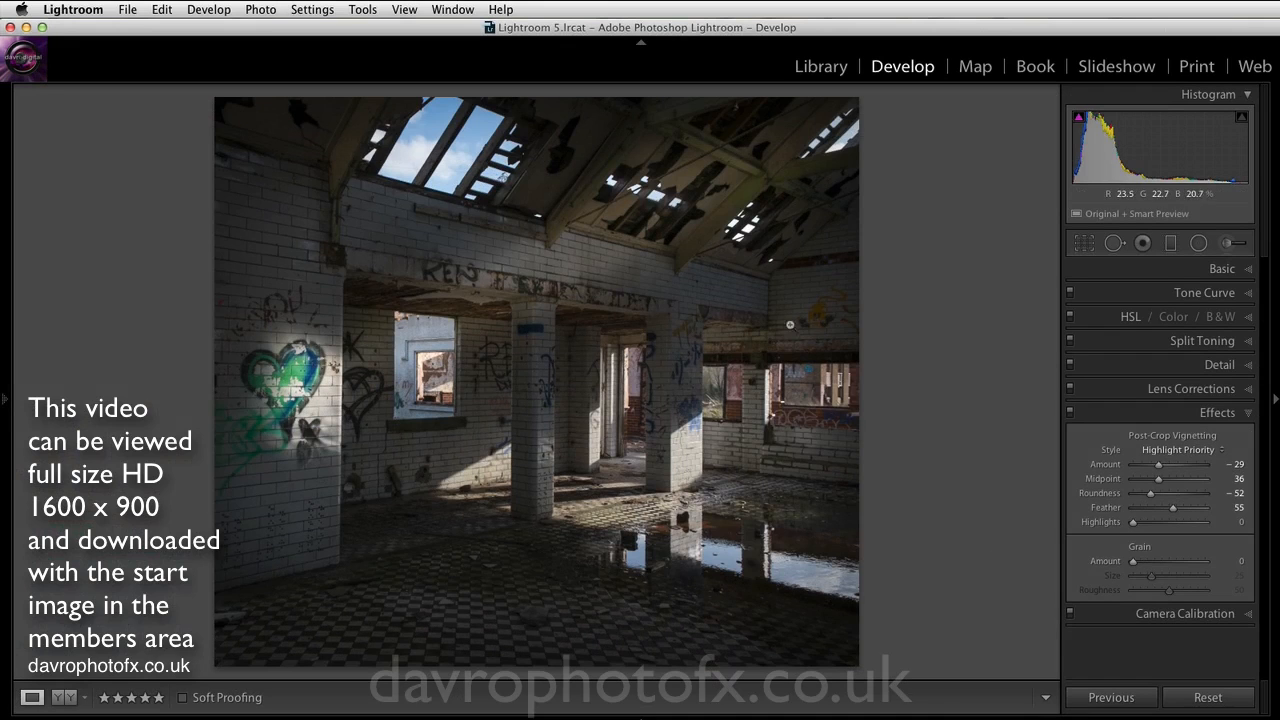
Step: Lower the photo's overall Exposure to -0.90 in the basic adjustments
{"action": "left_click", "coordinate": [1222, 268]}
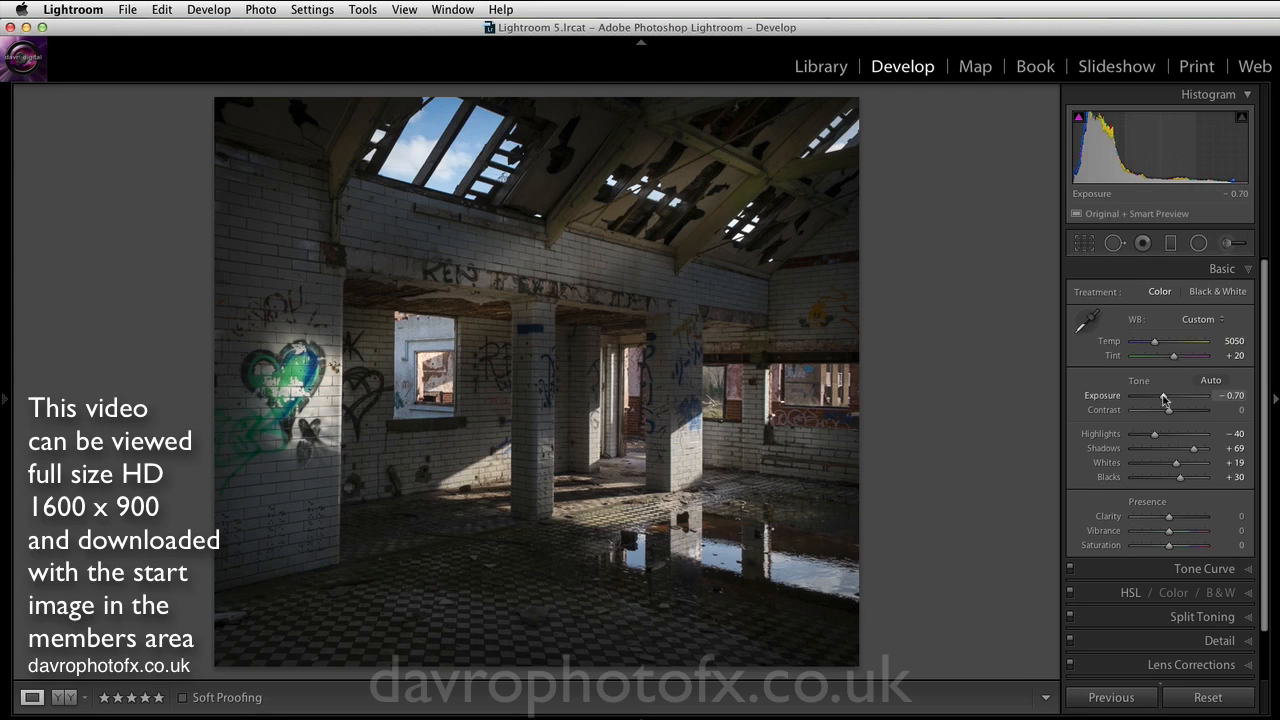
{"action": "left_click_drag", "start_coordinate": [1163, 399], "coordinate": [1161, 399]}
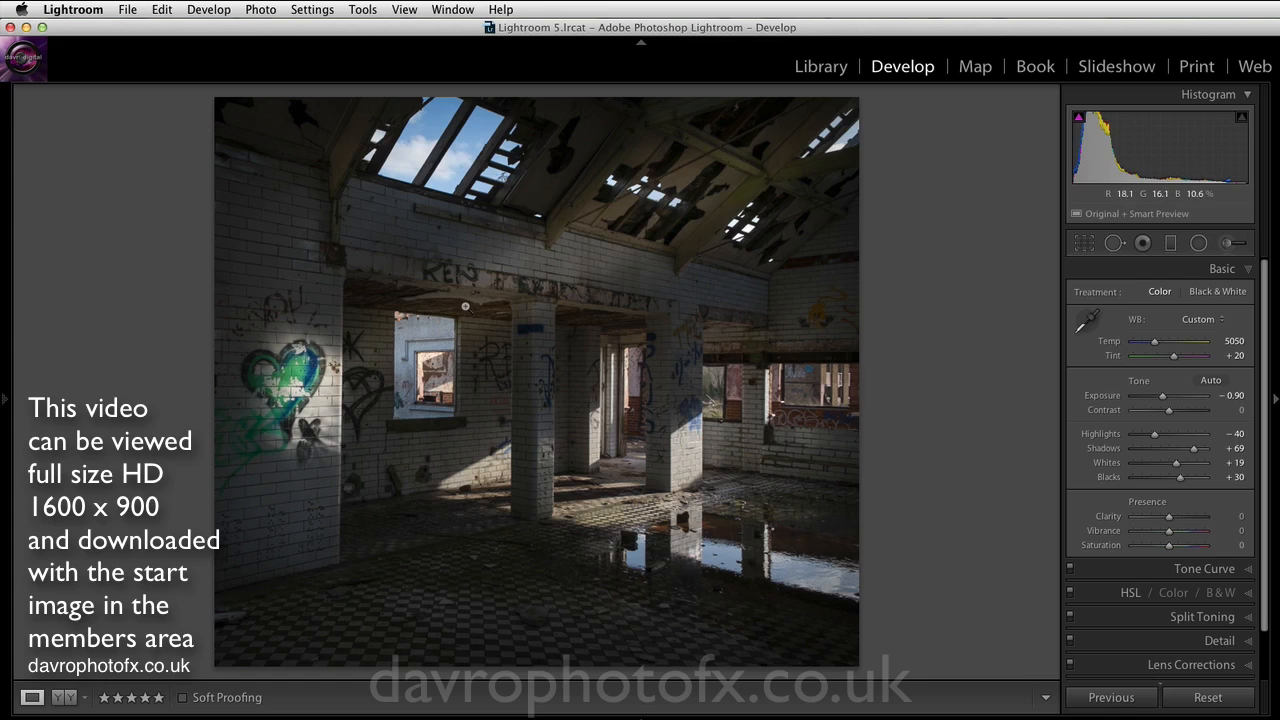
Step: Set up an Adjustment Brush with Size 5.0 and Exposure -1.11, keeping Feather 40 and Auto Mask on
{"action": "left_click", "coordinate": [1229, 254]}
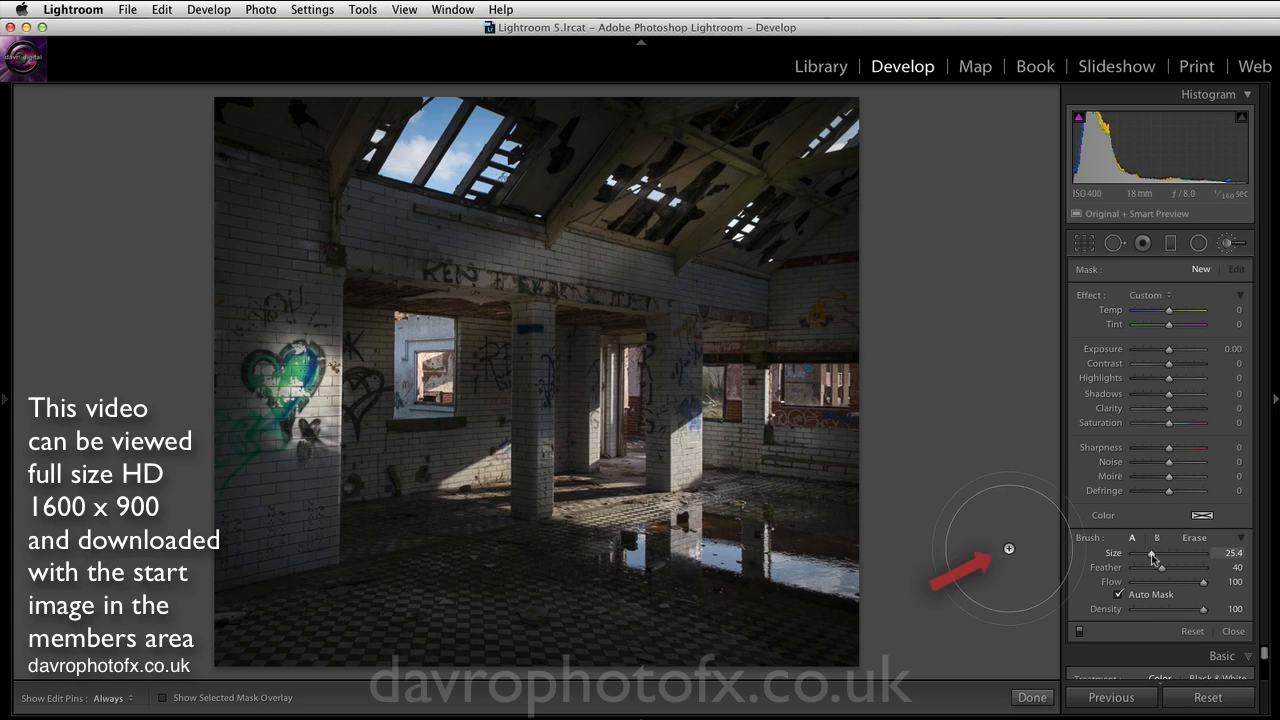
{"action": "mouse_move", "coordinate": [1138, 558]}
{"action": "left_mouse_down"}
{"action": "mouse_move", "coordinate": [1154, 558]}
{"action": "mouse_move", "coordinate": [1138, 558]}
{"action": "left_mouse_up"}
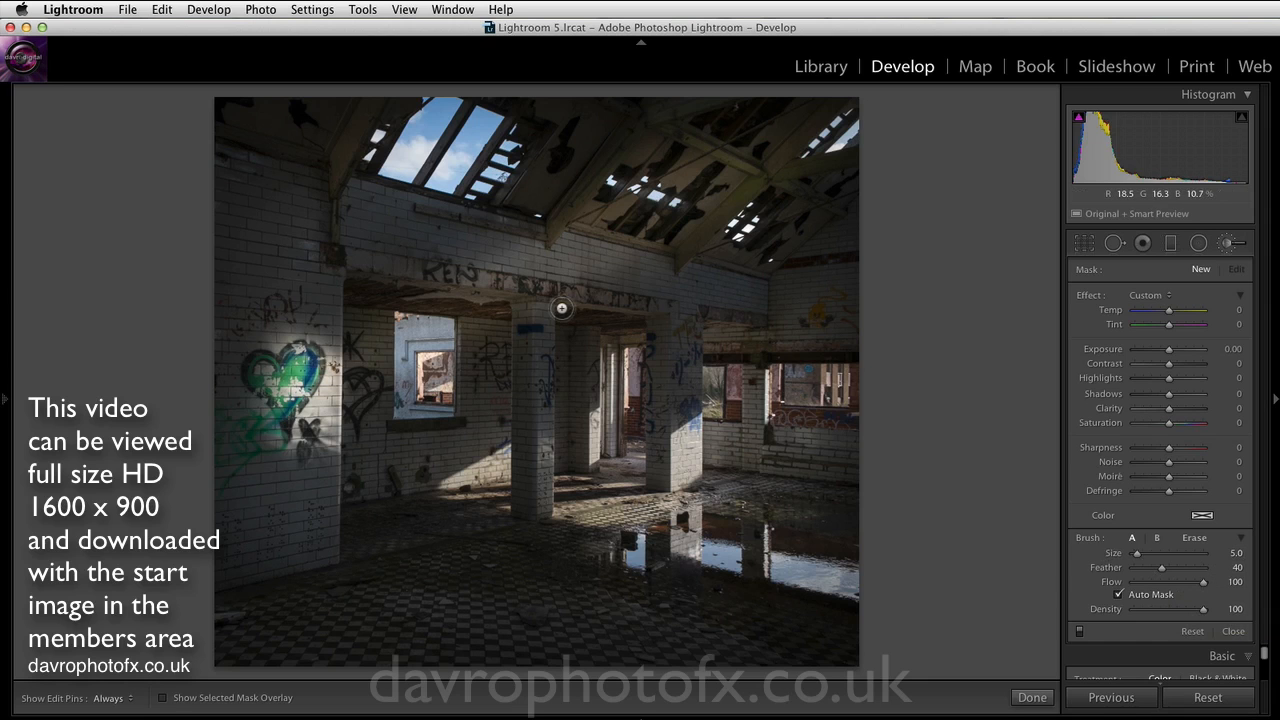
{"action": "left_click_drag", "start_coordinate": [1169, 352], "coordinate": [1159, 353]}
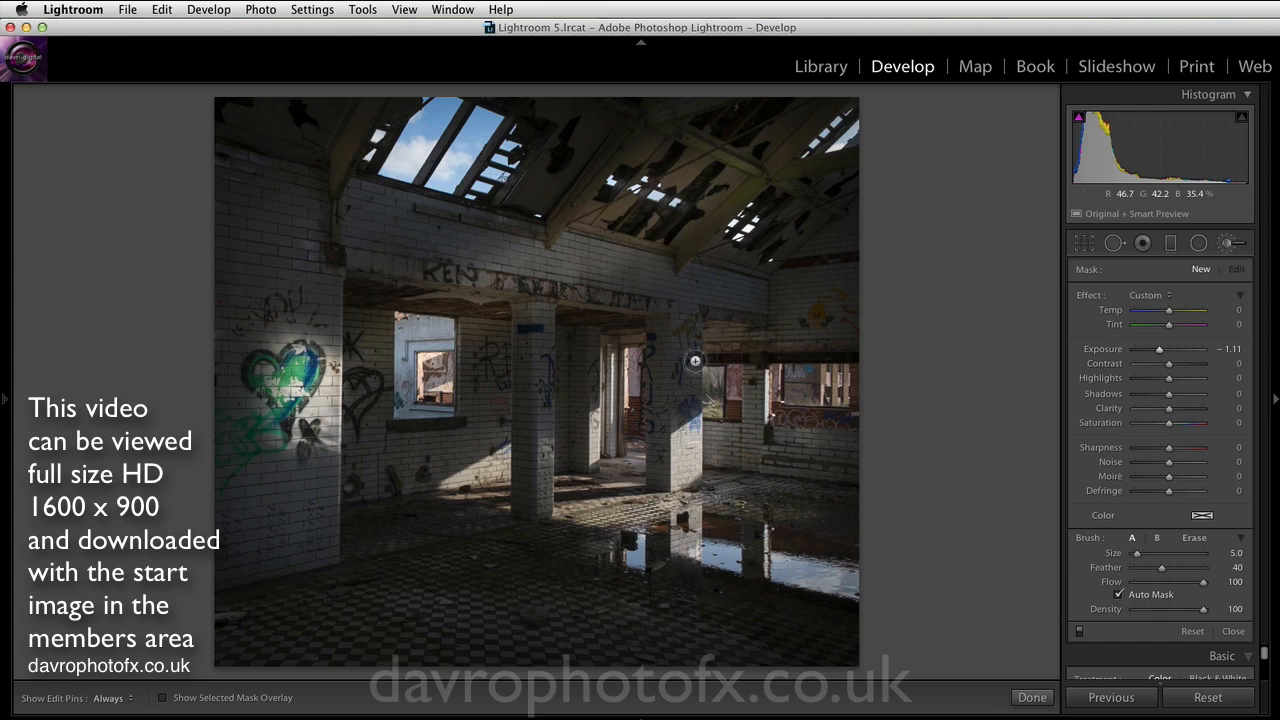
Step: Start a brush adjustment beside the top of the central pillar, and hide and show its edit pin
{"action": "left_click", "coordinate": [504, 309]}
{"action": "key", "text": "h"}
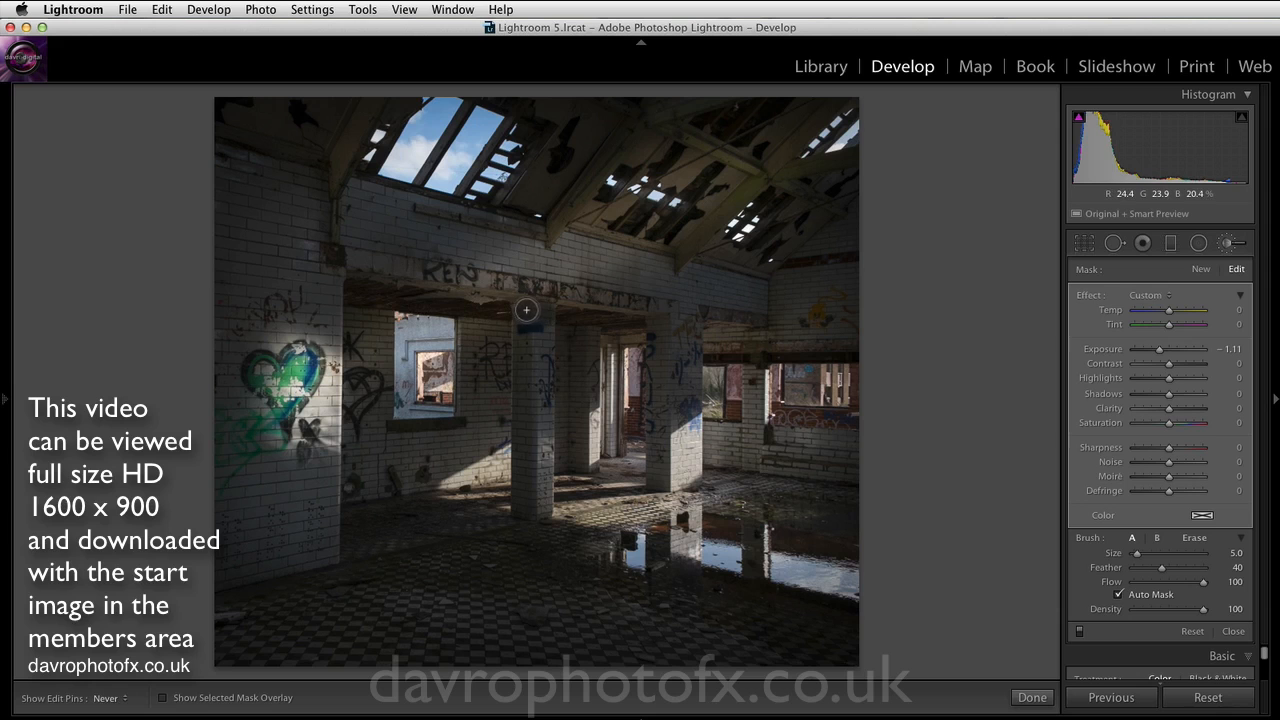
{"action": "key", "text": "h"}
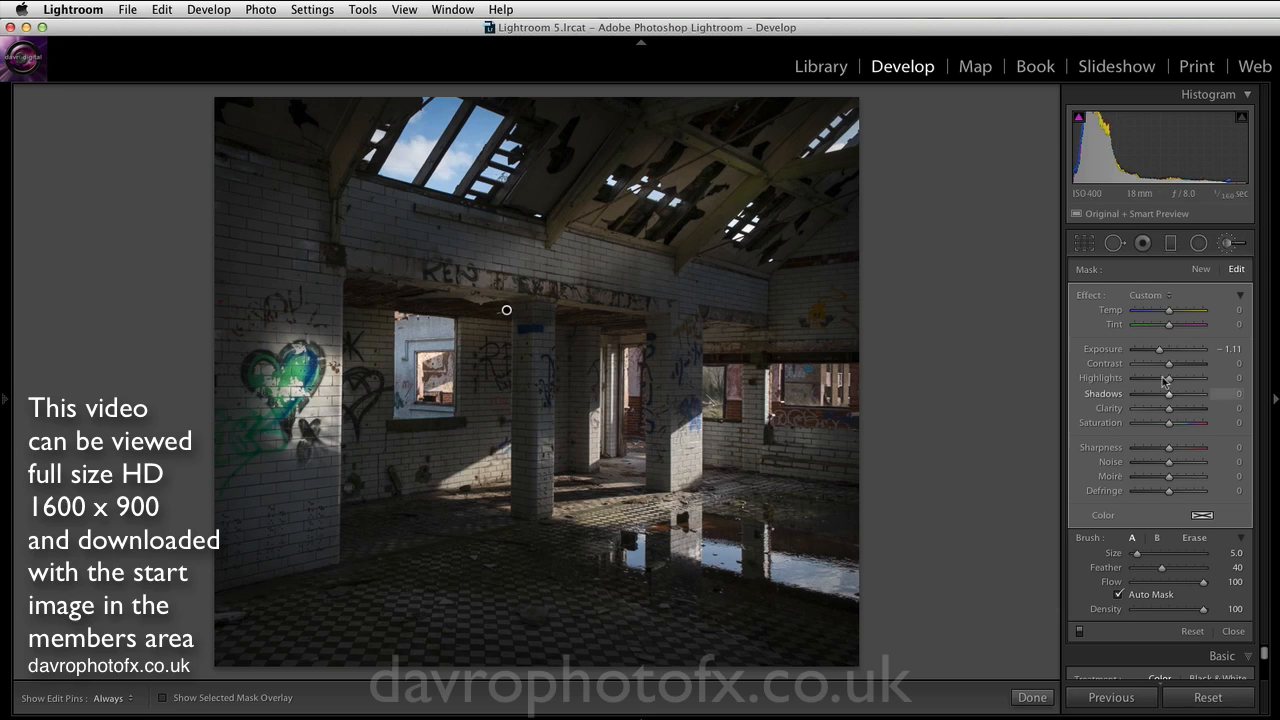
Step: Set the pillar brush adjustment's Exposure to -0.33, compare the photo with the brush effect off and on, and finish brushing
{"action": "left_click_drag", "start_coordinate": [1159, 353], "coordinate": [1165, 355]}
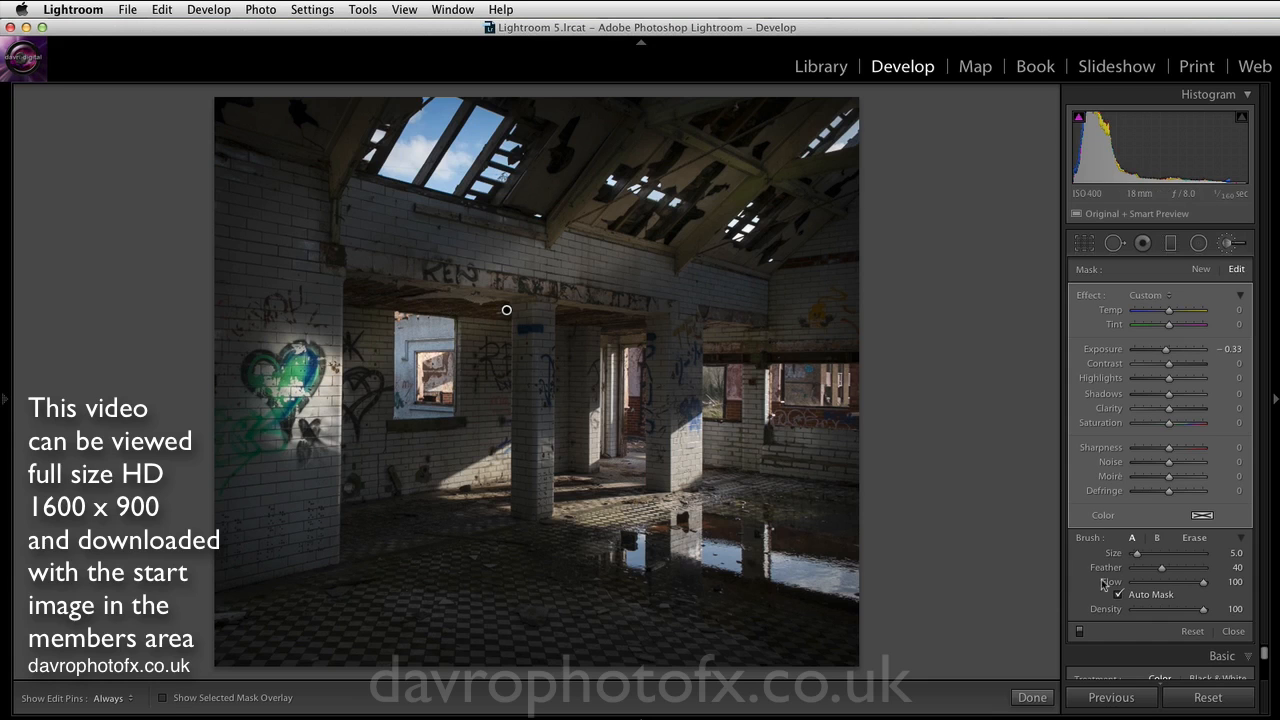
{"action": "left_click", "coordinate": [1080, 632]}
{"action": "left_click", "coordinate": [1080, 633]}
{"action": "left_click", "coordinate": [1234, 632]}
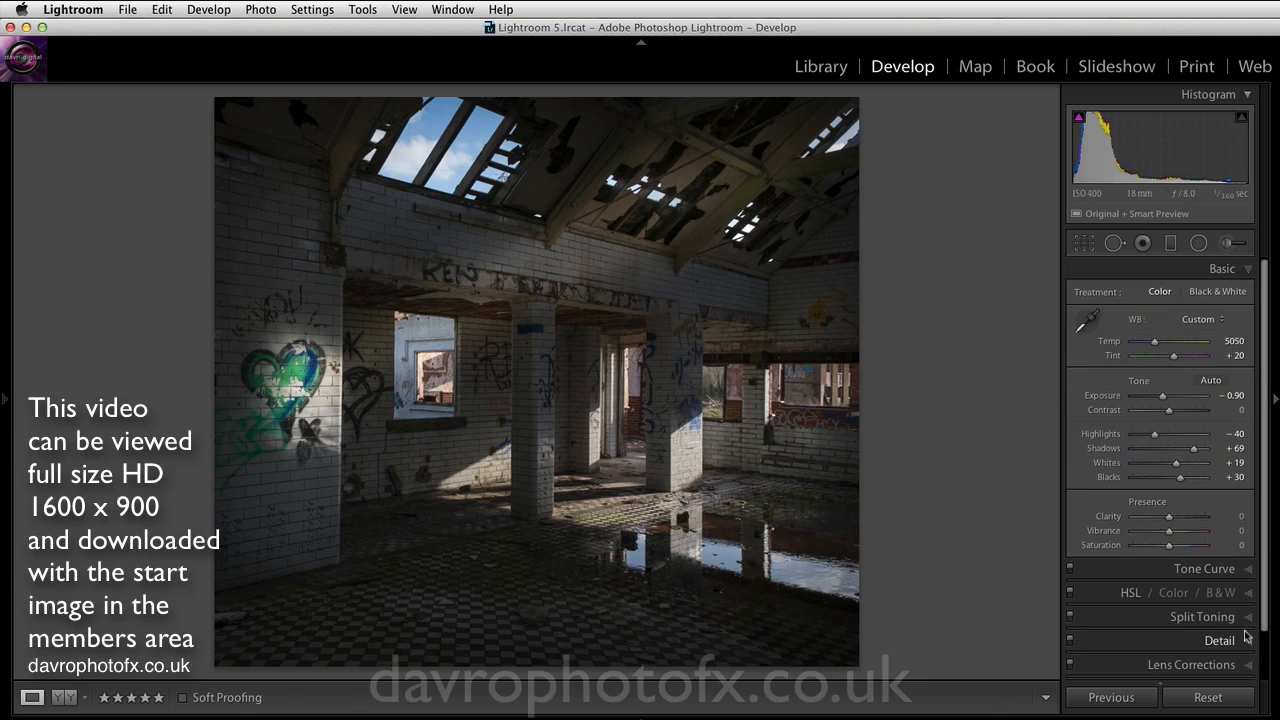
Step: Use HSL targeted adjustment to lower the sky's luminance to Blue -25 and Aqua -1, and the roof's saturation to Yellow -28 and Green -10
{"action": "left_click", "coordinate": [1128, 593]}
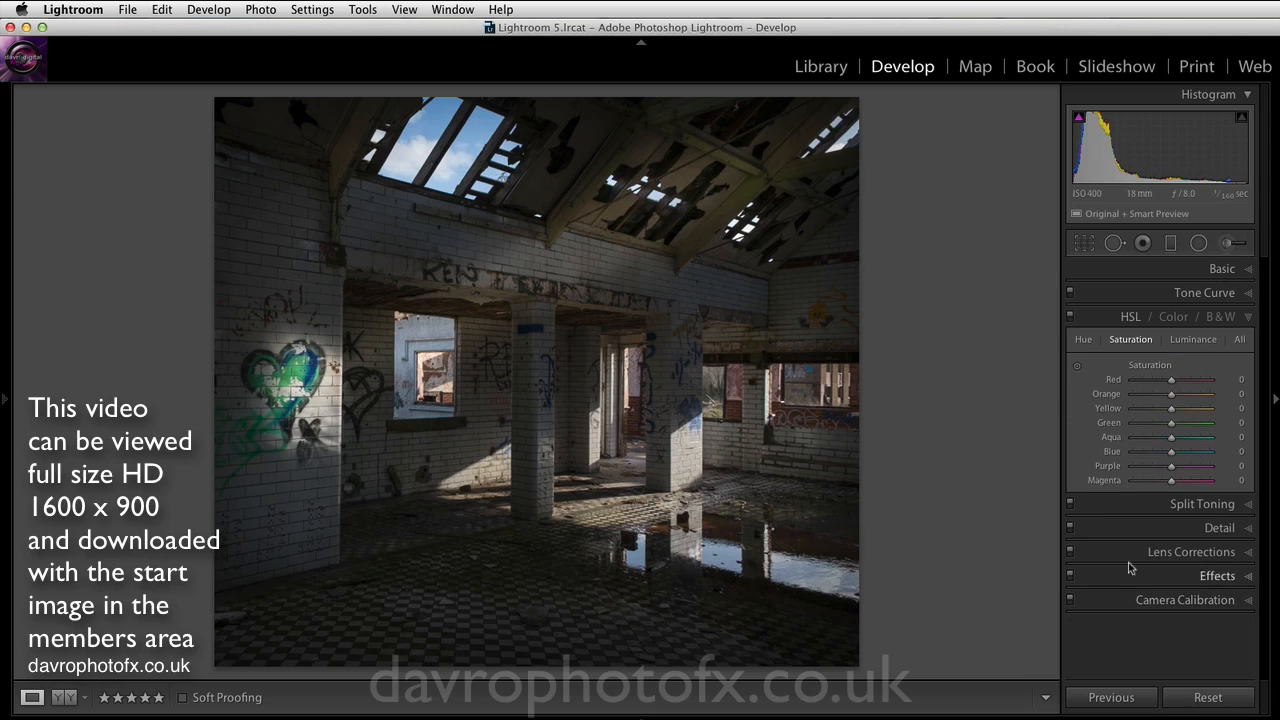
{"action": "left_click", "coordinate": [1192, 341]}
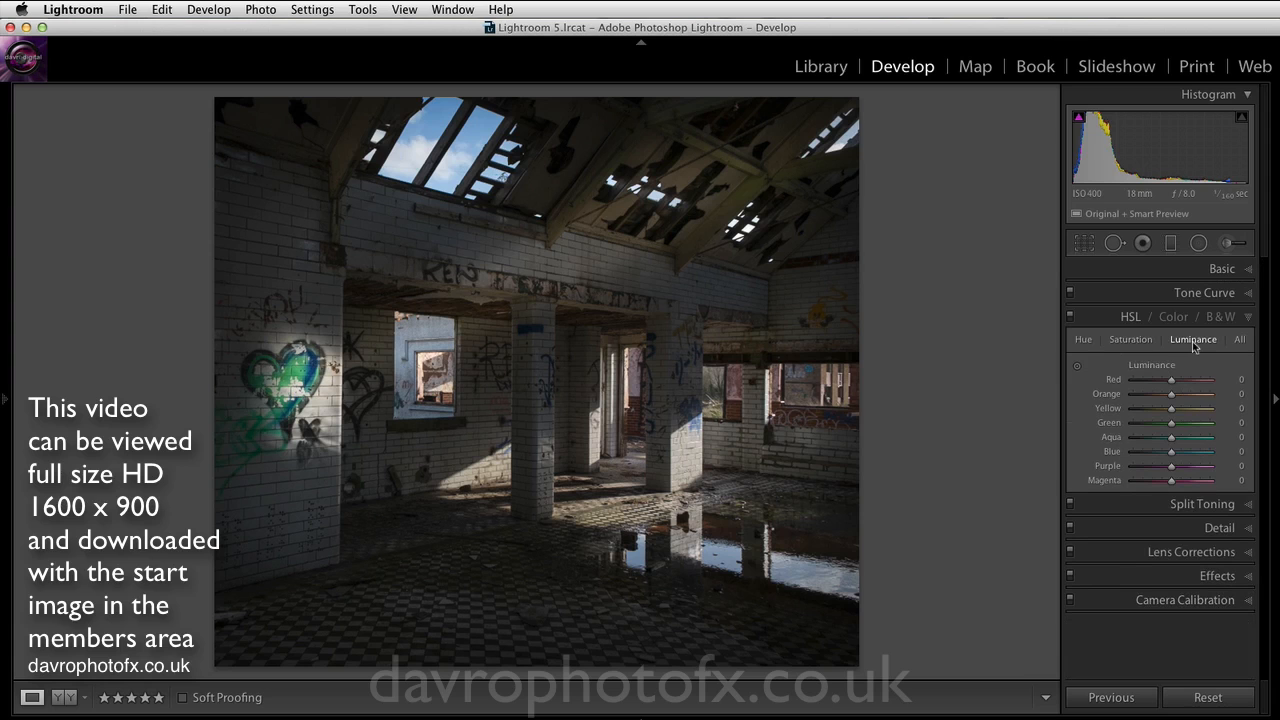
{"action": "left_click", "coordinate": [1077, 369]}
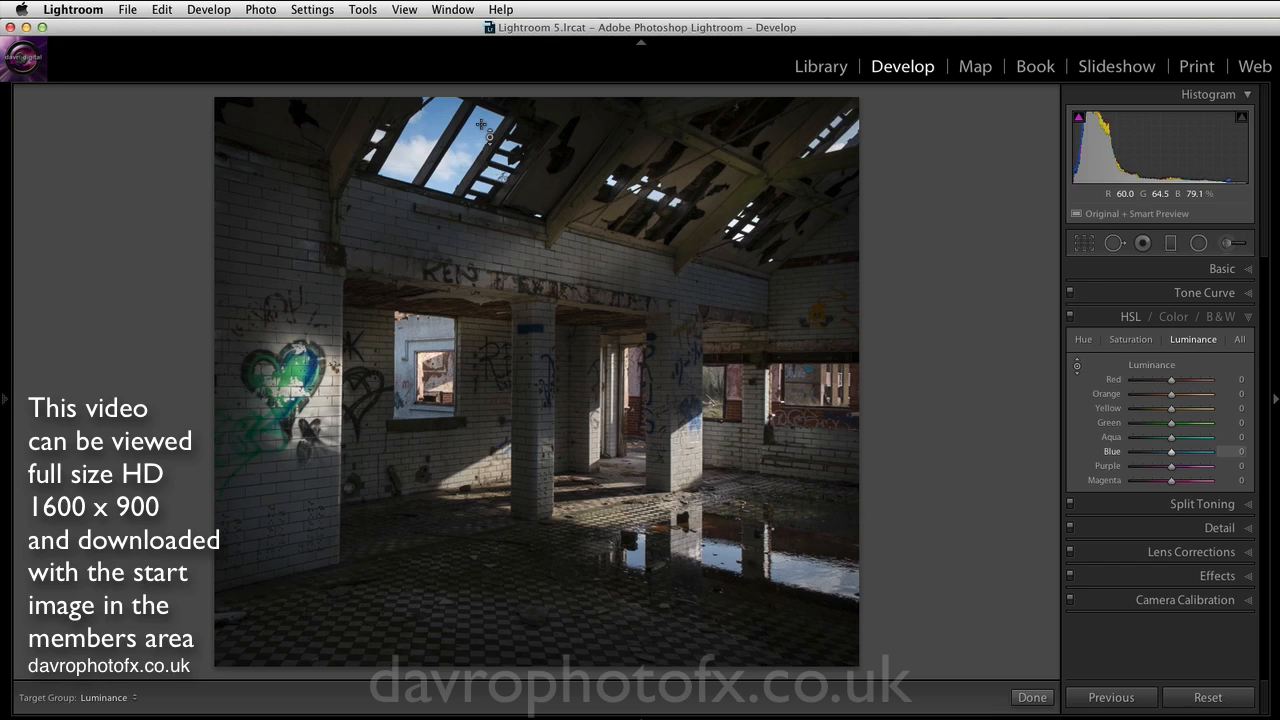
{"action": "left_click_drag", "start_coordinate": [454, 135], "coordinate": [454, 139]}
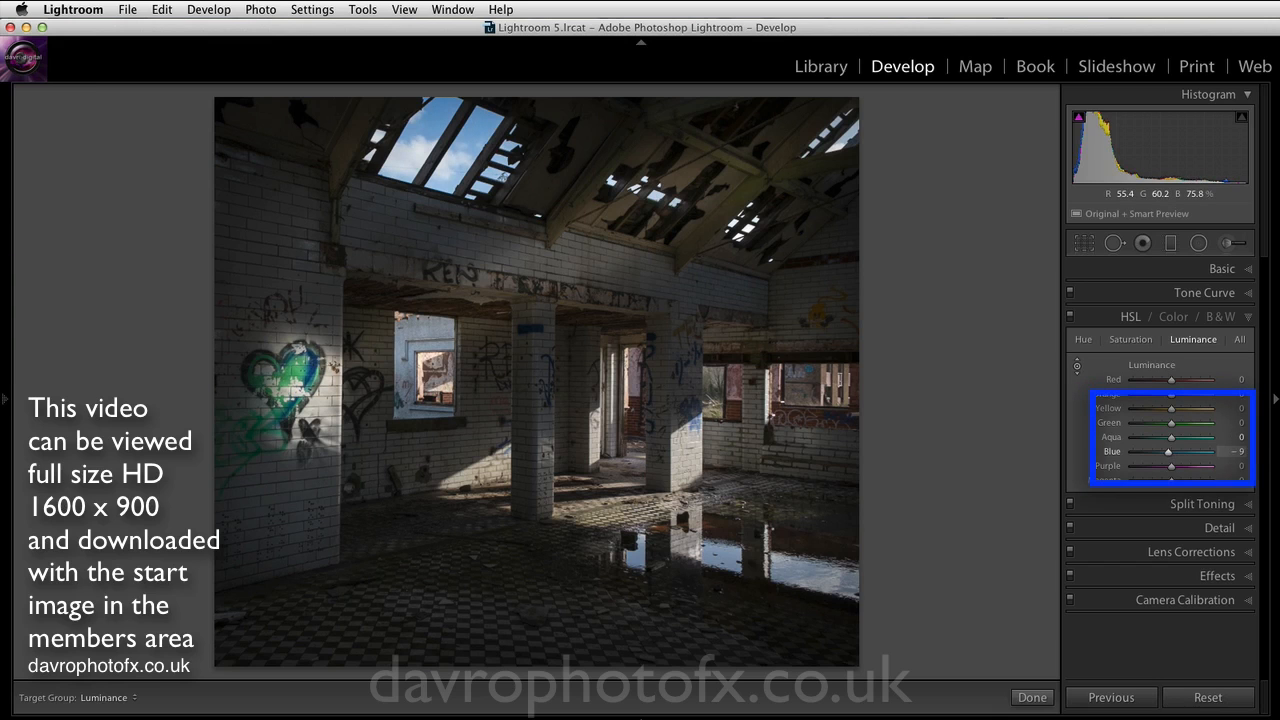
{"action": "left_click_drag", "start_coordinate": [454, 144], "coordinate": [454, 165]}
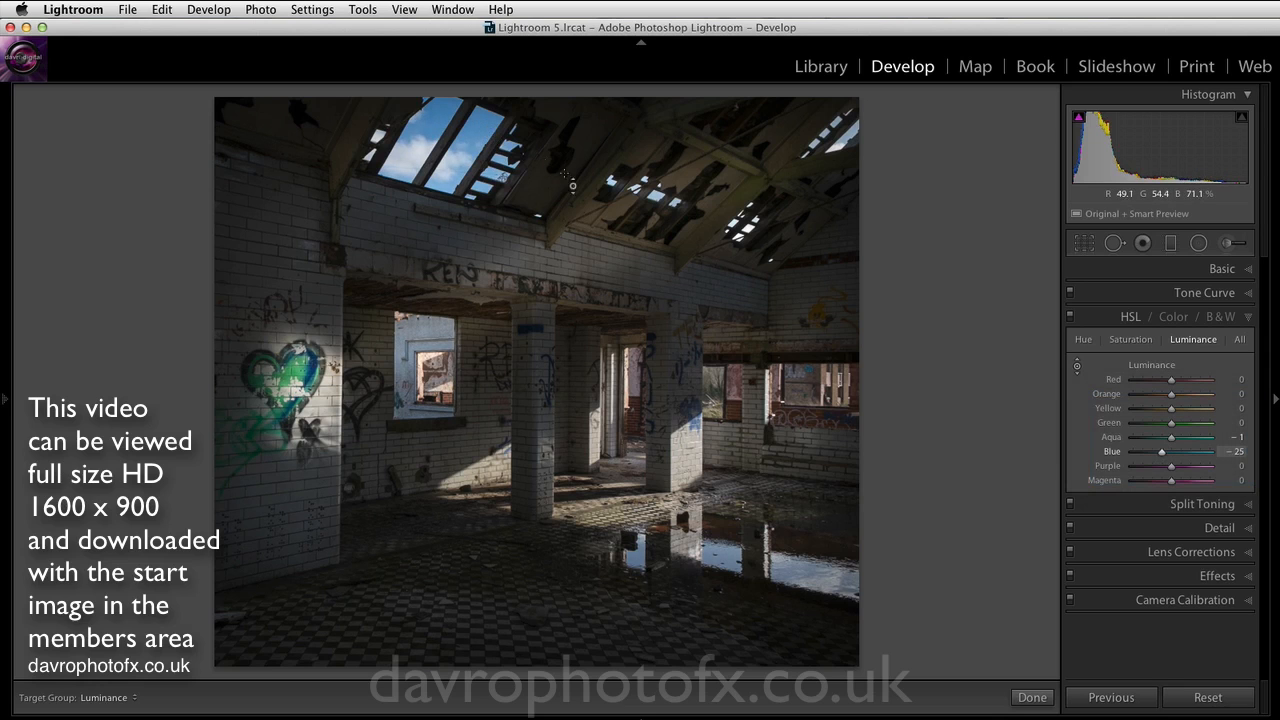
{"action": "left_click", "coordinate": [1129, 342]}
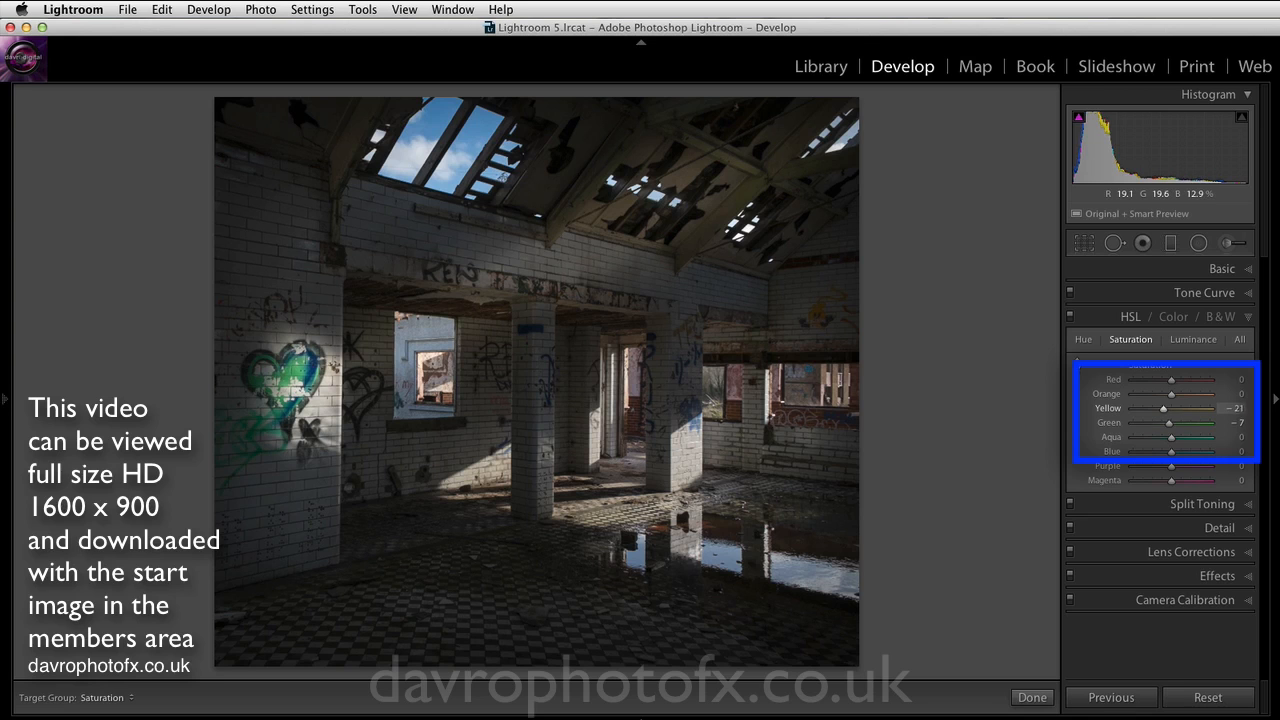
{"action": "left_click_drag", "start_coordinate": [763, 192], "coordinate": [763, 197]}
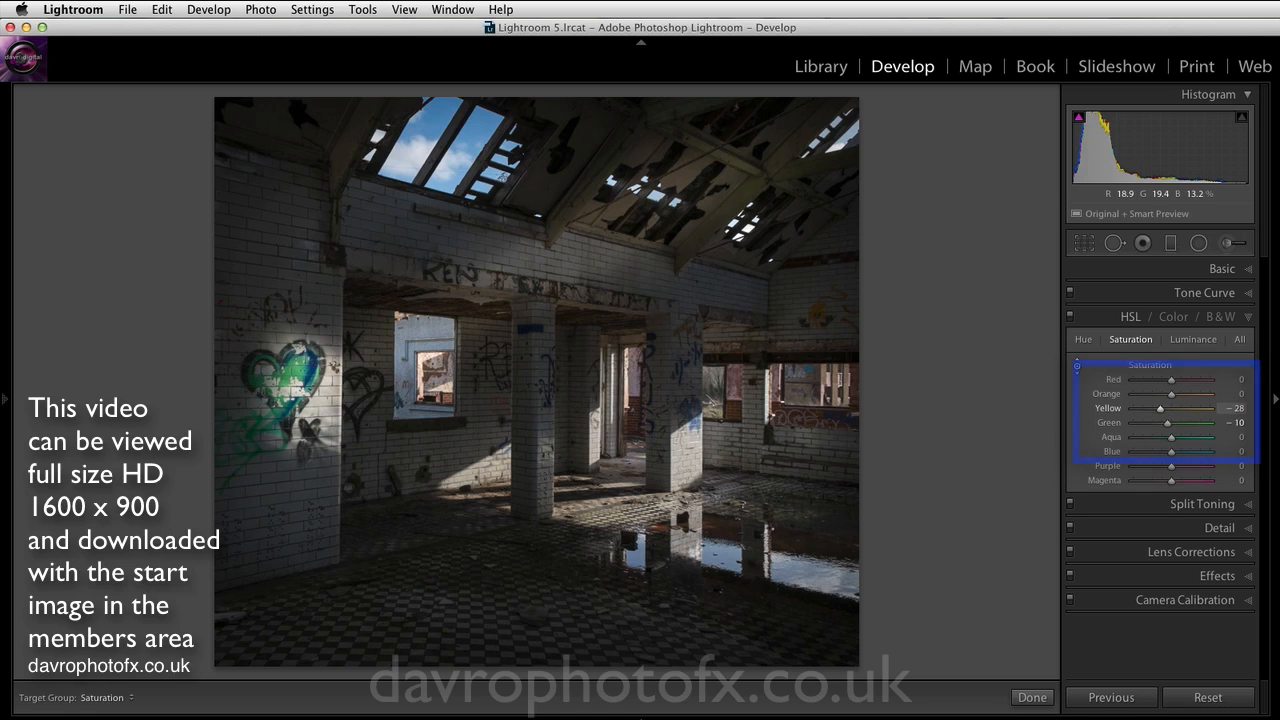
Step: Raise the whole photo's Clarity to +14 and Vibrance to +36 in the basic adjustments
{"action": "left_click", "coordinate": [1224, 270]}
{"action": "left_click_drag", "start_coordinate": [1161, 519], "coordinate": [1183, 534]}
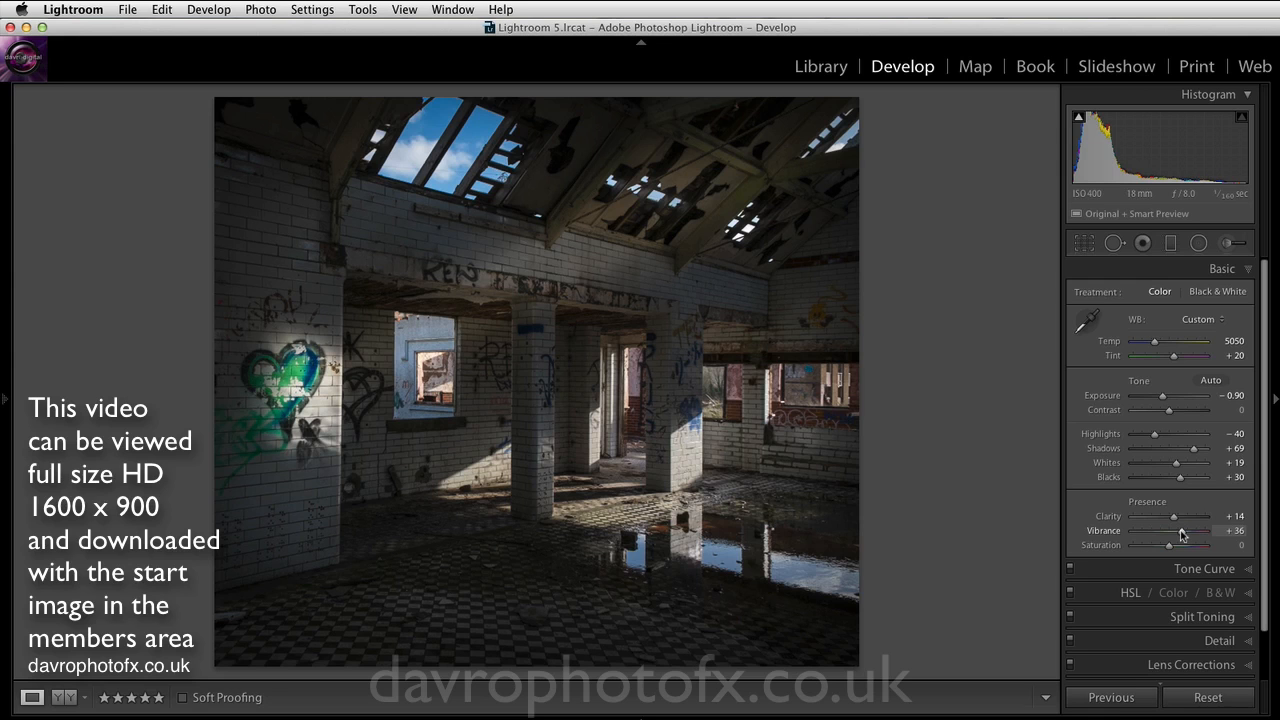
Step: Reduce the Exposure of the radial filter over the heart graffiti to 0.59 and close the filter
{"action": "left_click", "coordinate": [1199, 244]}
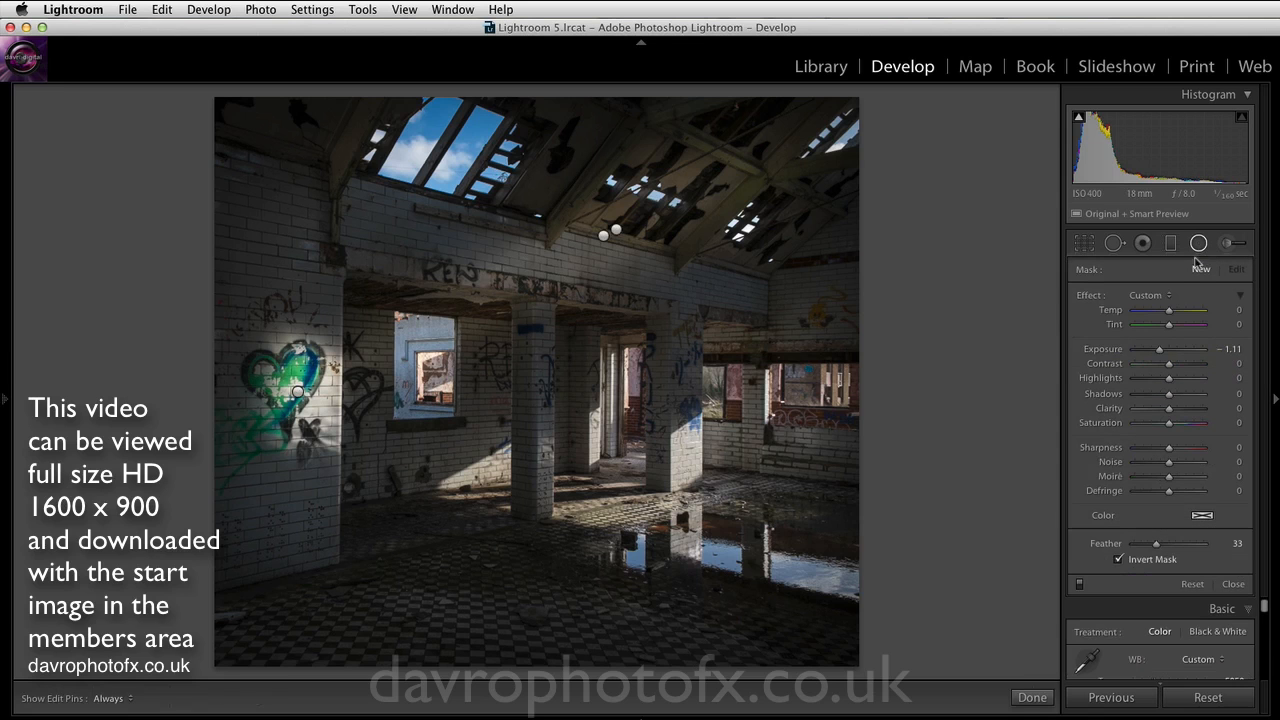
{"action": "left_click", "coordinate": [298, 392]}
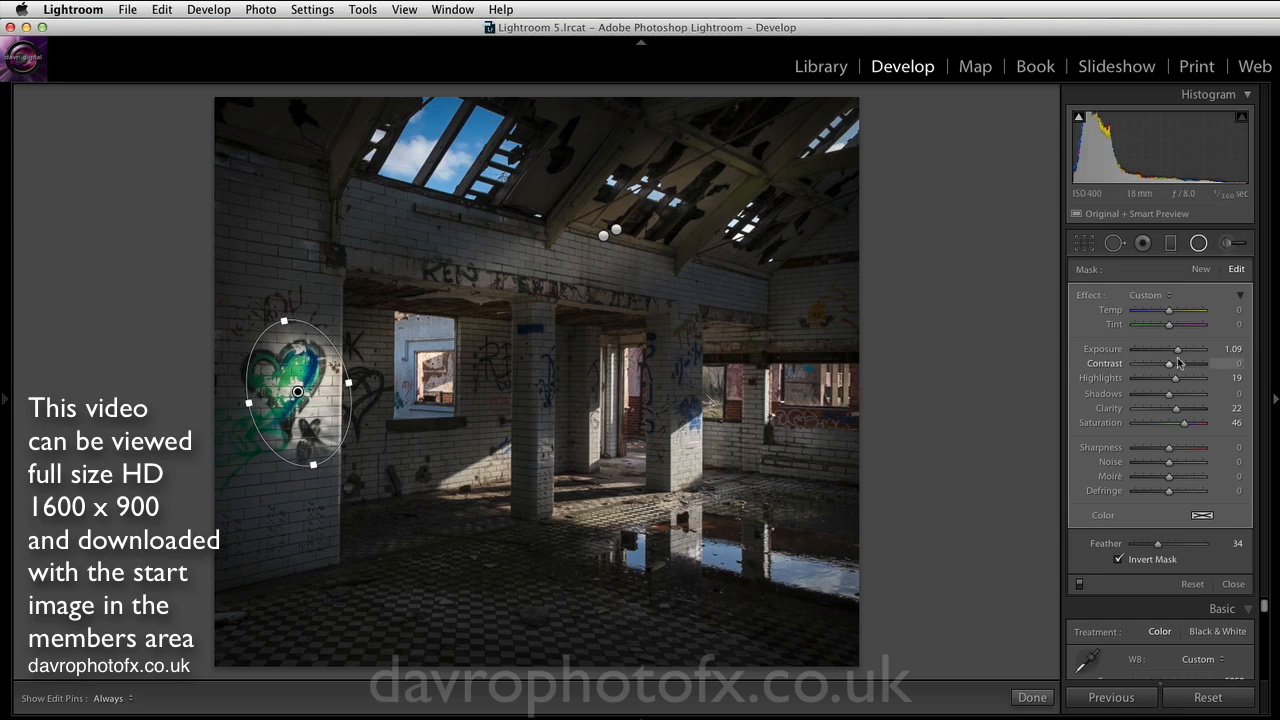
{"action": "left_click_drag", "start_coordinate": [1180, 350], "coordinate": [1177, 356]}
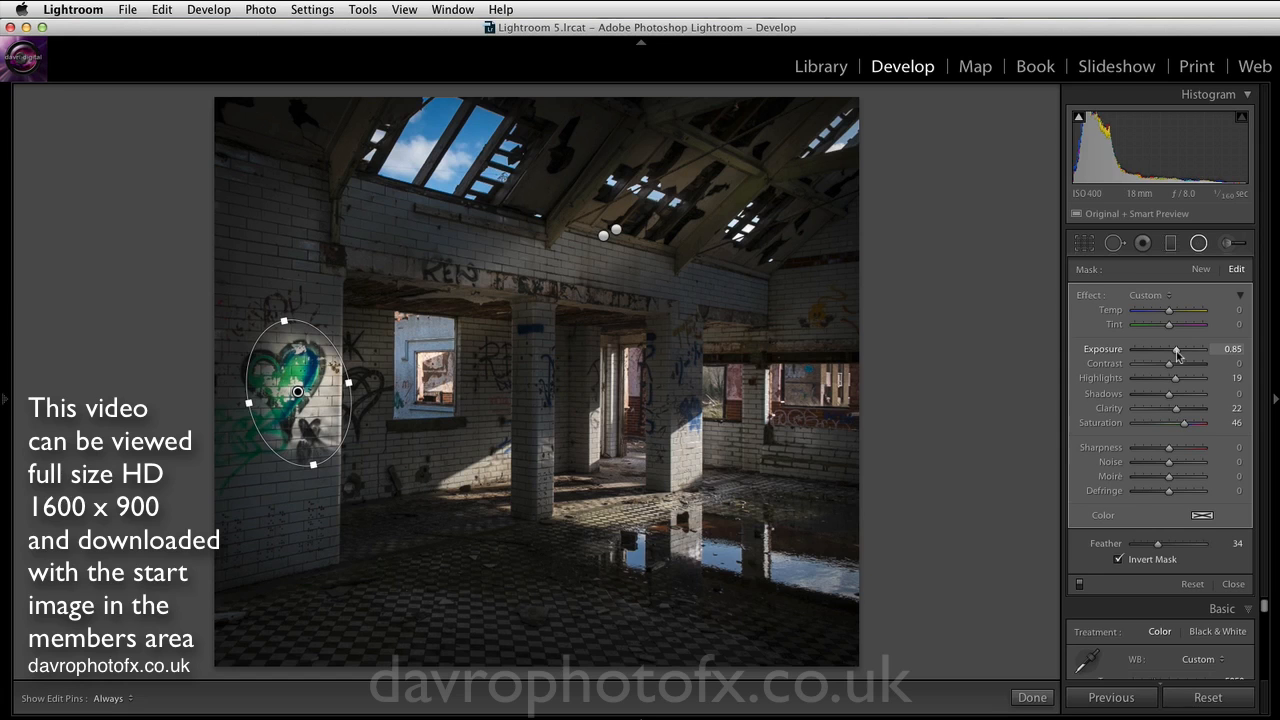
{"action": "left_click_drag", "start_coordinate": [1177, 355], "coordinate": [1174, 355]}
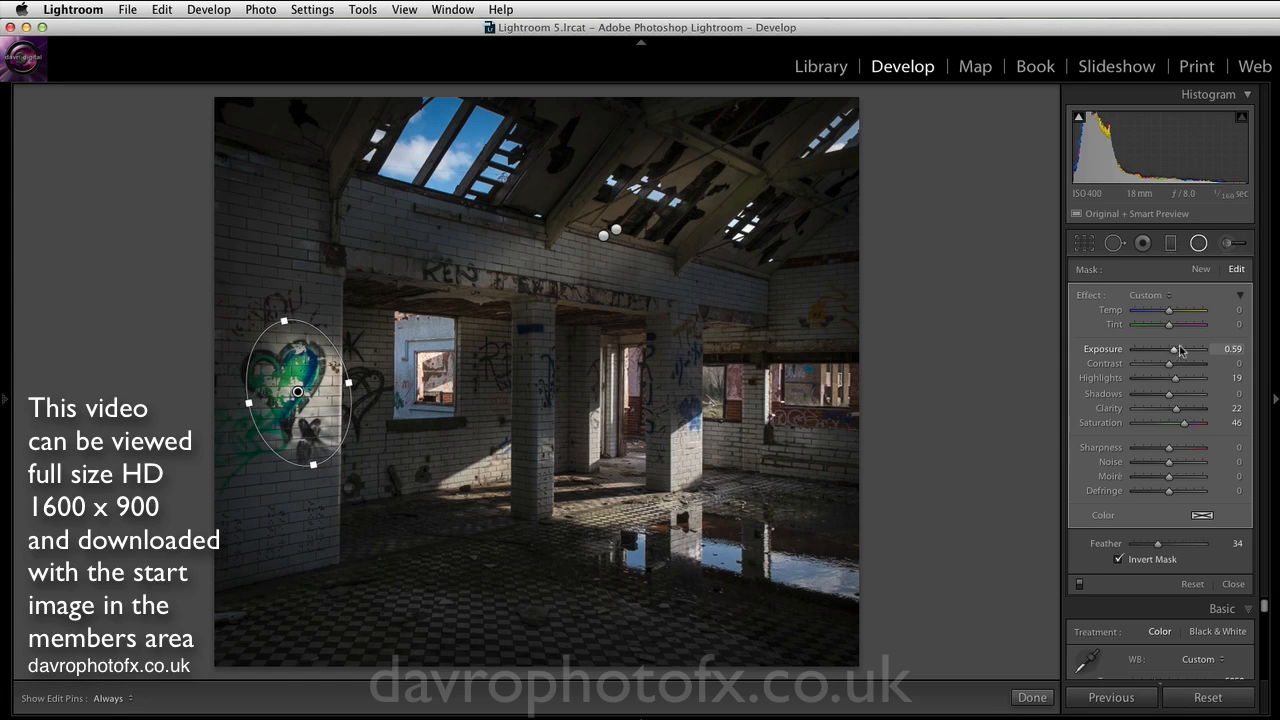
{"action": "left_click", "coordinate": [1231, 585]}
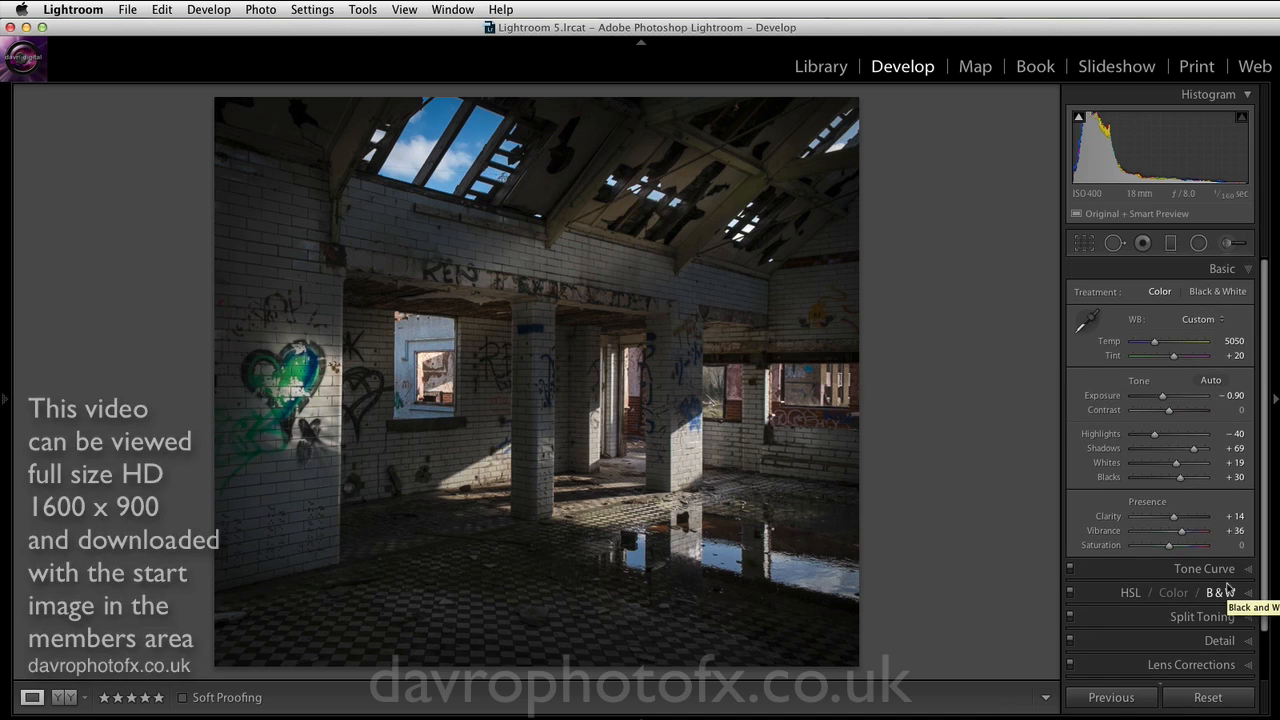
Step: Compare the before and after versions side by side with the surrounding interface fully blacked out
{"action": "left_click", "coordinate": [65, 698]}
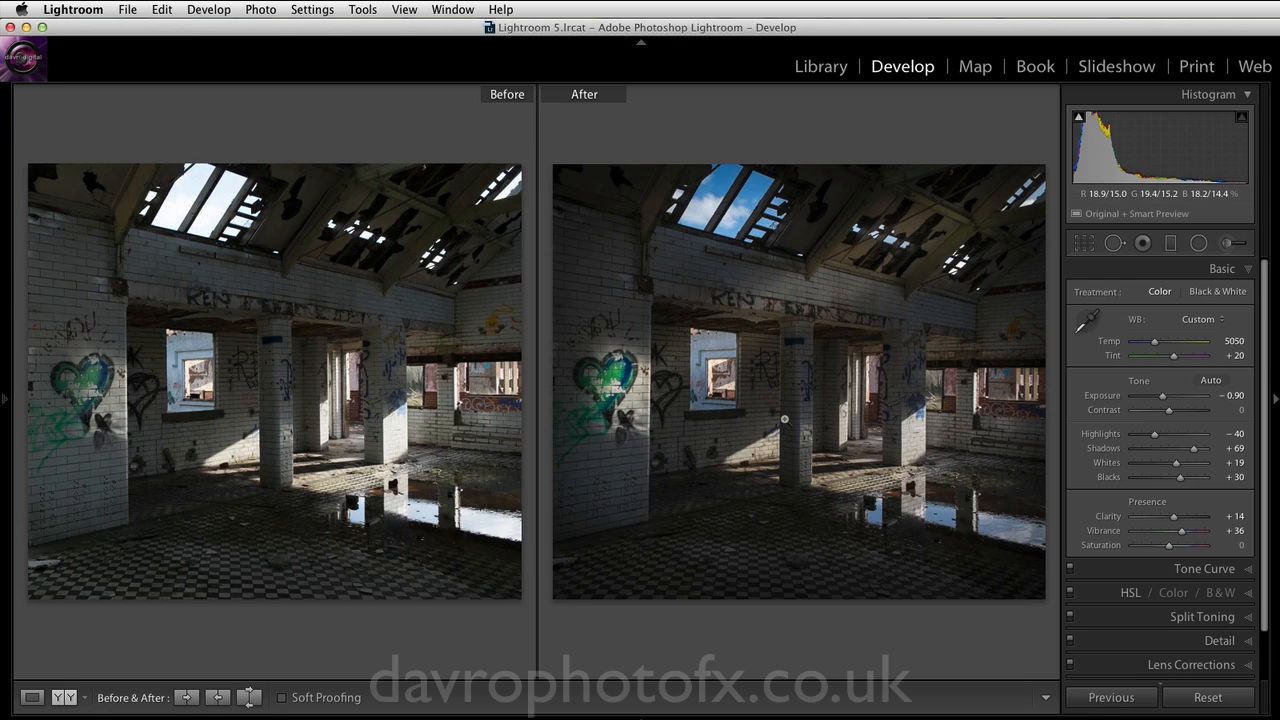
{"action": "key", "text": "l"}
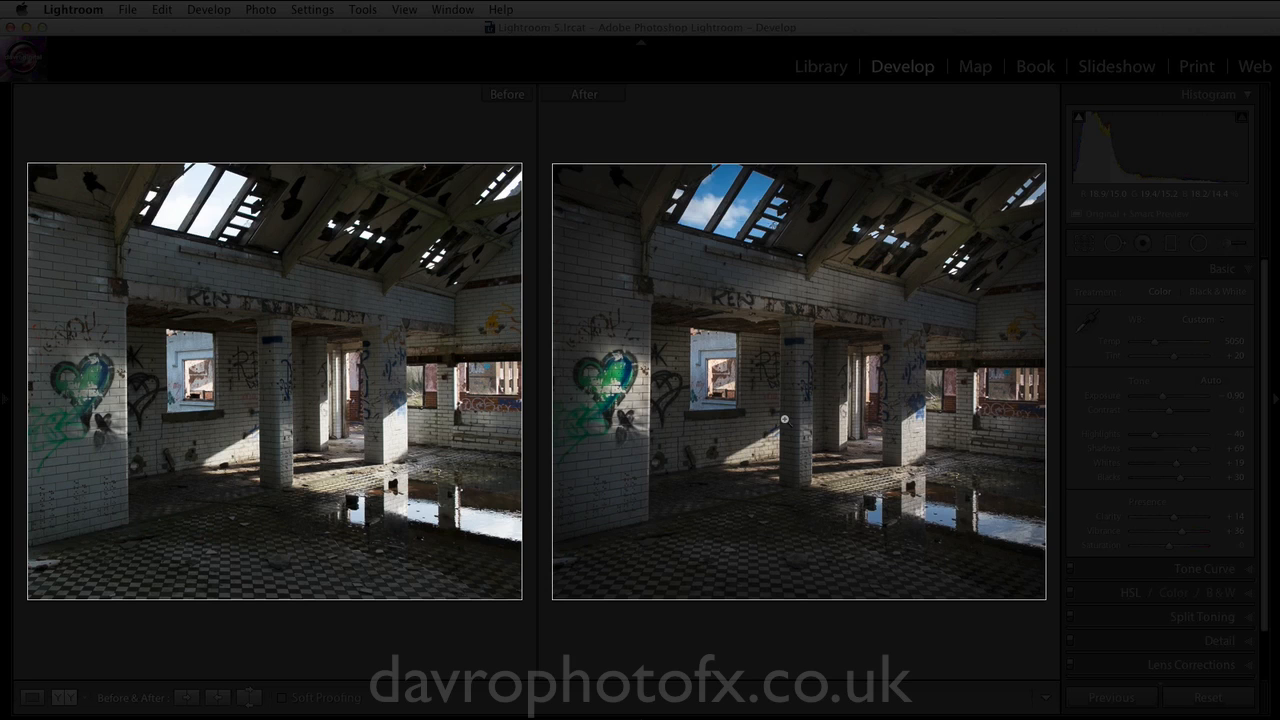
{"action": "key", "text": "l"}
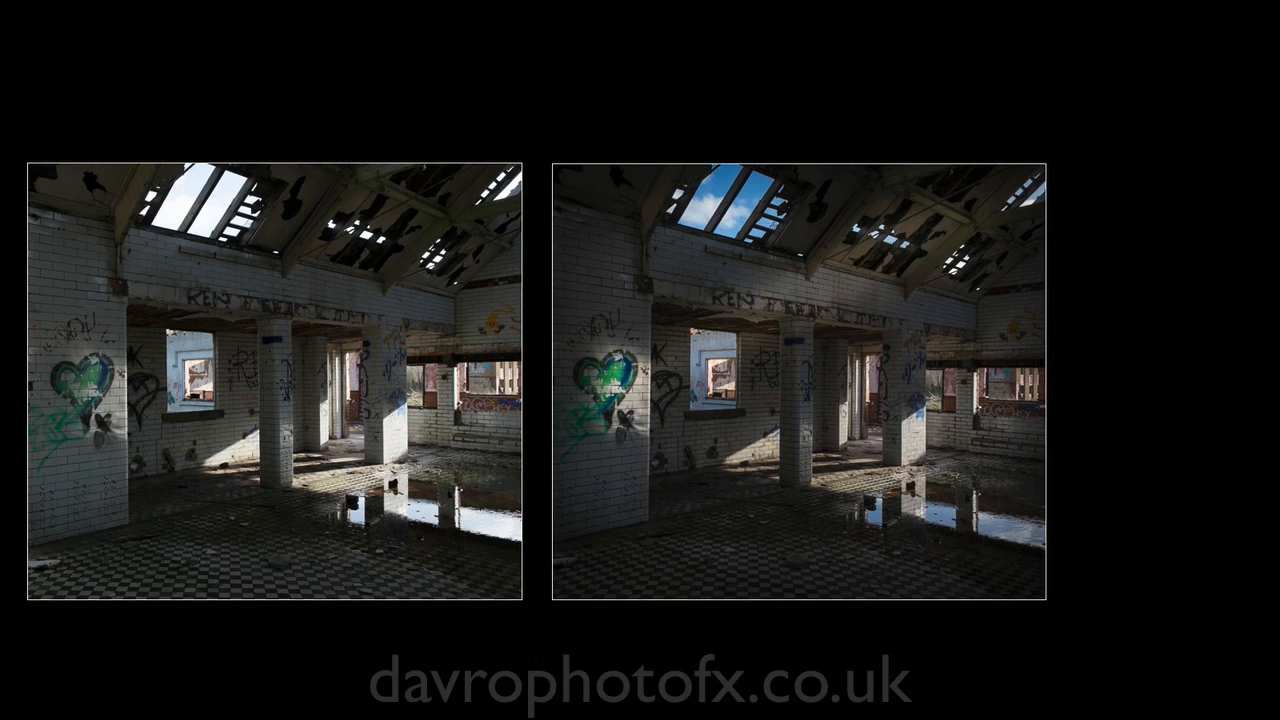